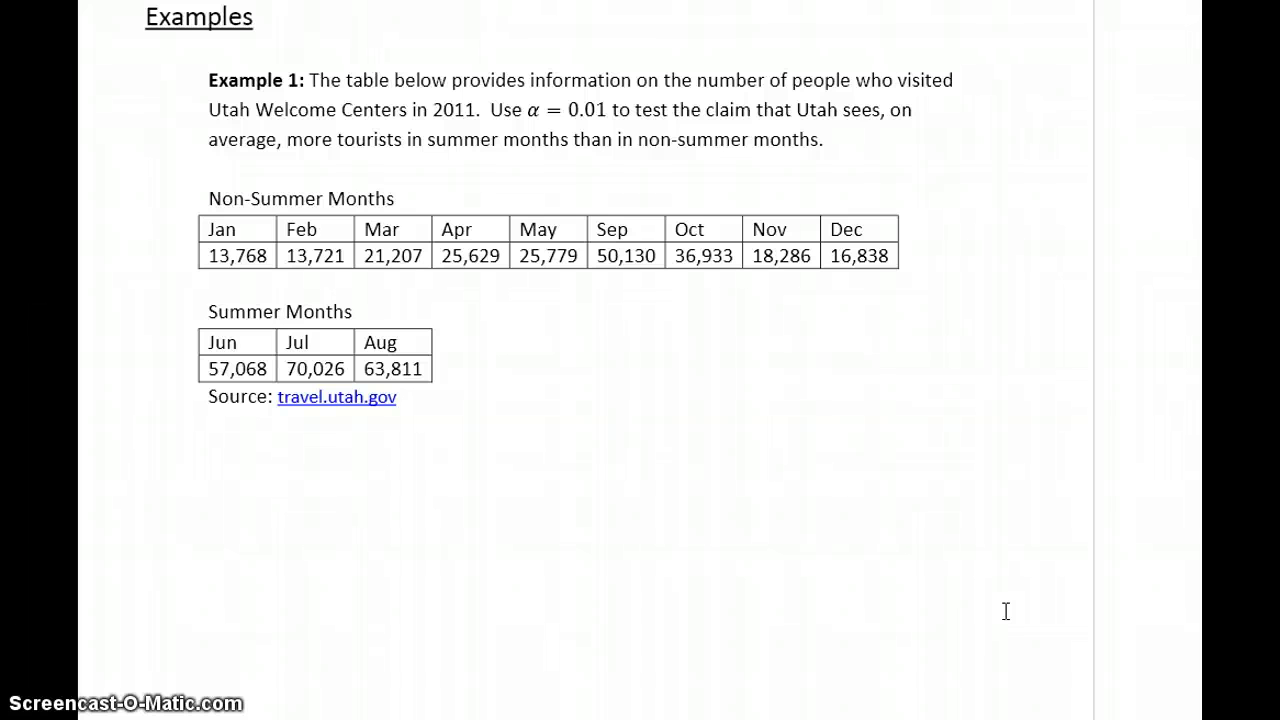
Below the tables, type the sentence introducing the normality test of the two data sets.
left_click(1031, 603)
scroll(548, 300, "down", 1)
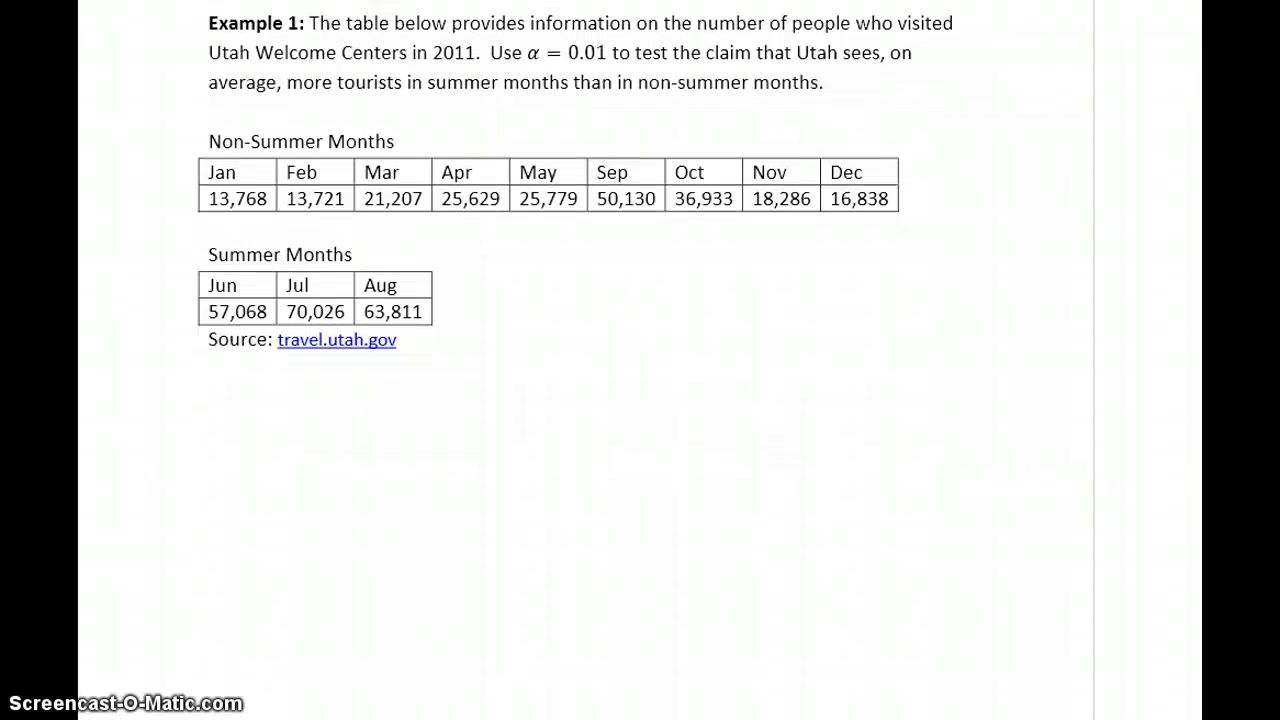
scroll(574, 300, "down", 1)
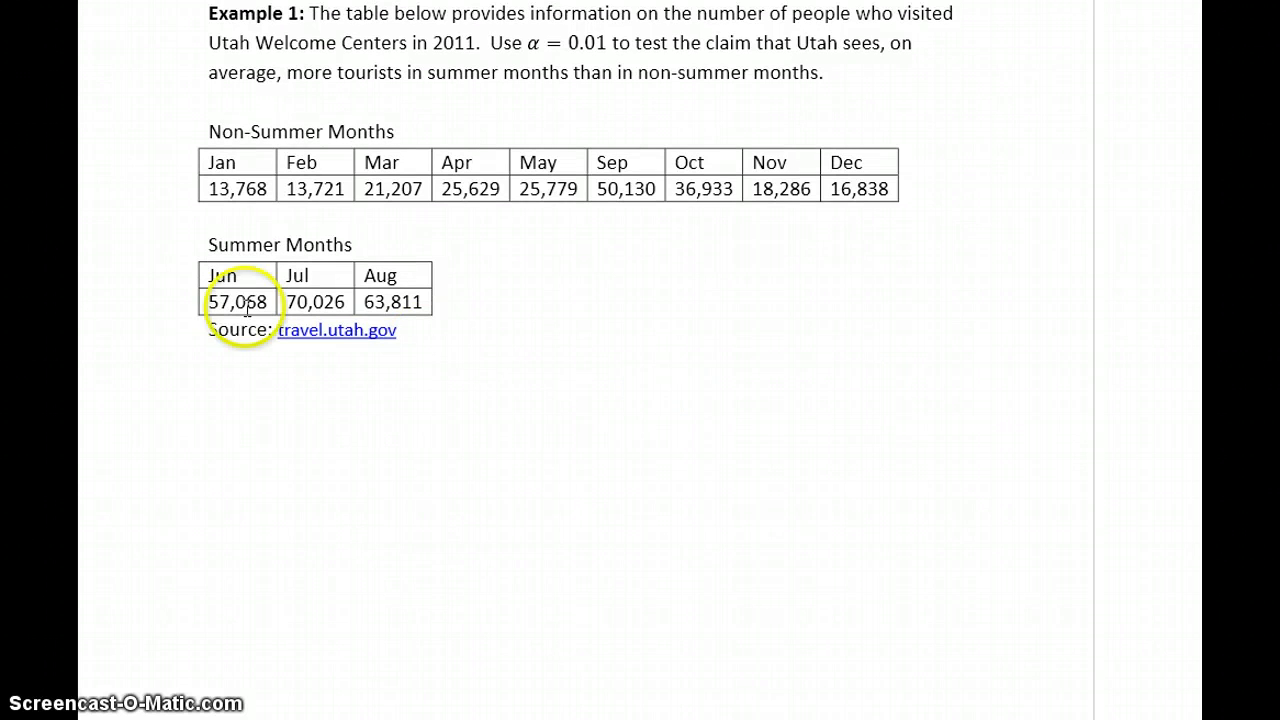
left_click(148, 372)
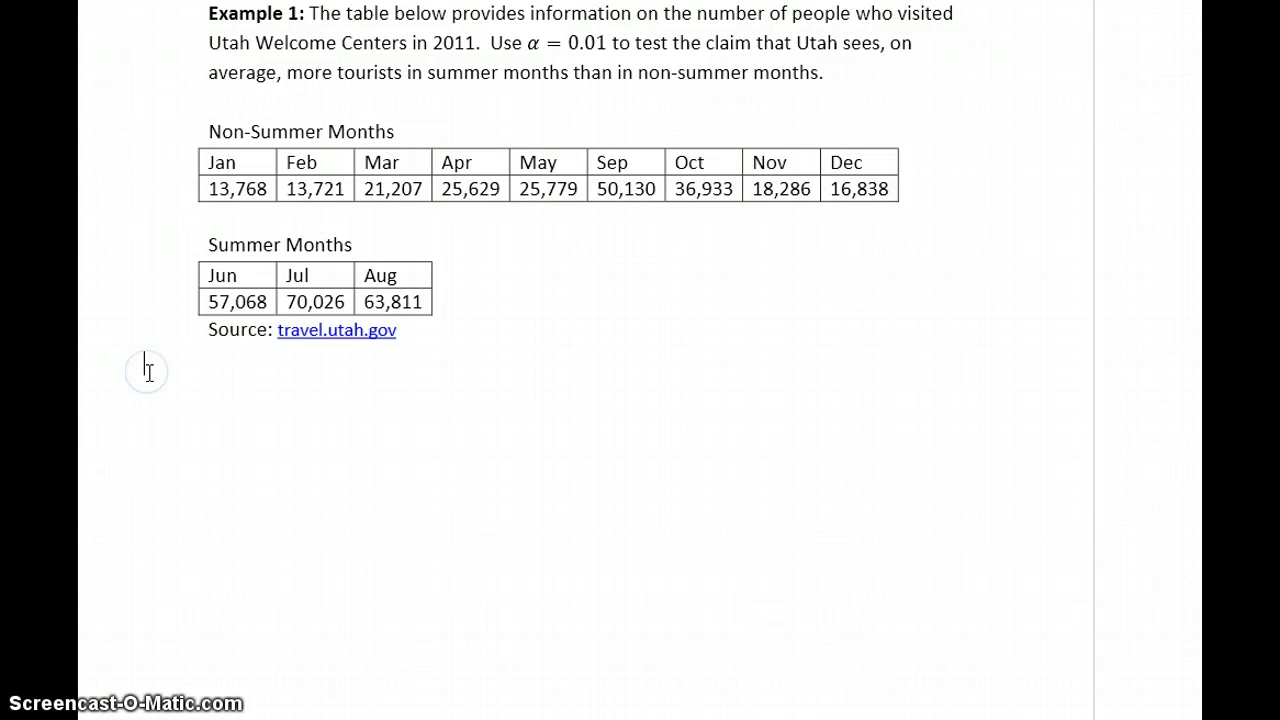
left_click(155, 216)
type("We'll be")
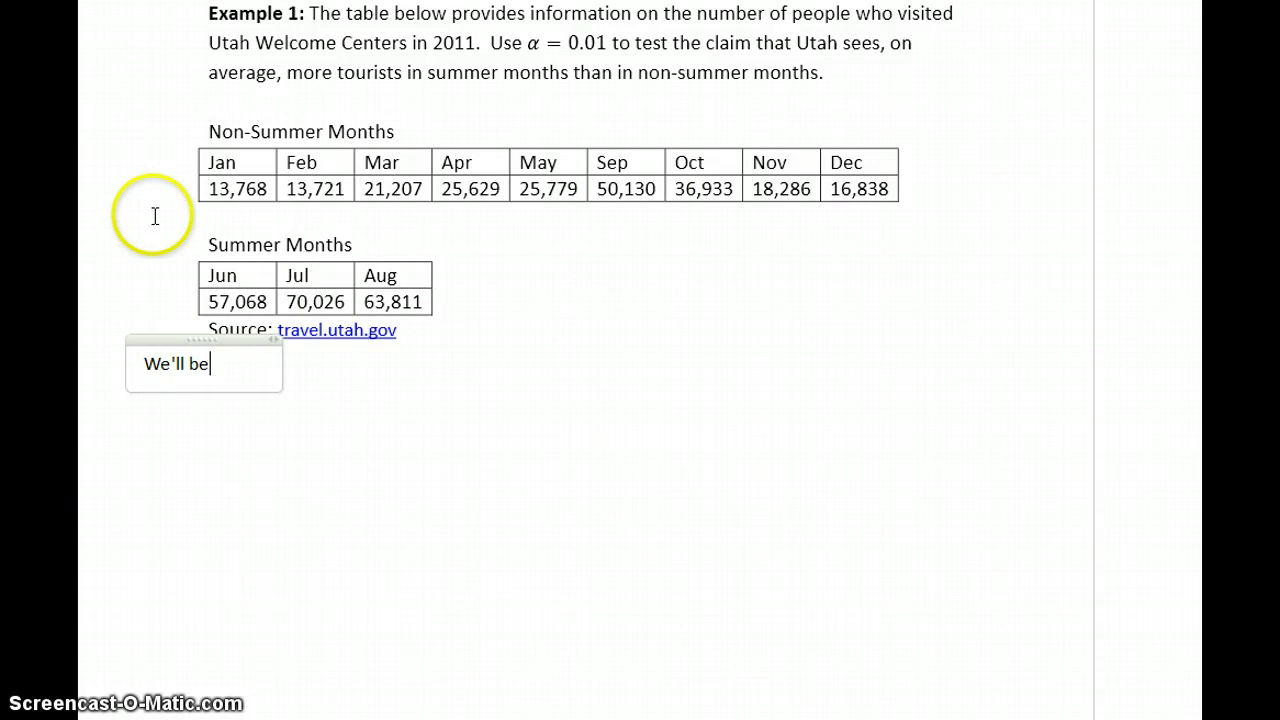
type("gin by assessingh")
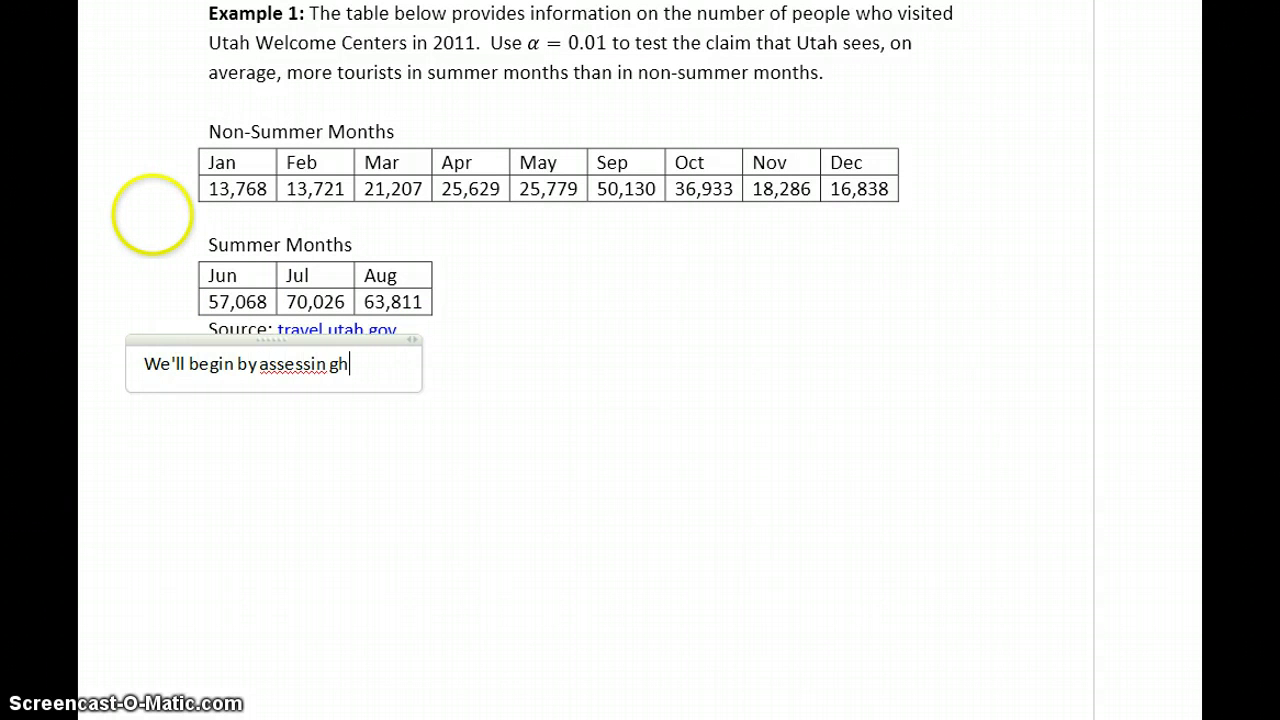
key("BackSpace")
key("BackSpace")
type("g the norm")
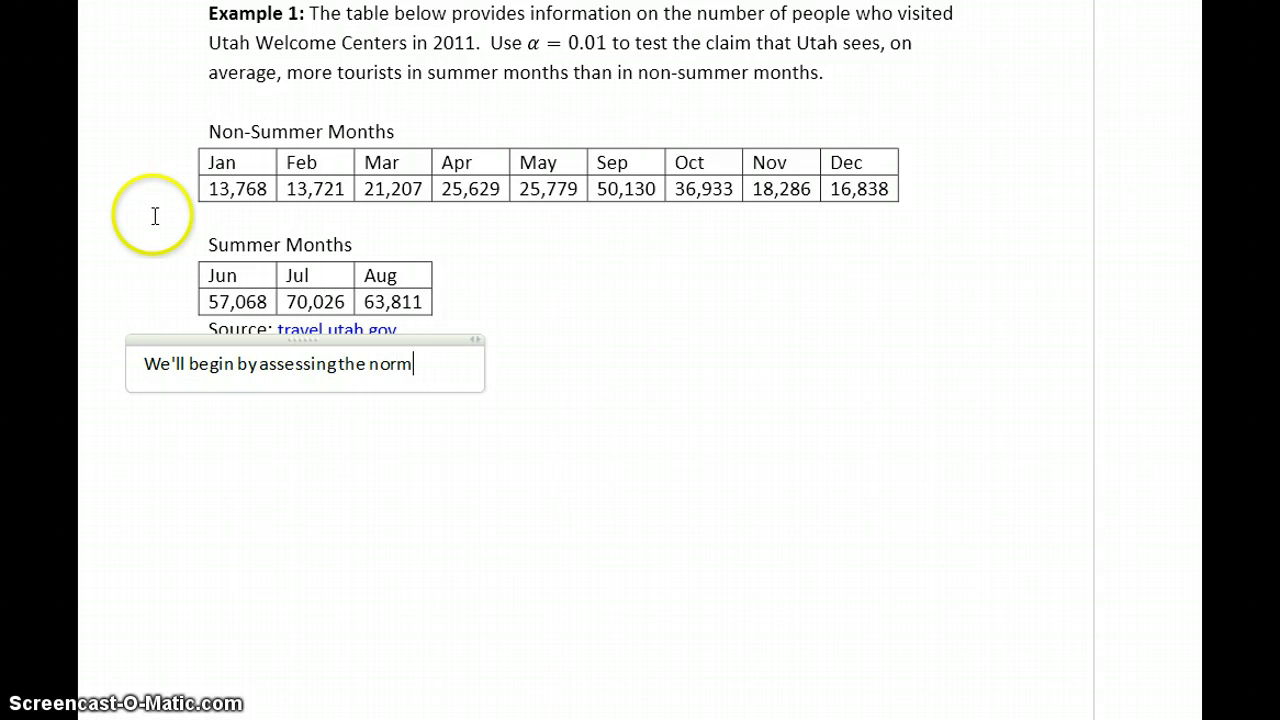
type("ality of these two ")
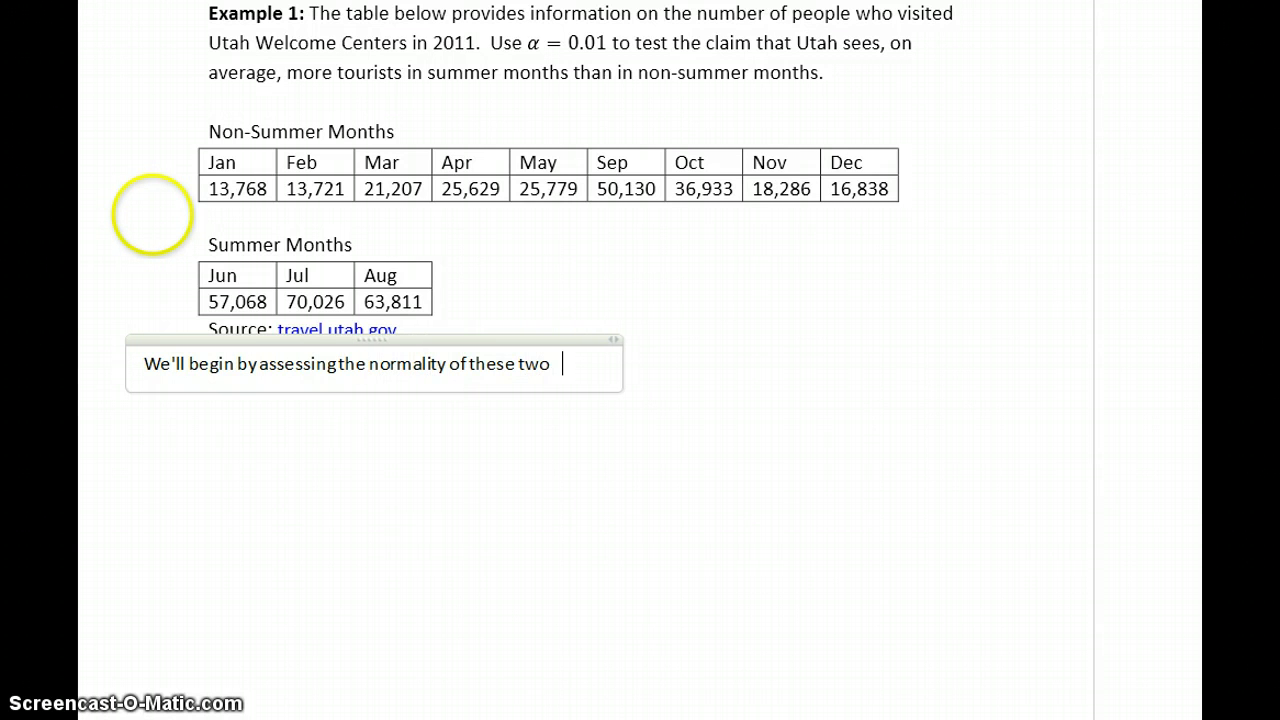
type("data sets")
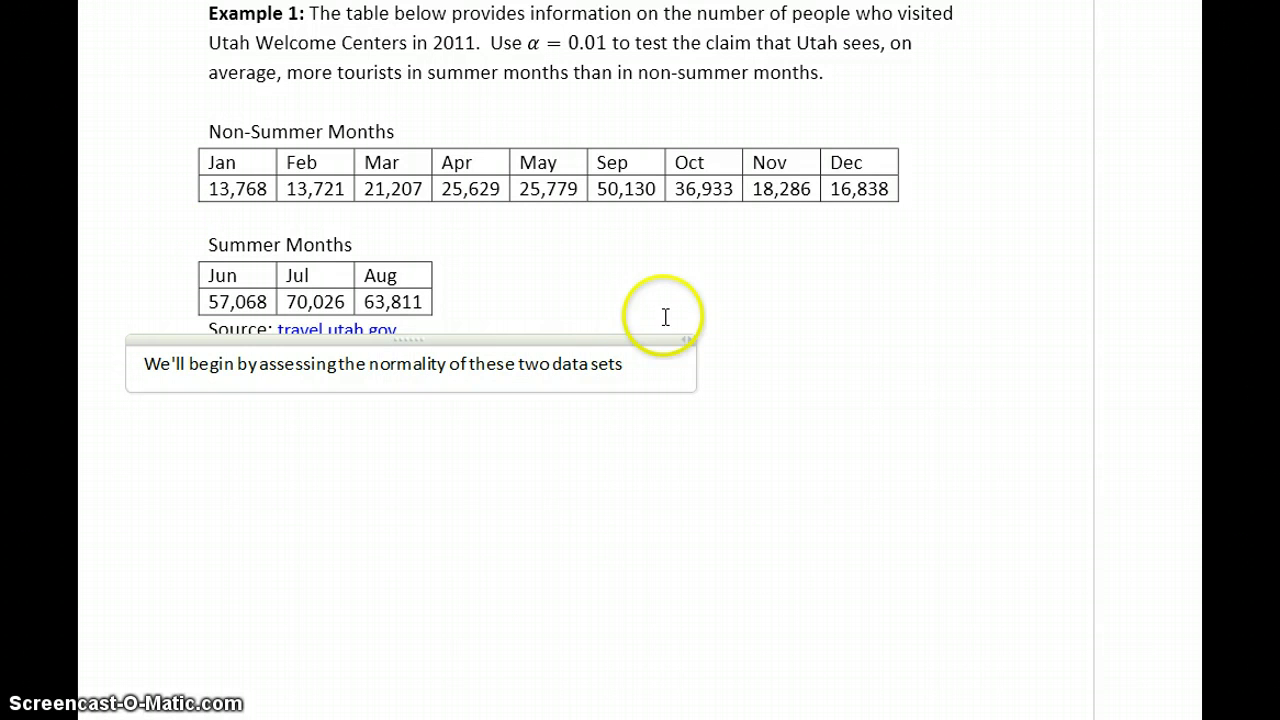
left_click_drag(689, 337, 1080, 338)
type("by testing the")
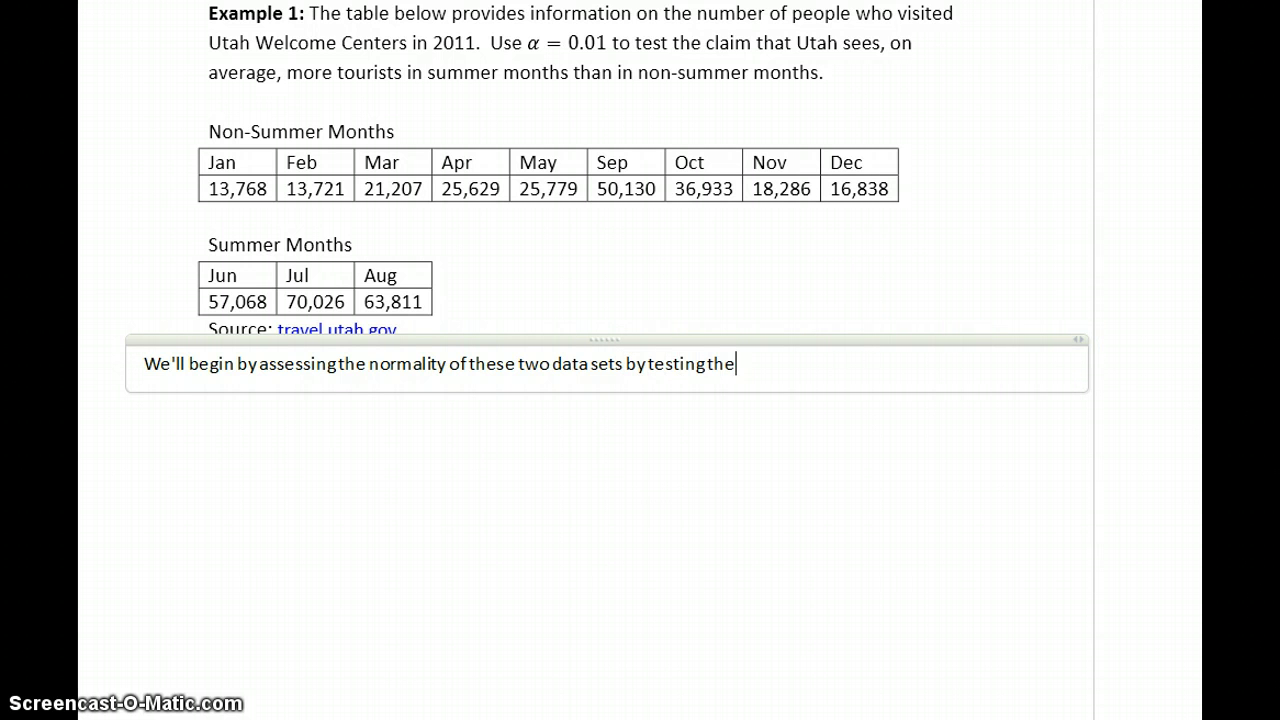
type(" following hypotheses:")
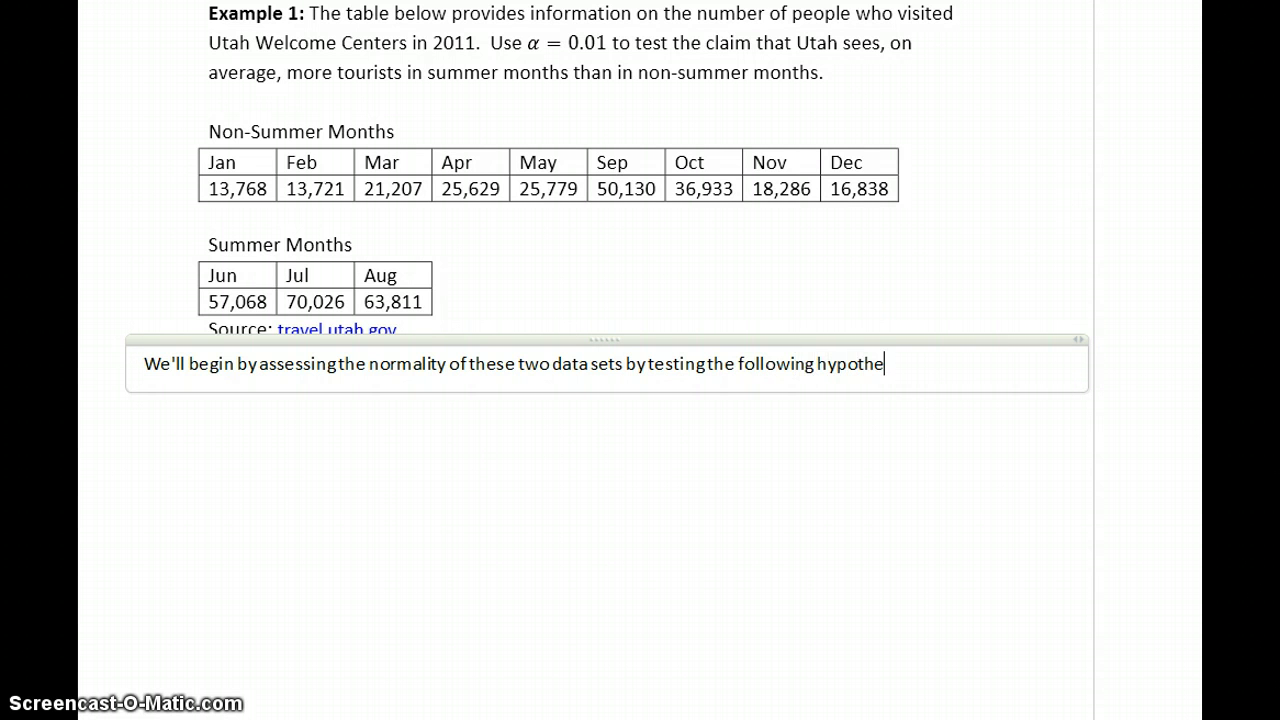
key("Return")
Add equation lines H_0: data from a normally distributed population; H_a: non-normally distributed population.
key("alt+equal")
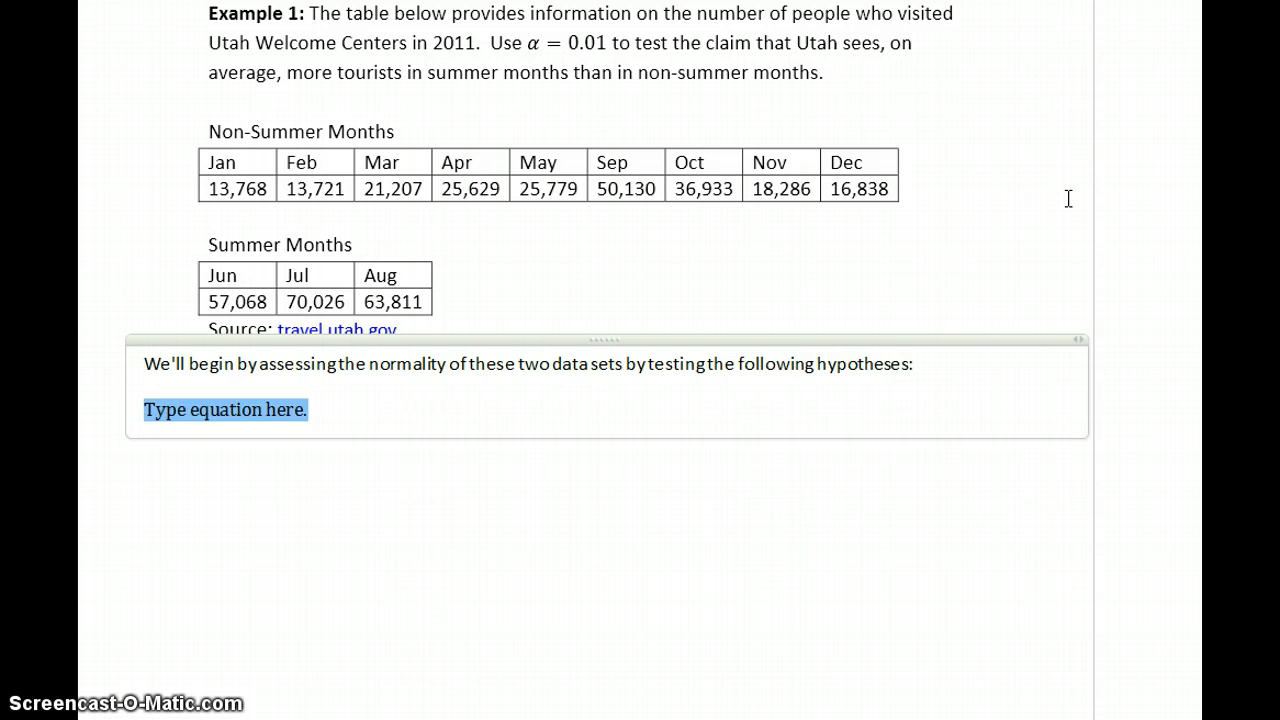
type("H_0:")
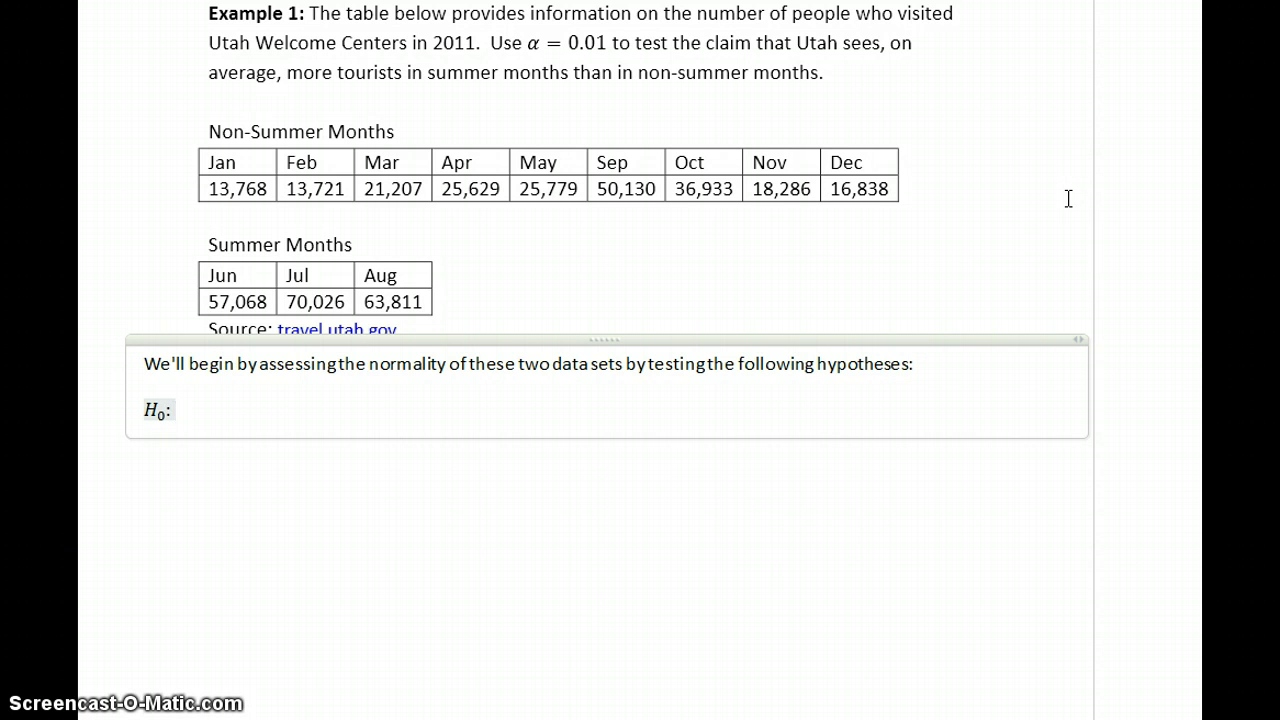
type(" Our sample")
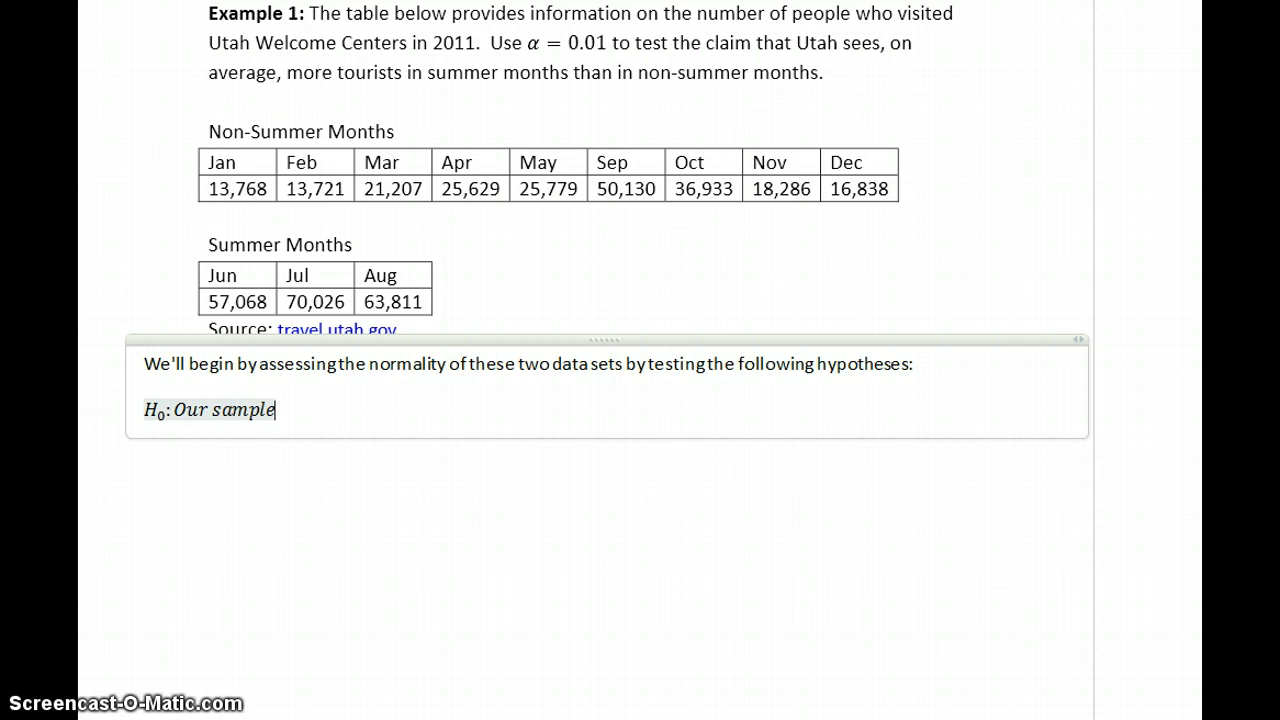
type(" data ")
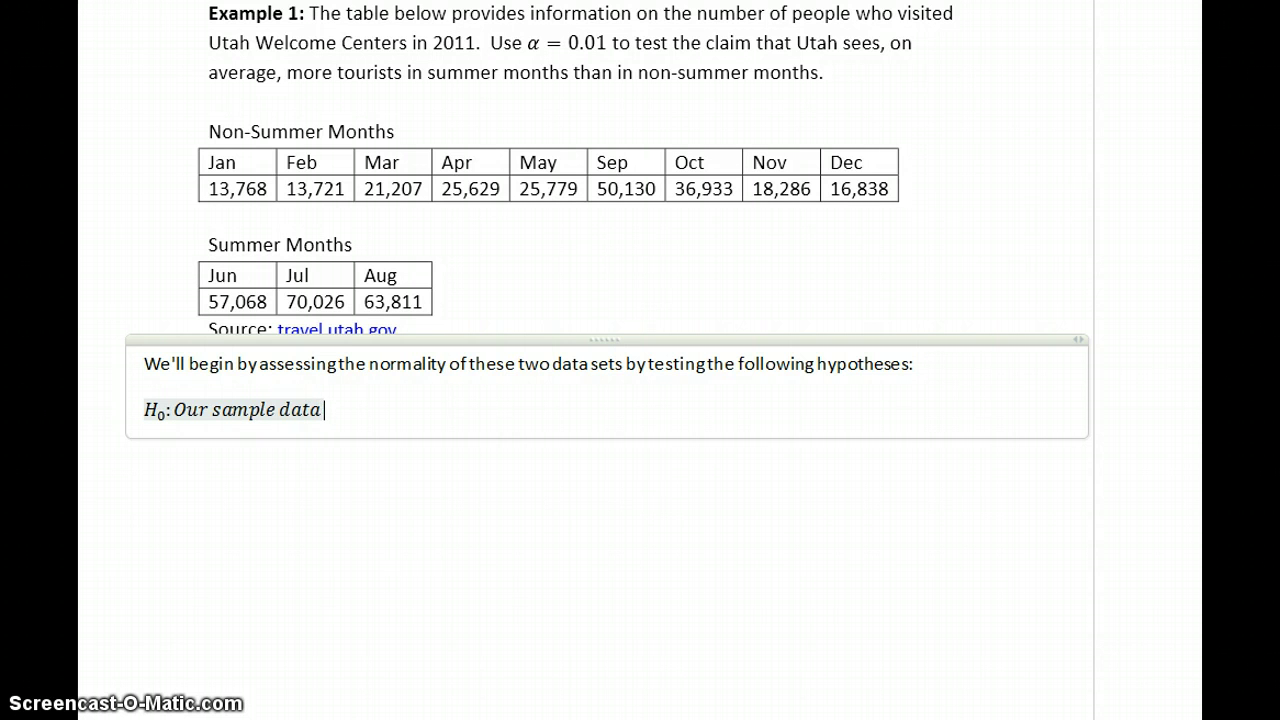
type("comes from a ")
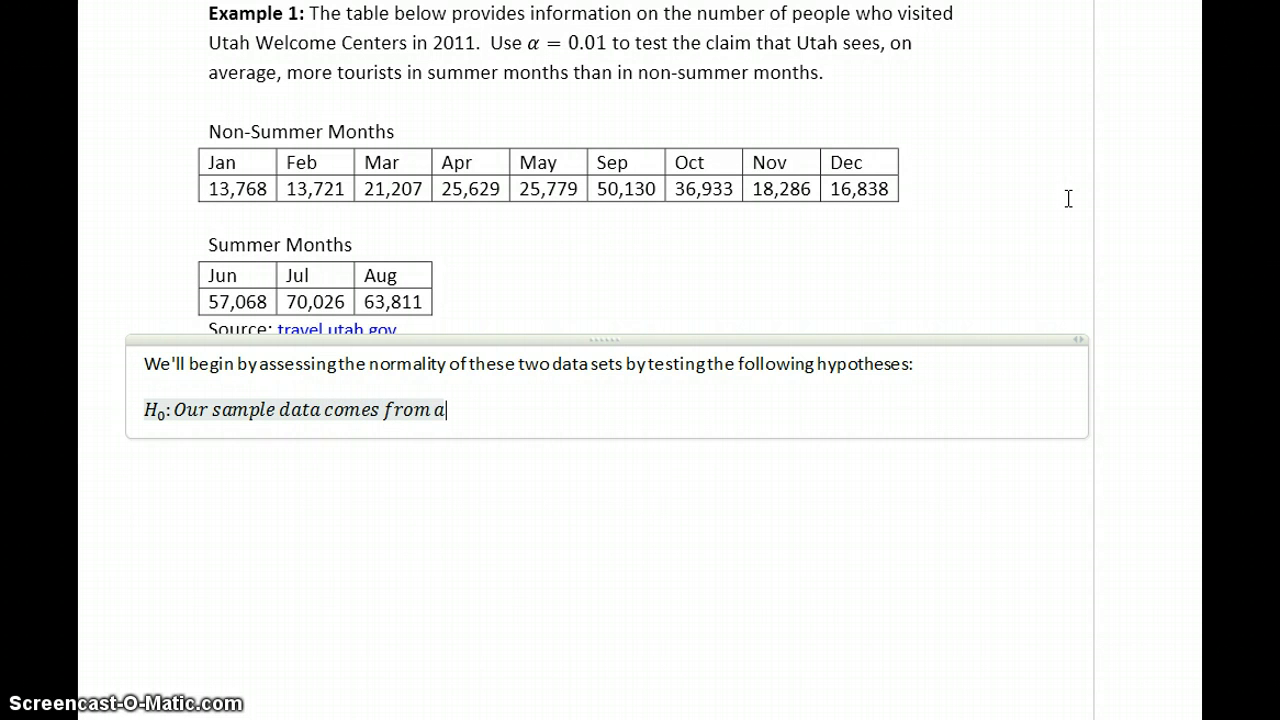
type("normally dist")
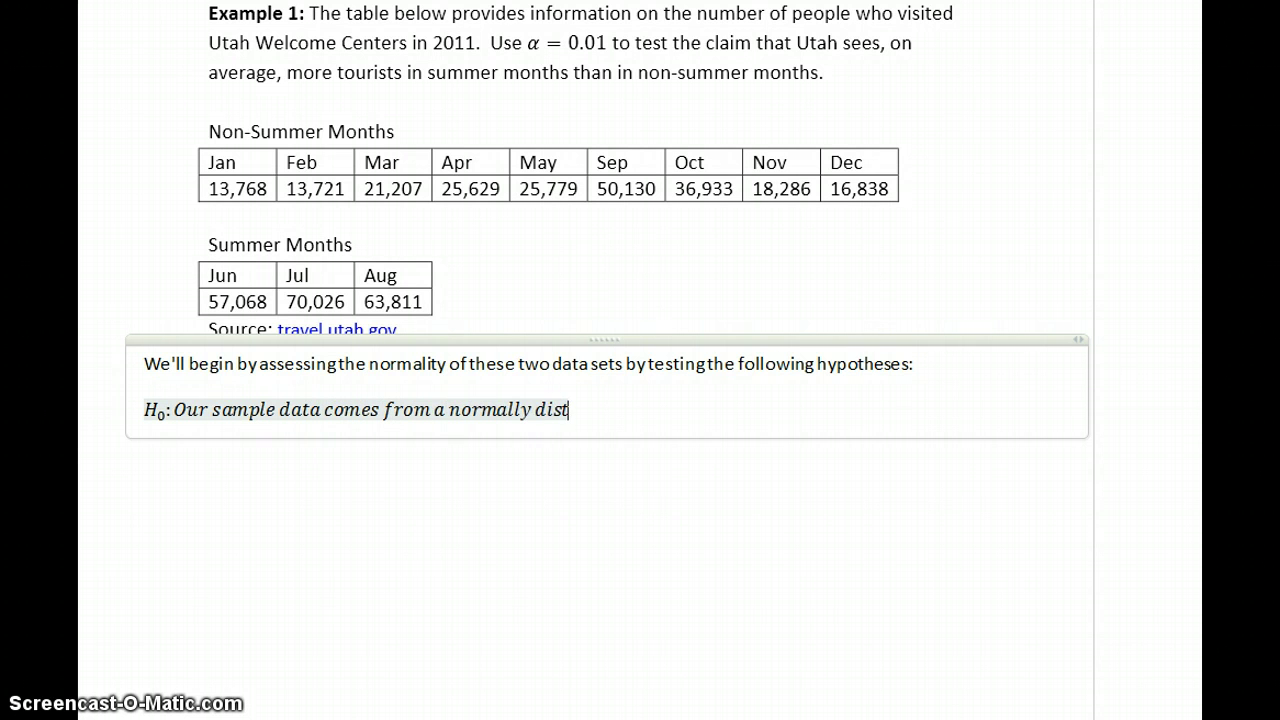
type("ributed population")
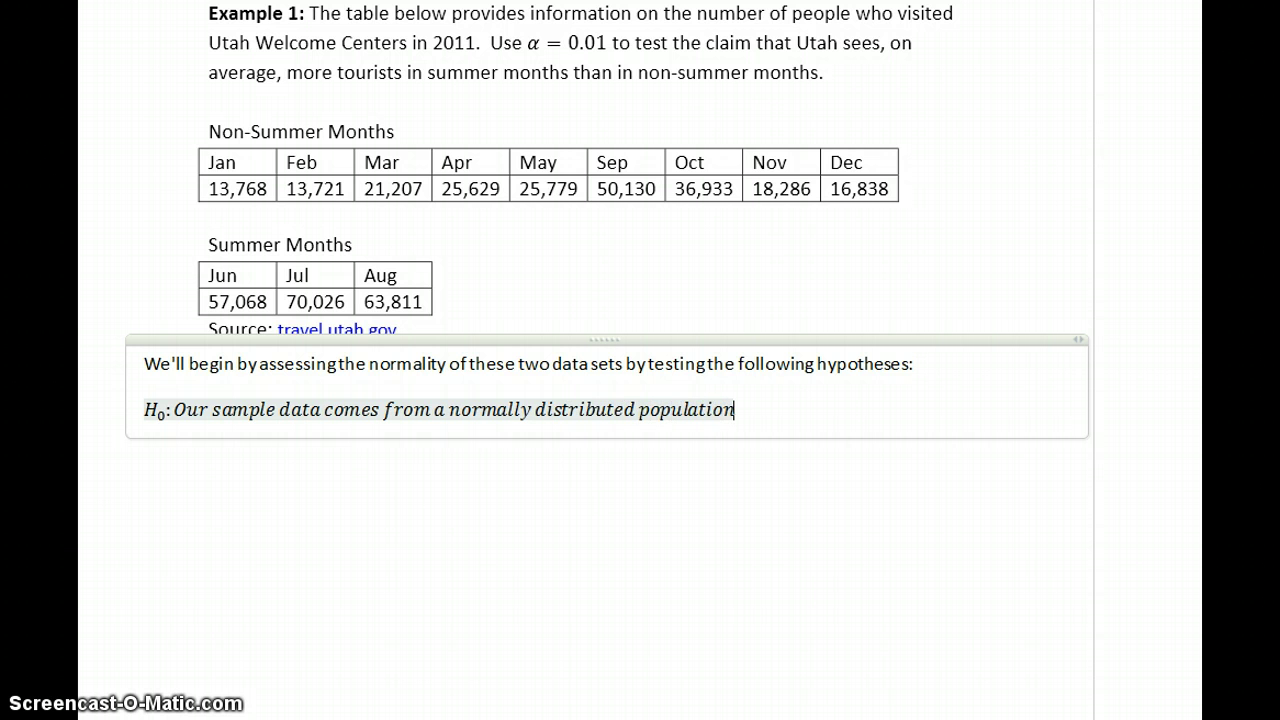
key("Return")
key("alt+equal")
type("H_")
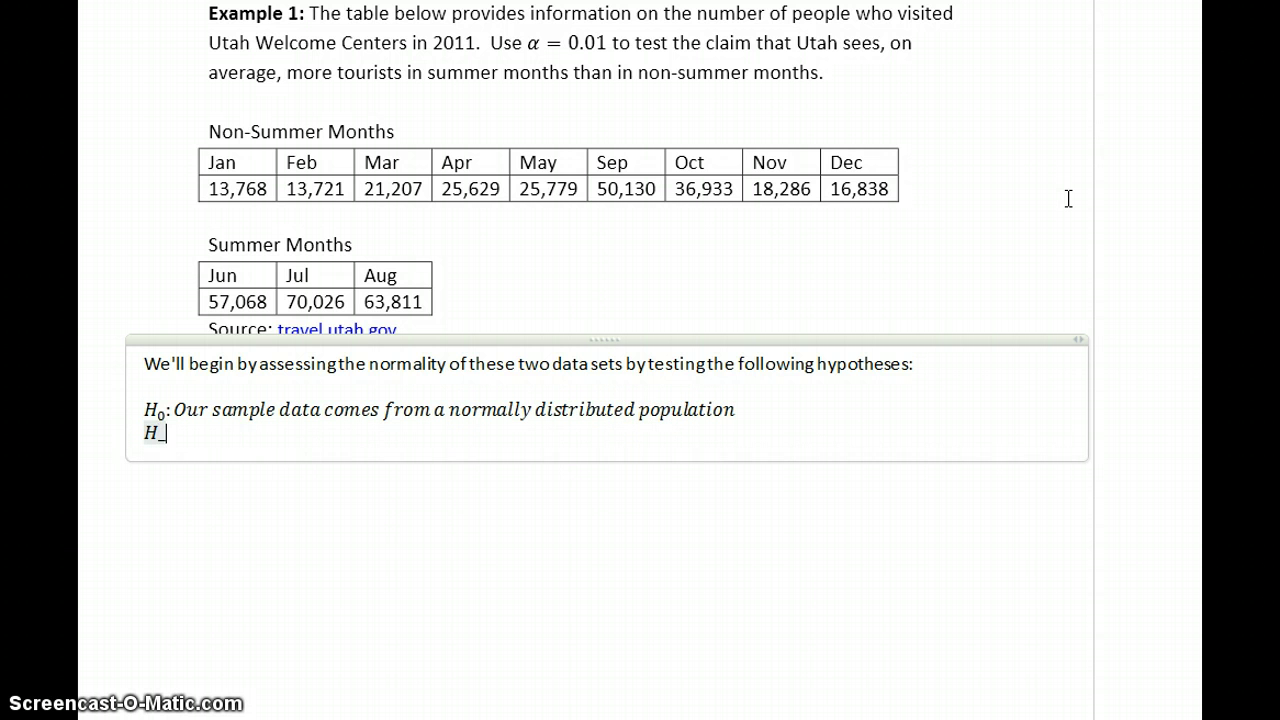
type("a:Our s")
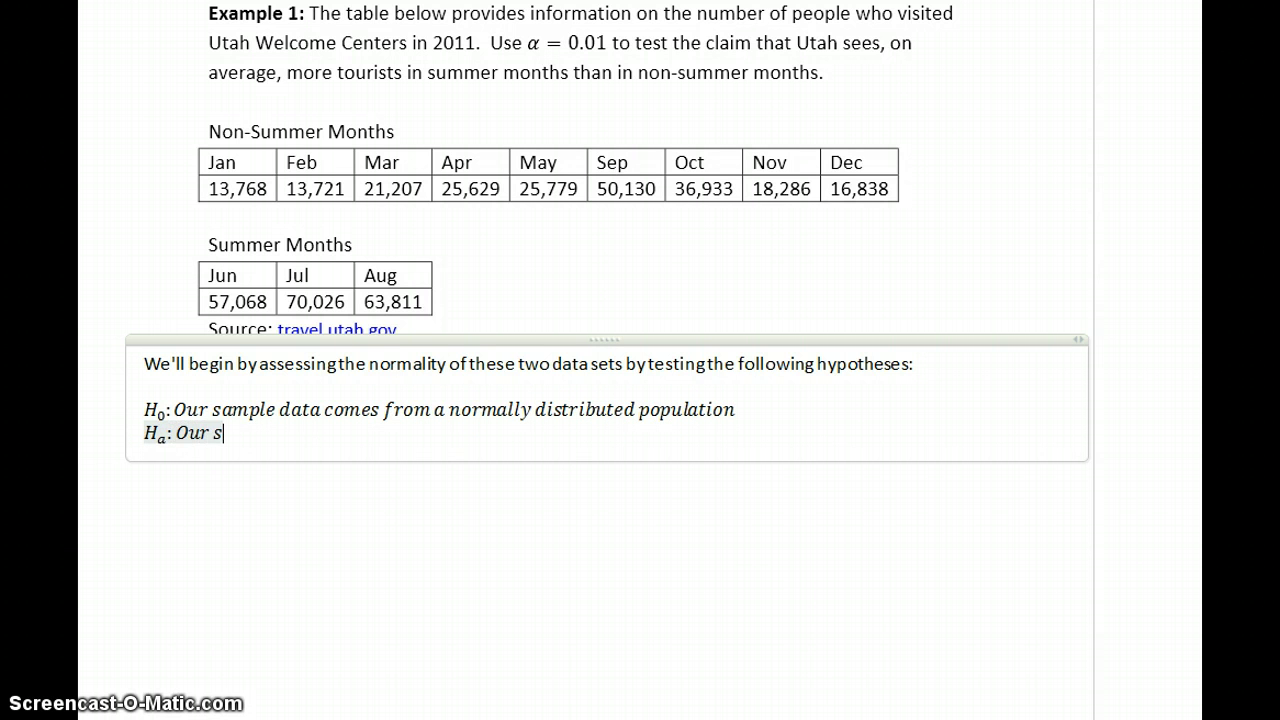
type("ample data comes fro")
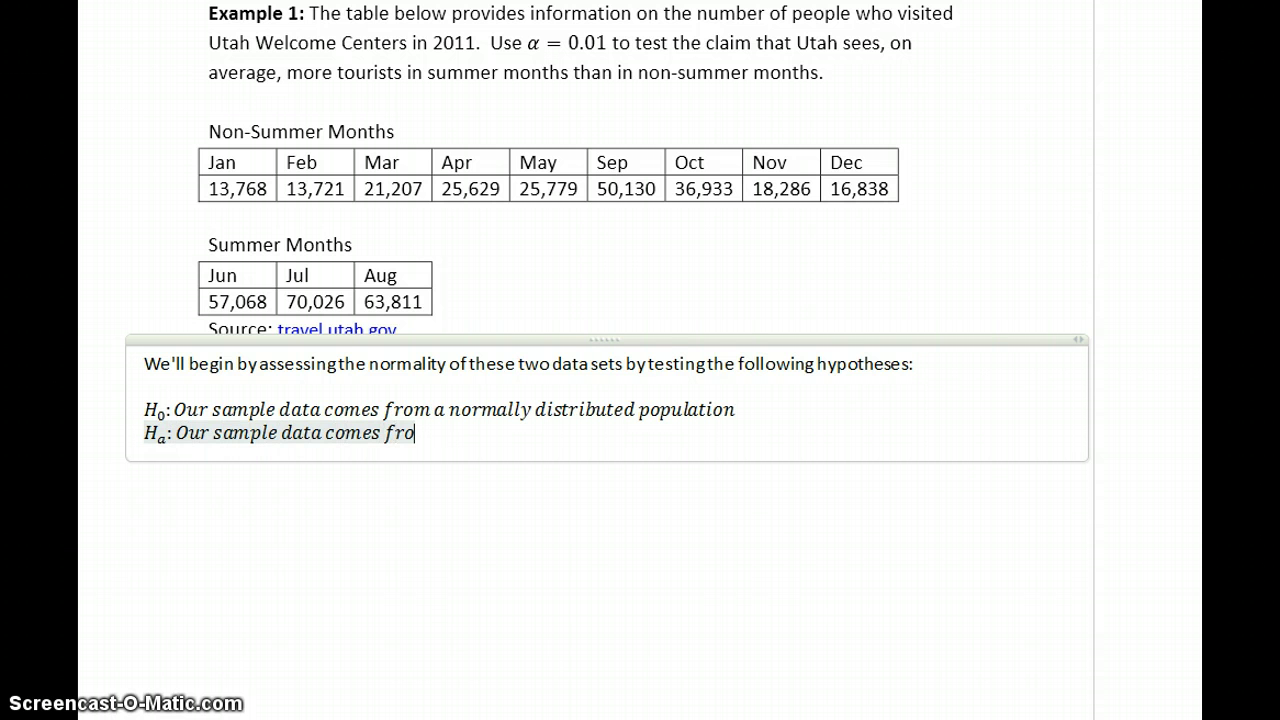
type("m a non-normall")
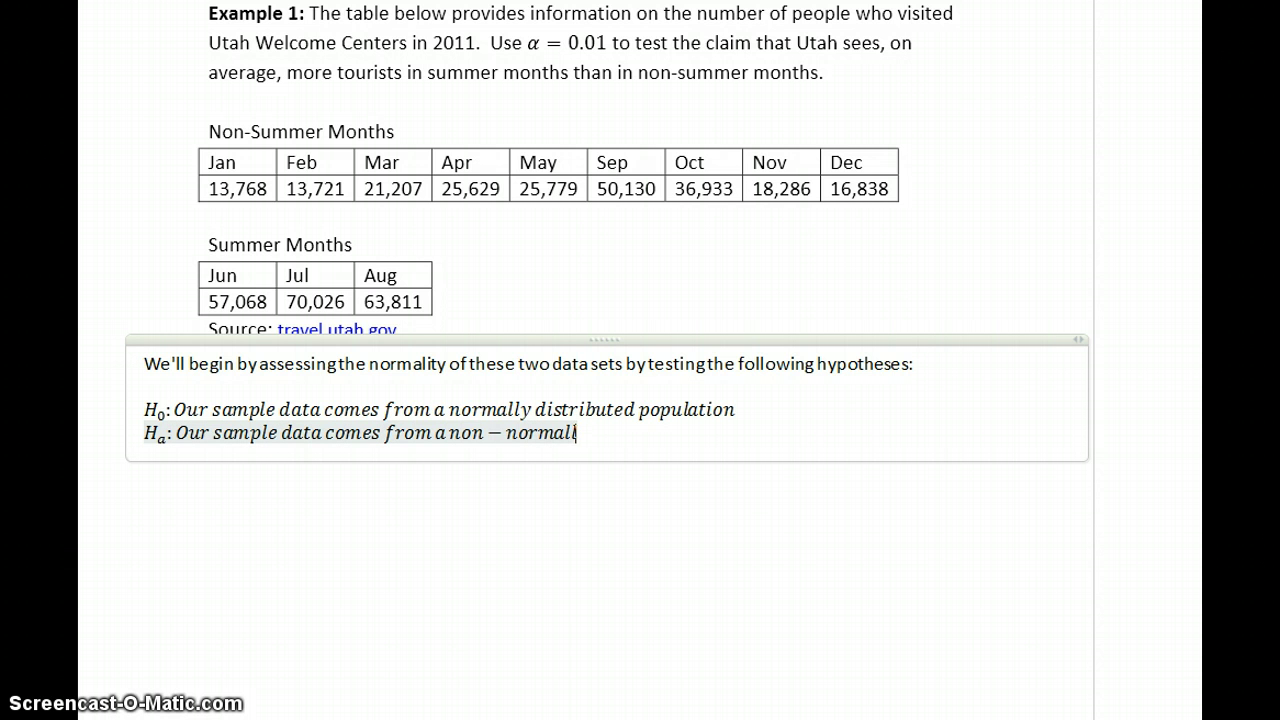
type("y distributed population")
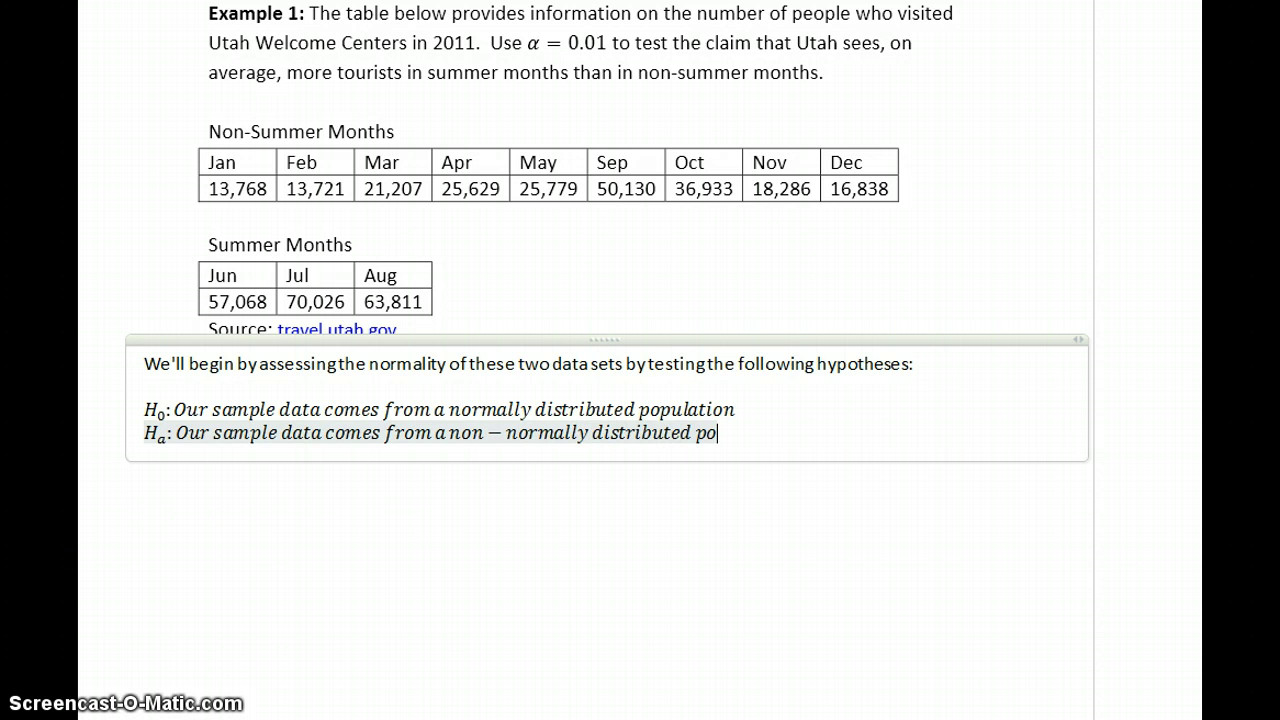
key("Return")
key("Return")
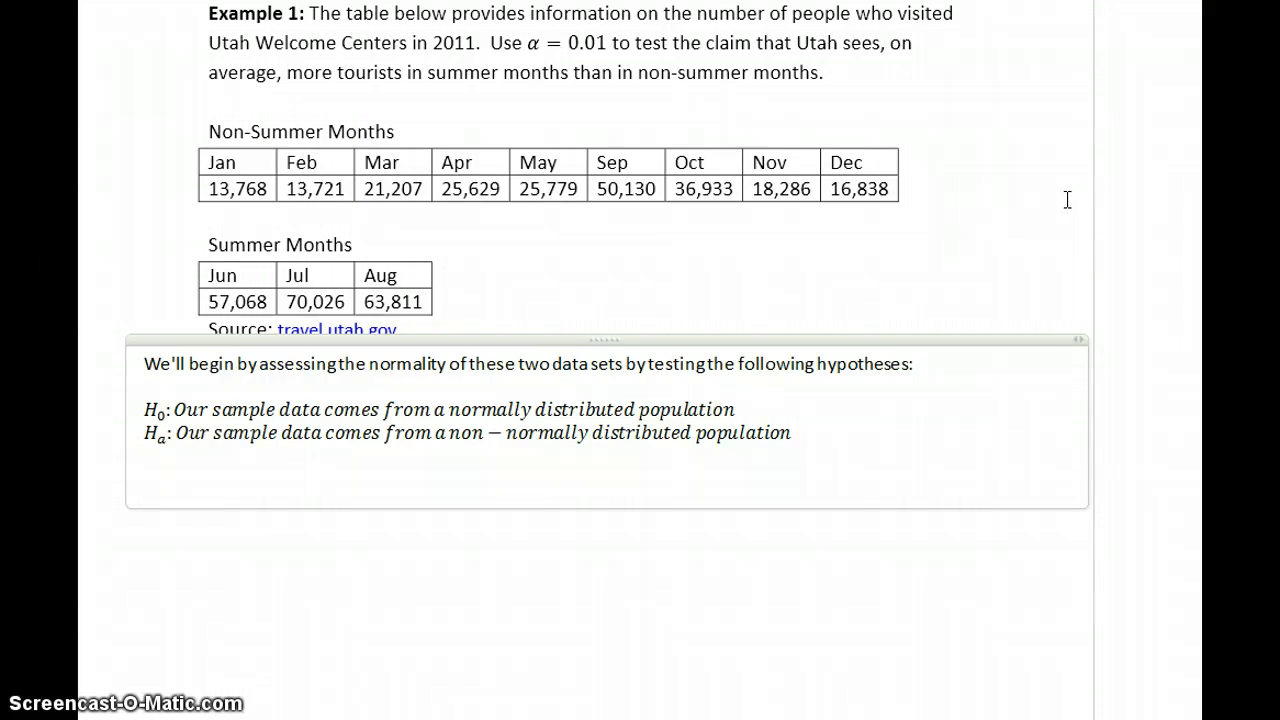
Run the Shapiro-Wilk test on var1 and var2, showing p-values 0.0857 and 0.9876.
key("alt+Tab")
left_click(462, 72)
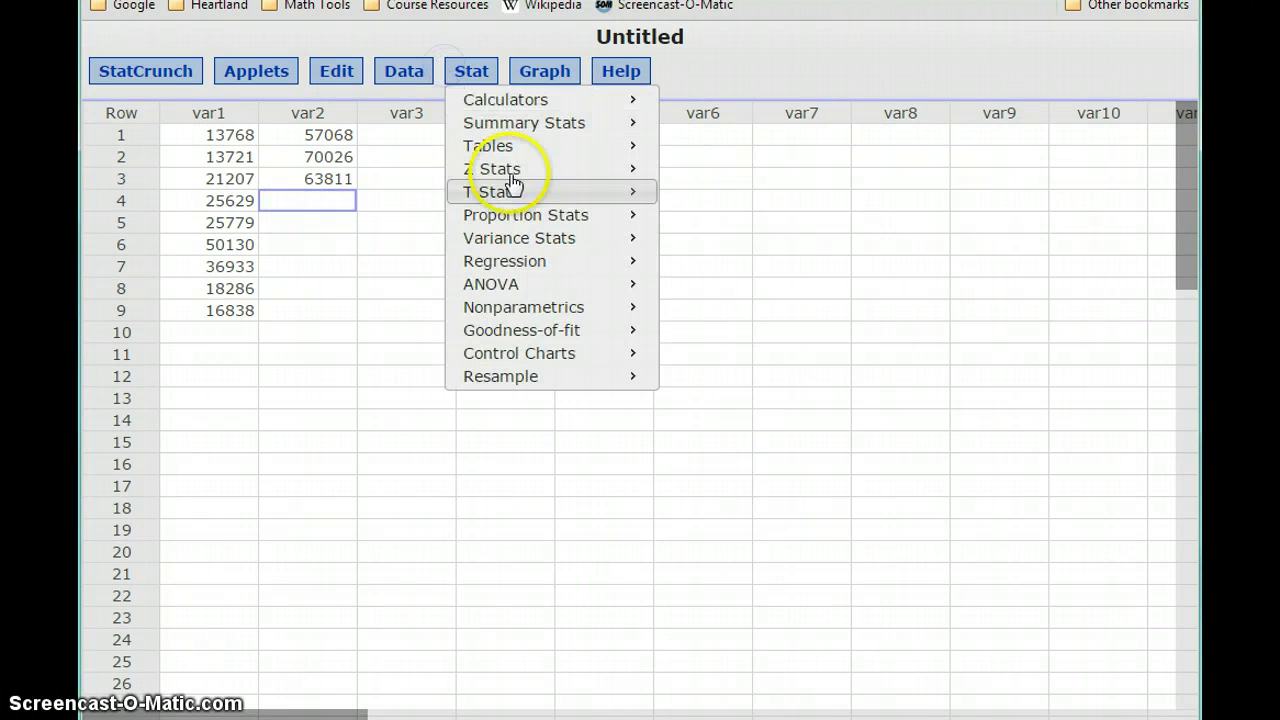
mouse_move(597, 334)
left_click(743, 362)
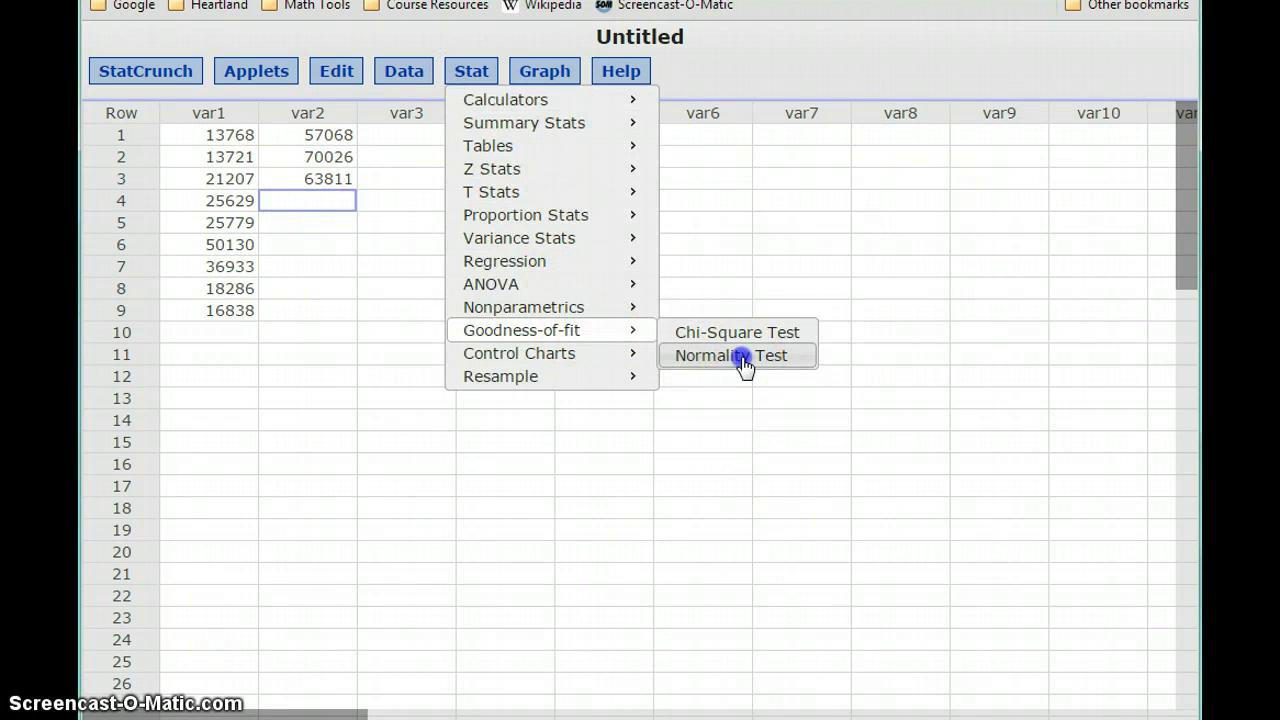
left_click(411, 178)
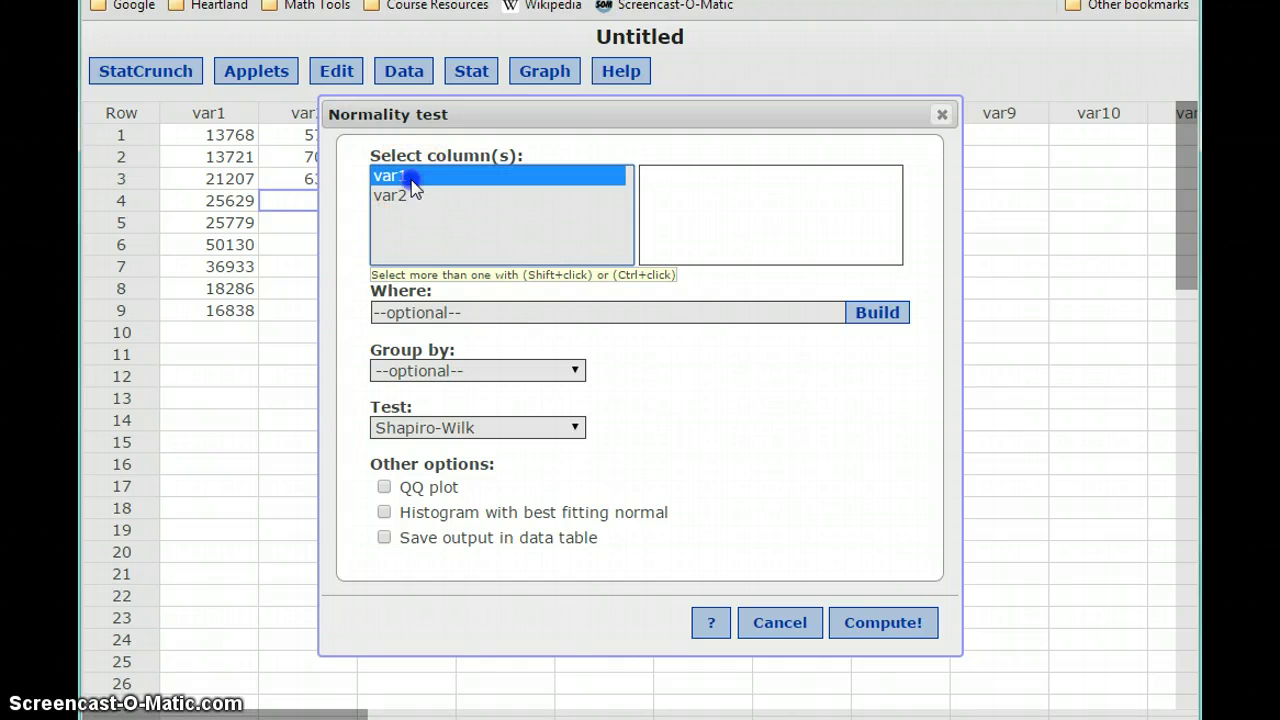
left_click(408, 196, "shift")
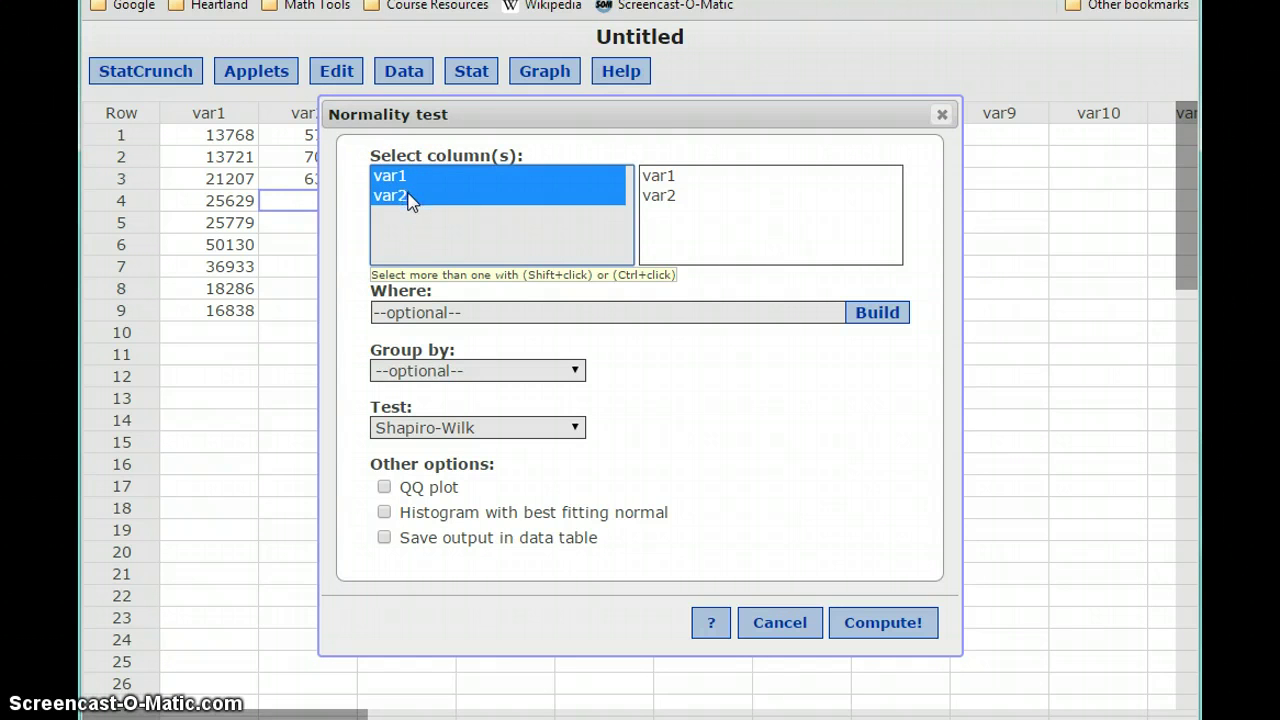
left_click(883, 623)
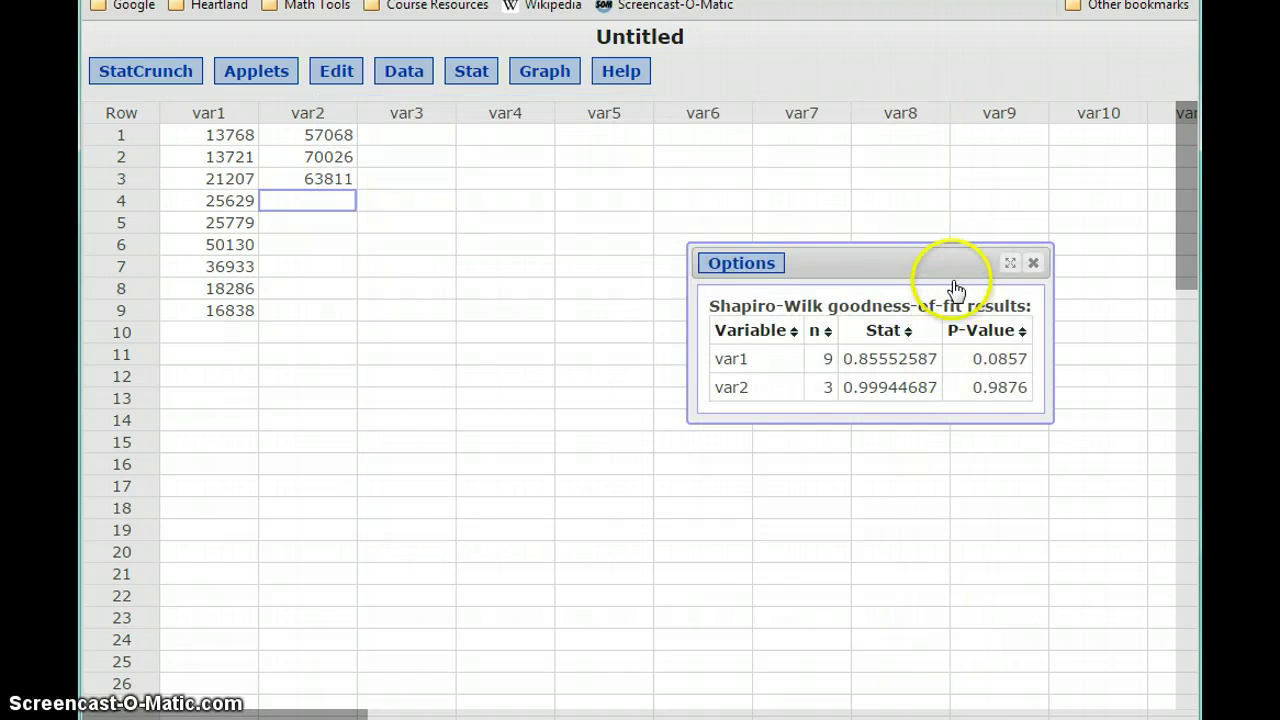
left_click_drag(945, 267, 800, 216)
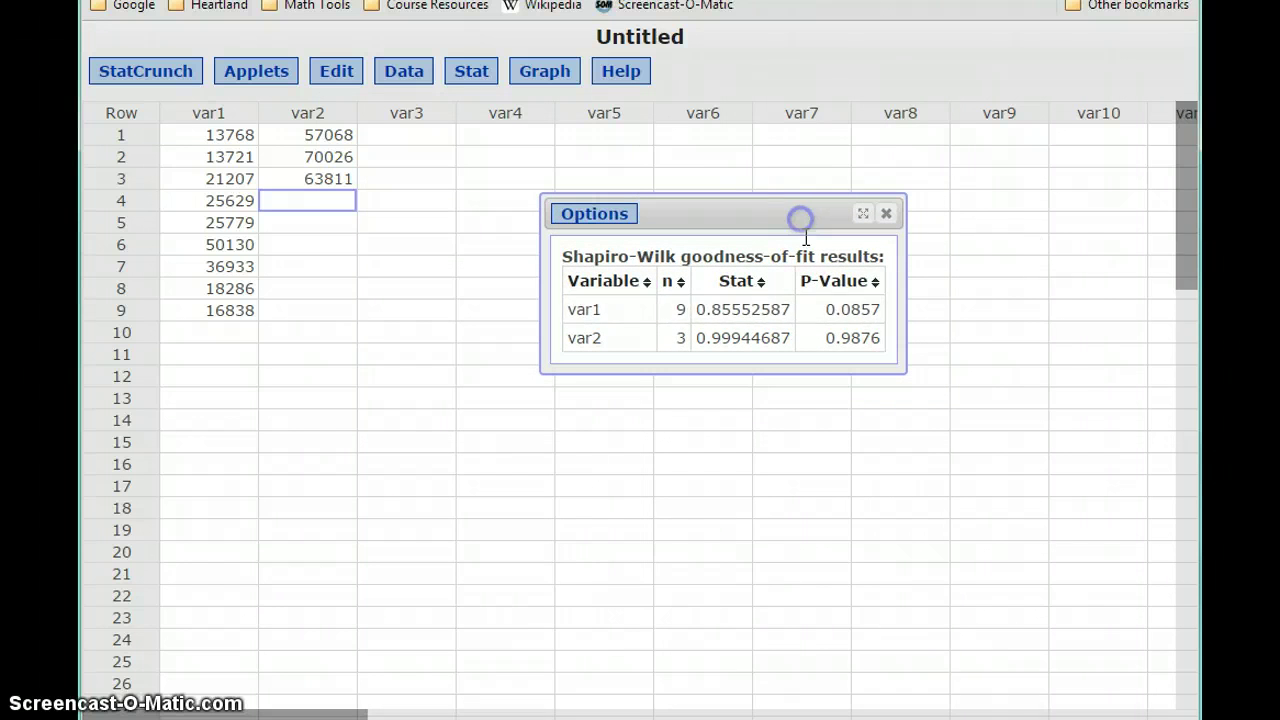
left_click(845, 309)
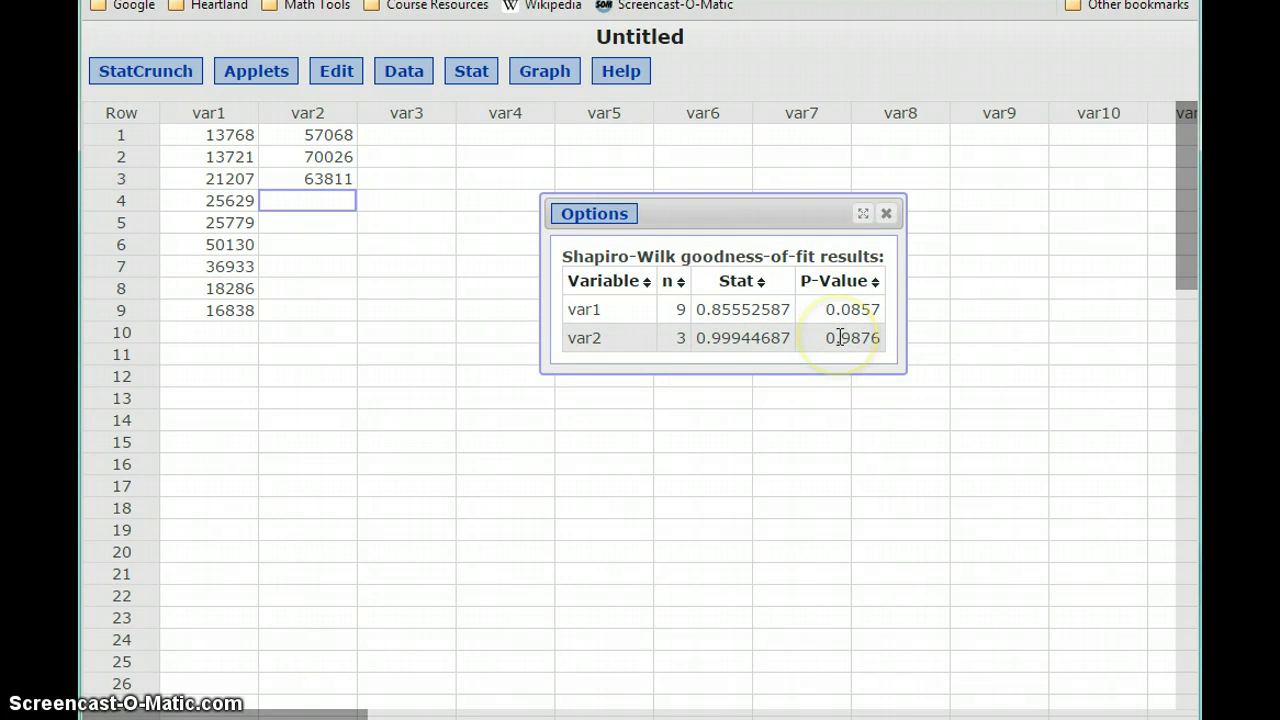
Write the conclusion: p-values 0.0857 and 0.9876 exceed α = 0.01, so both samples appear normal.
key("alt+Tab")
type("Ou")
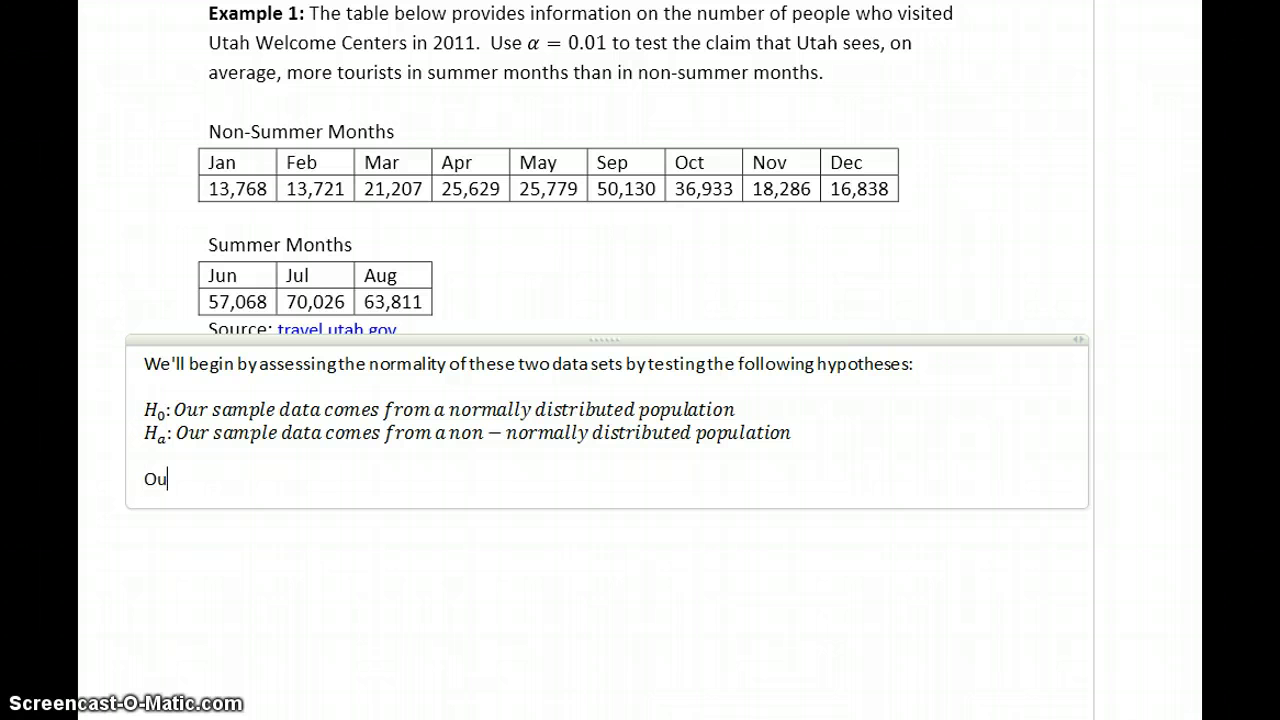
type("r p-values ")
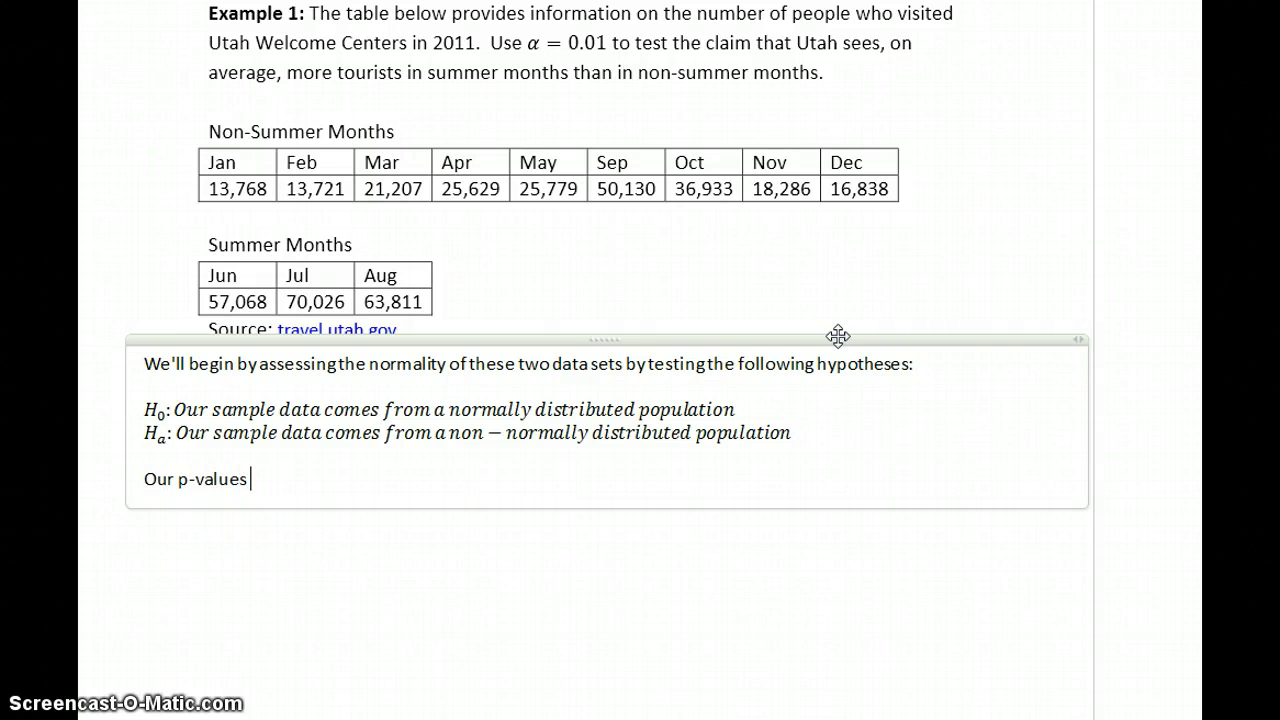
type("are 0.0857 and 0.9876, which are both less than")
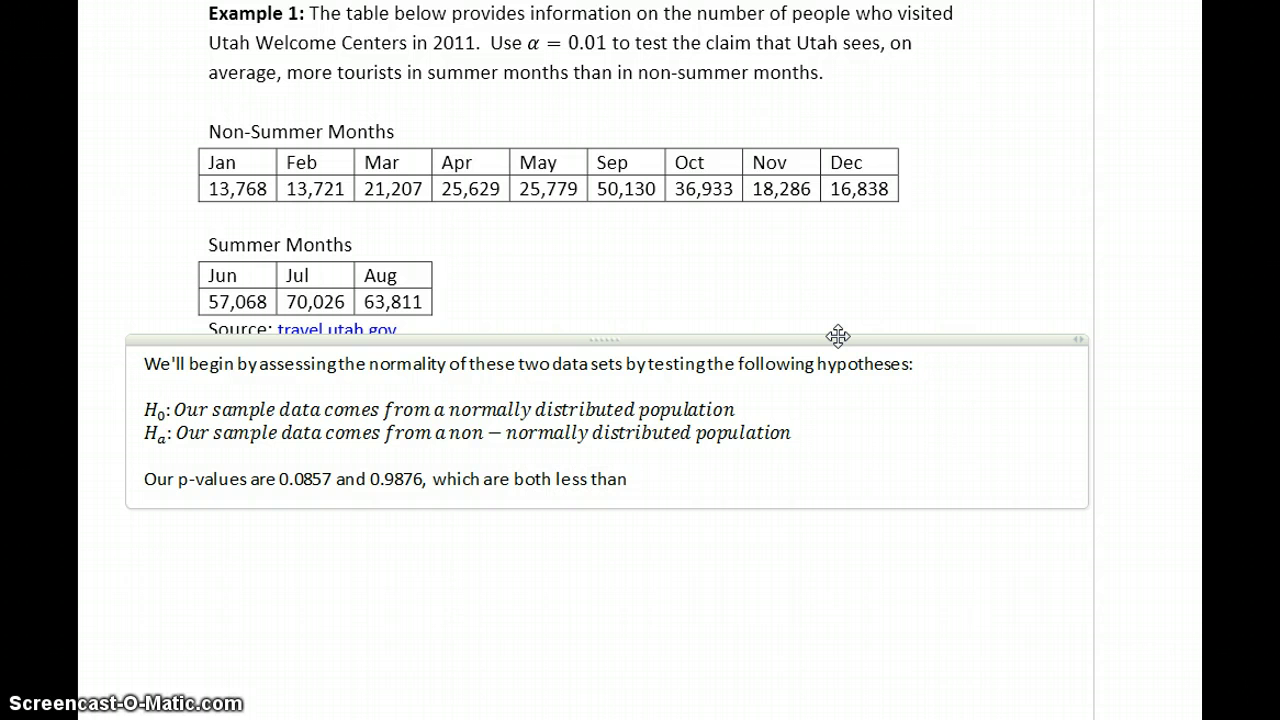
key("BackSpace")
key("BackSpace")
key("BackSpace")
key("BackSpace")
key("BackSpace")
key("BackSpace")
key("BackSpace")
key("BackSpace")
type("greater than \\alph")
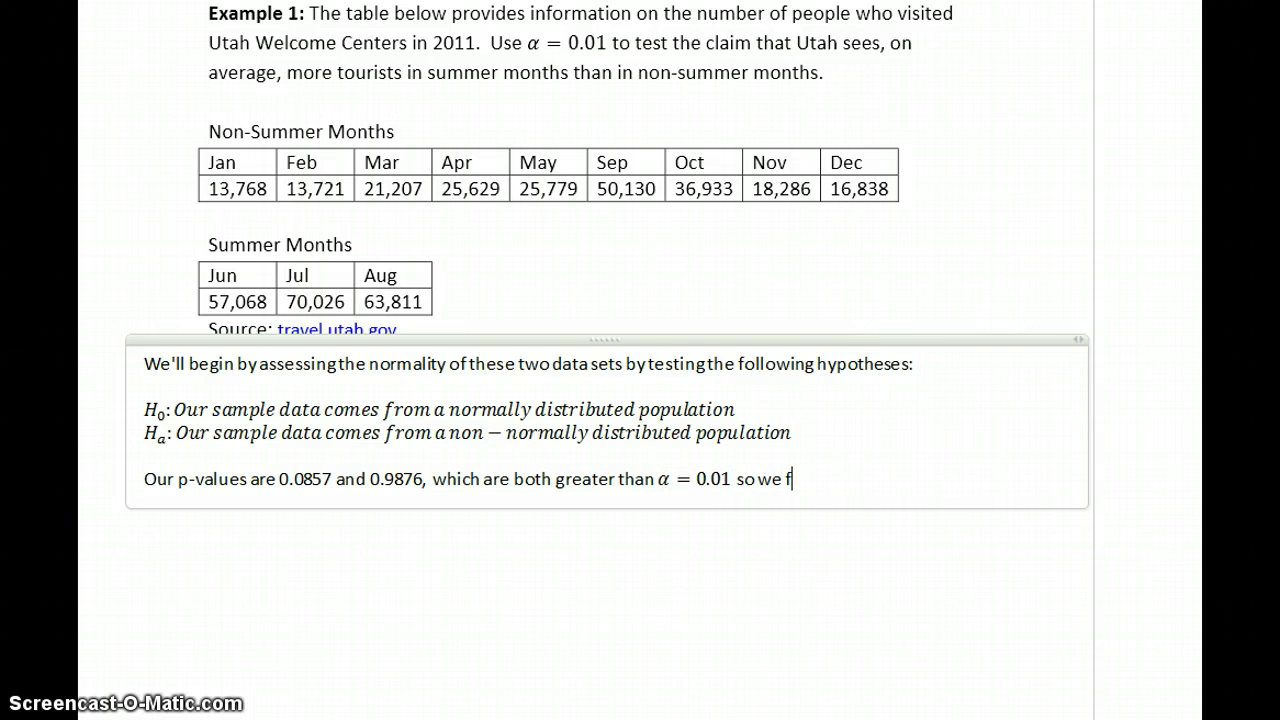
type("to reject")
key("alt+equal")
type("H_0")
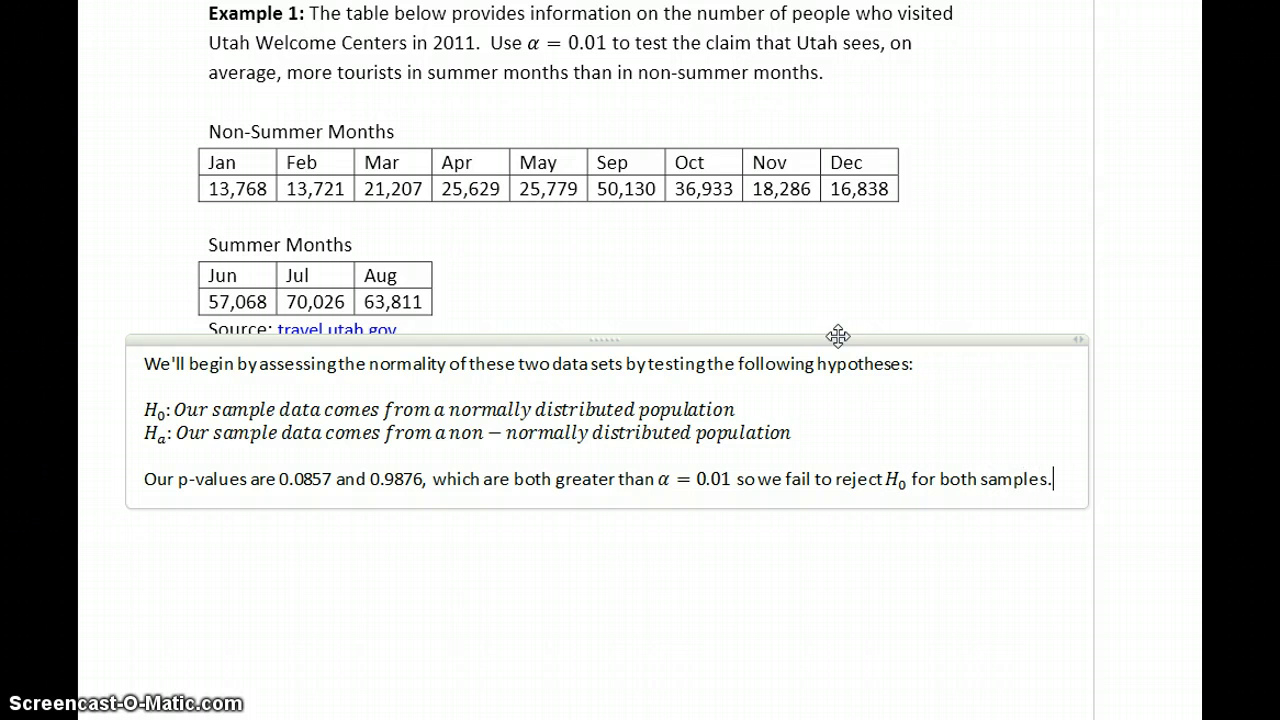
type("There is not suff")
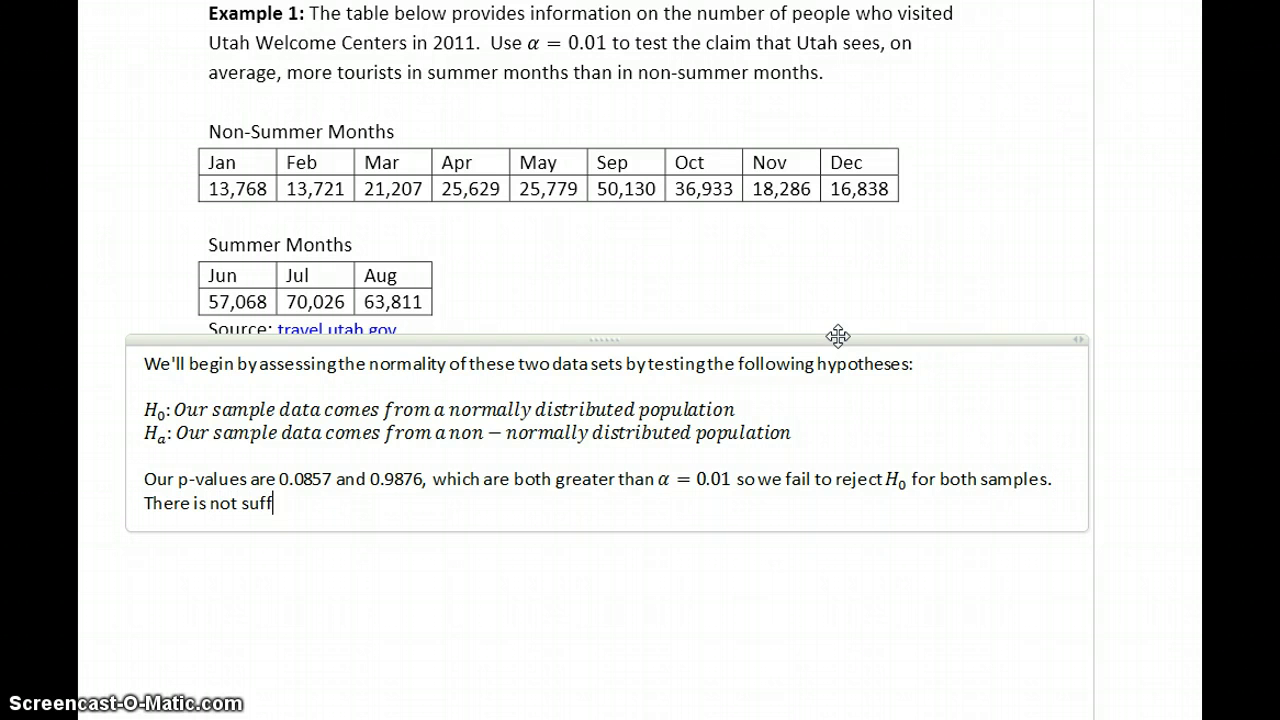
type("icient for ei")
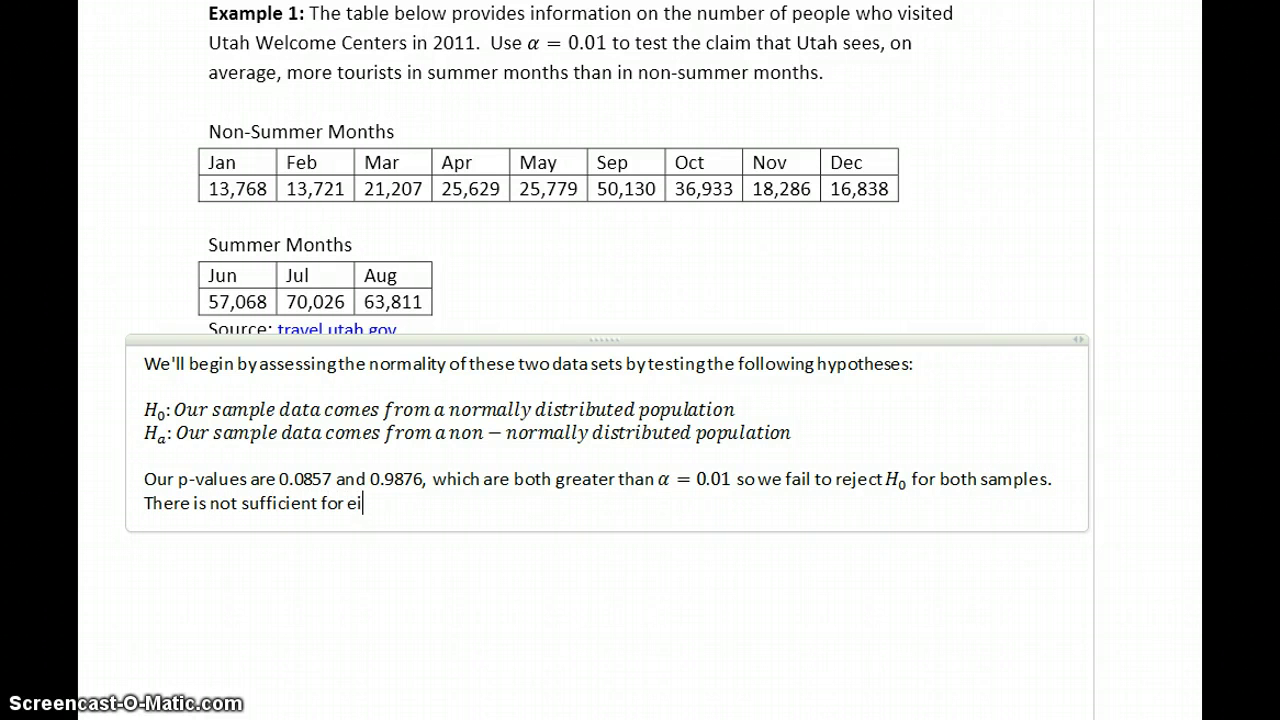
type("ther sample to re")
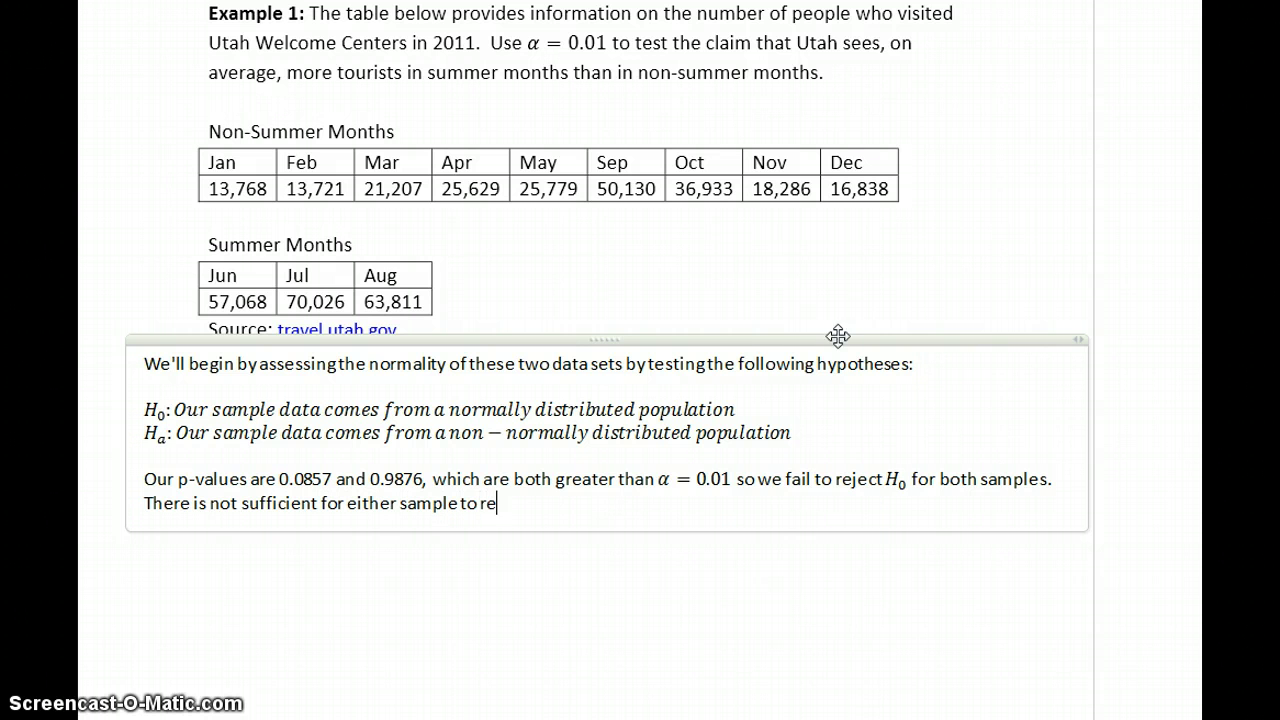
type("ject the original a")
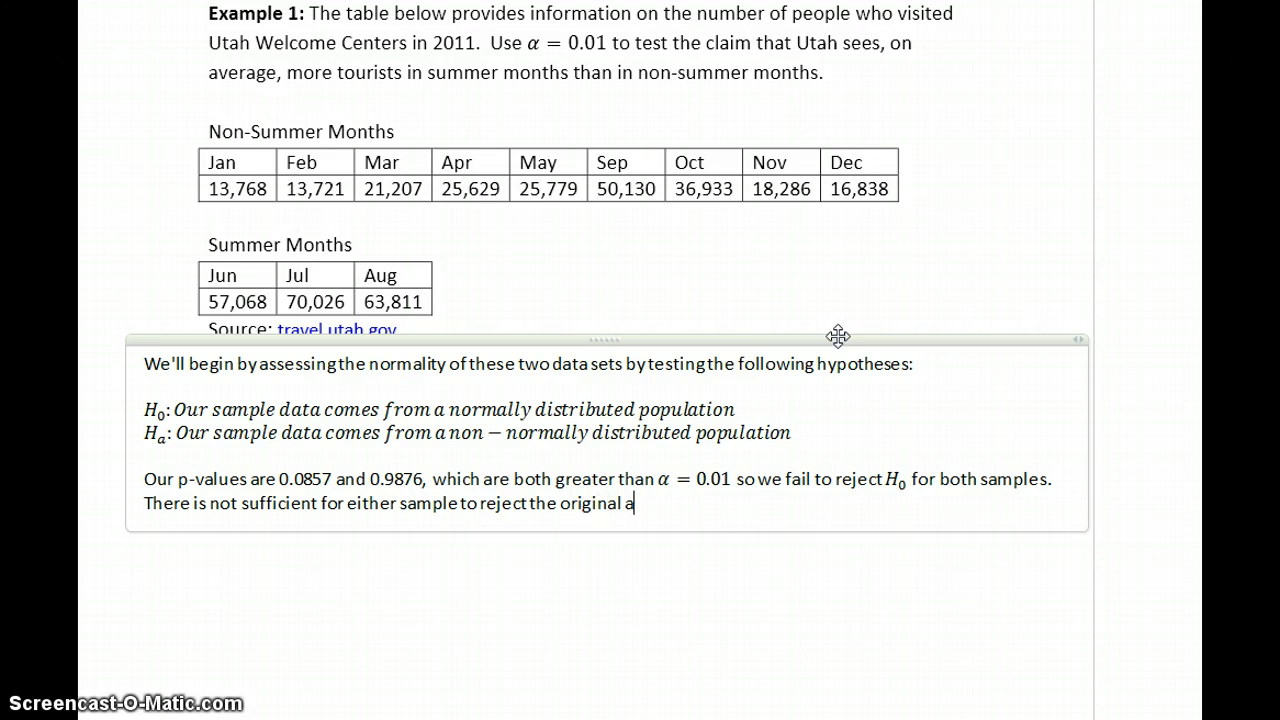
type("ssumption that teh")
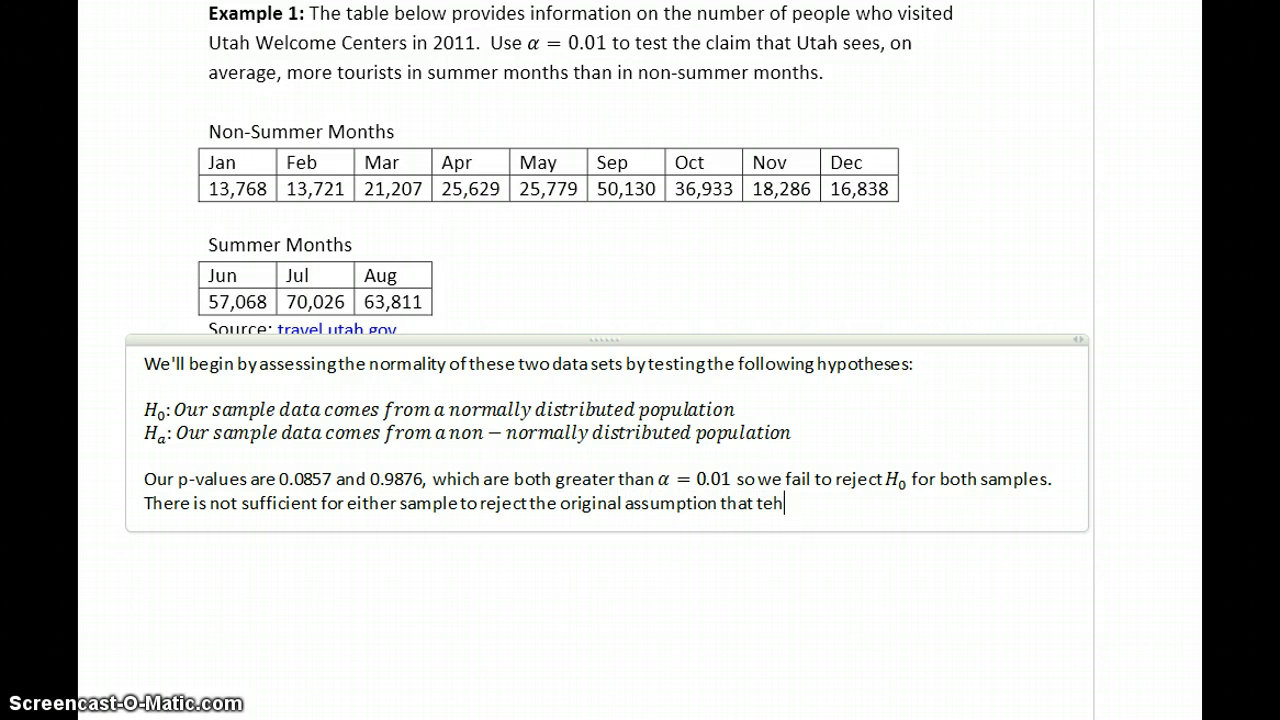
type("se")
key("BackSpace")
key("BackSpace")
key("BackSpace")
key("BackSpace")
key("BackSpace")
type("h")
key("BackSpace")
type("these samples")
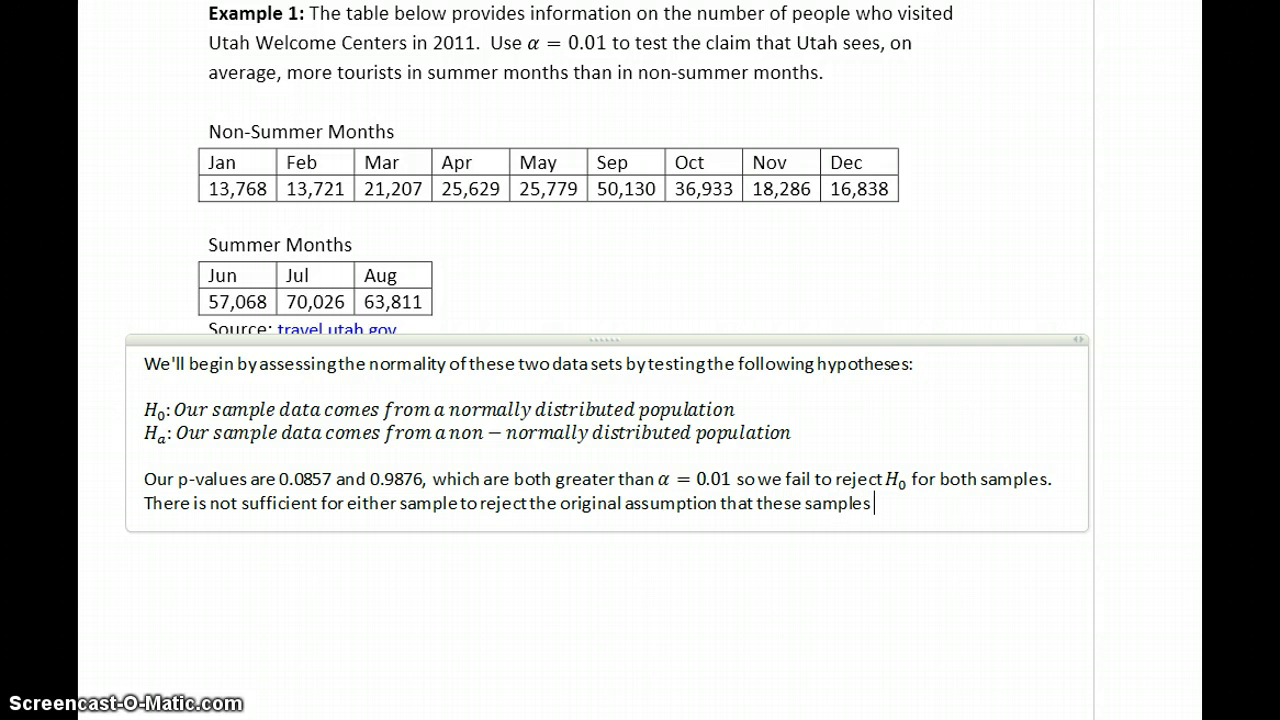
type(" come from naor")
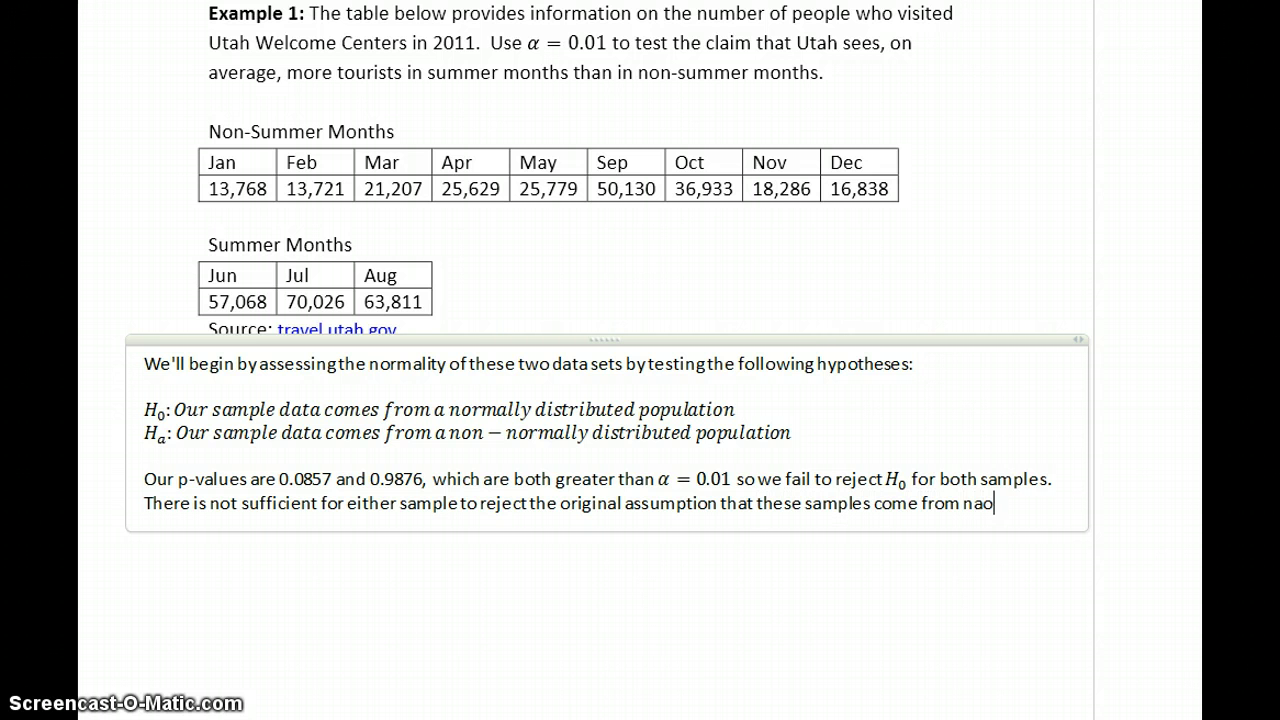
key("BackSpace")
key("BackSpace")
type("m")
key("BackSpace")
key("BackSpace")
type("ormally distributed populations.")
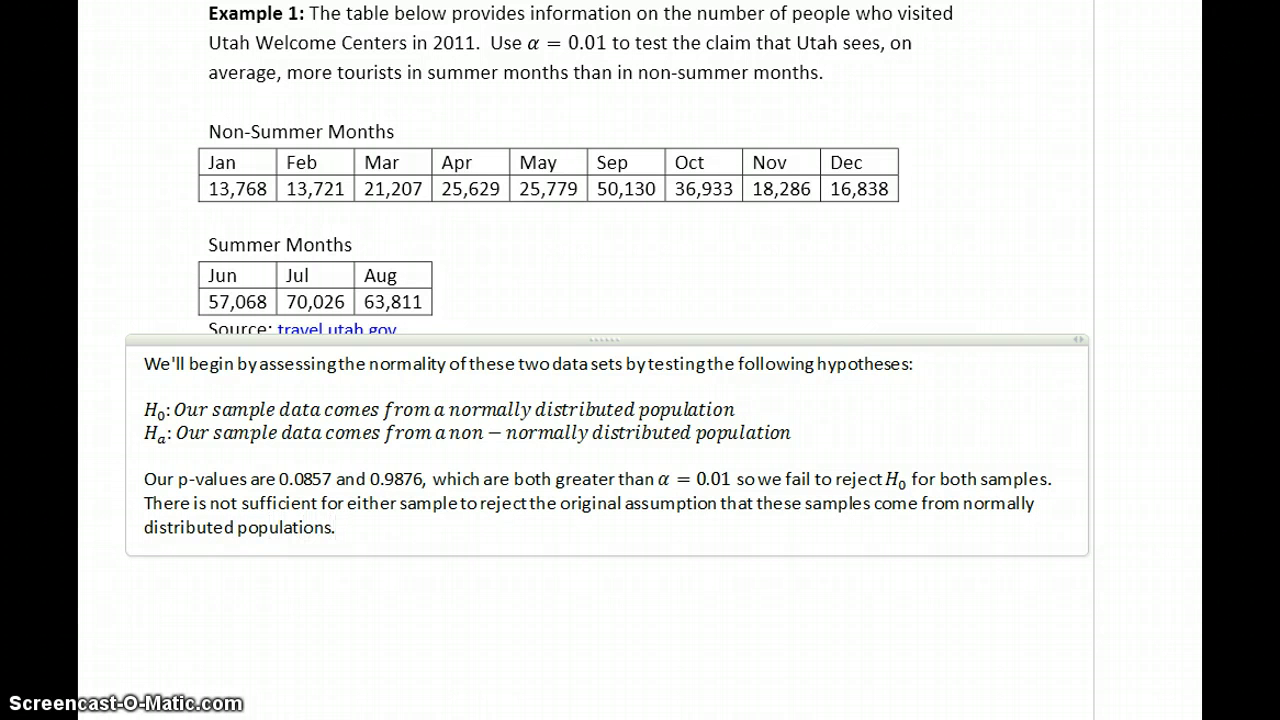
Add the paragraph choosing the 2-Sample T-Test and start the sentence on checking pooled-test conditions.
key("Return")
key("Return")
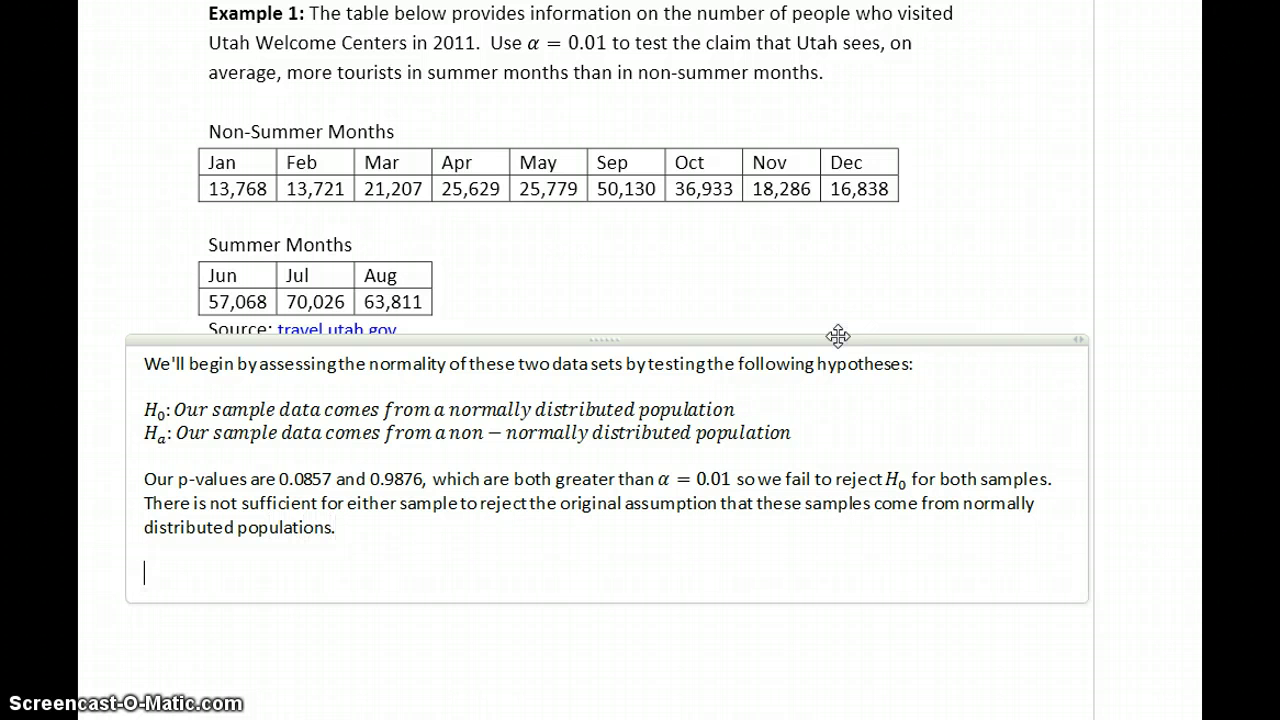
type("The condtio")
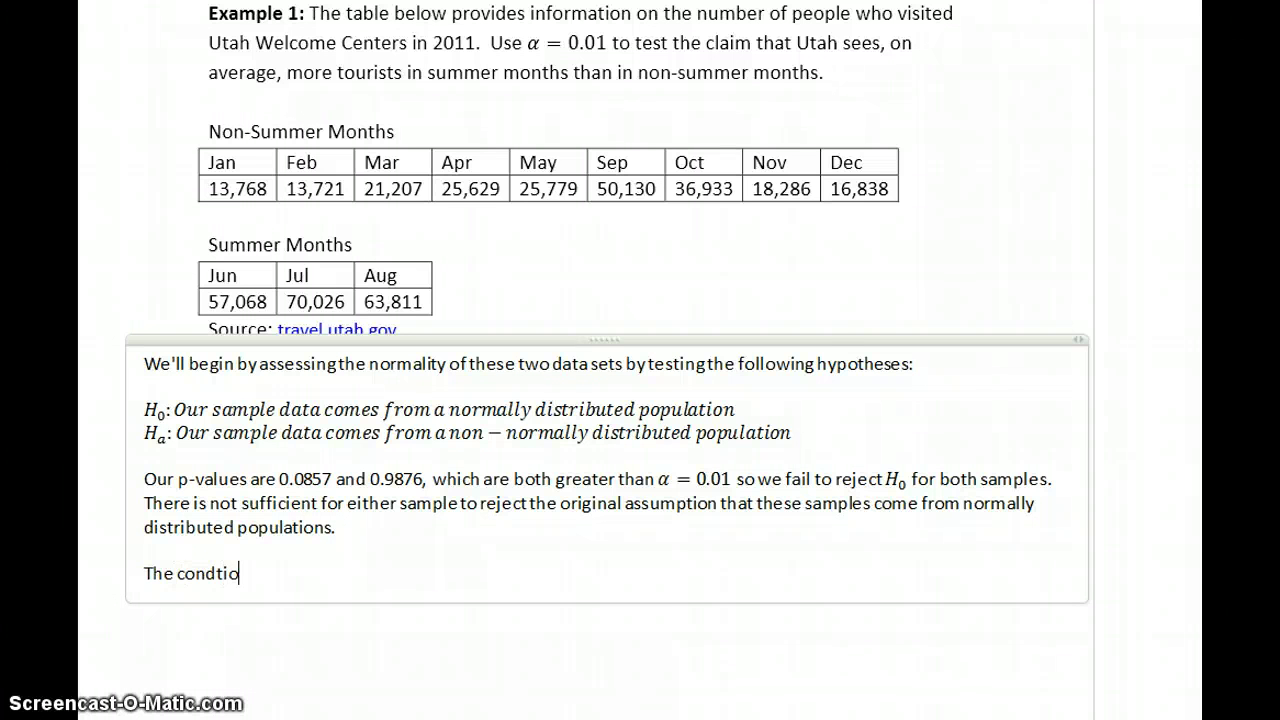
type("ns are")
key("BackSpace")
key("BackSpace")
key("BackSpace")
key("BackSpace")
key("BackSpace")
key("BackSpace")
key("BackSpace")
key("BackSpace")
key("BackSpace")
type("ditions are m")
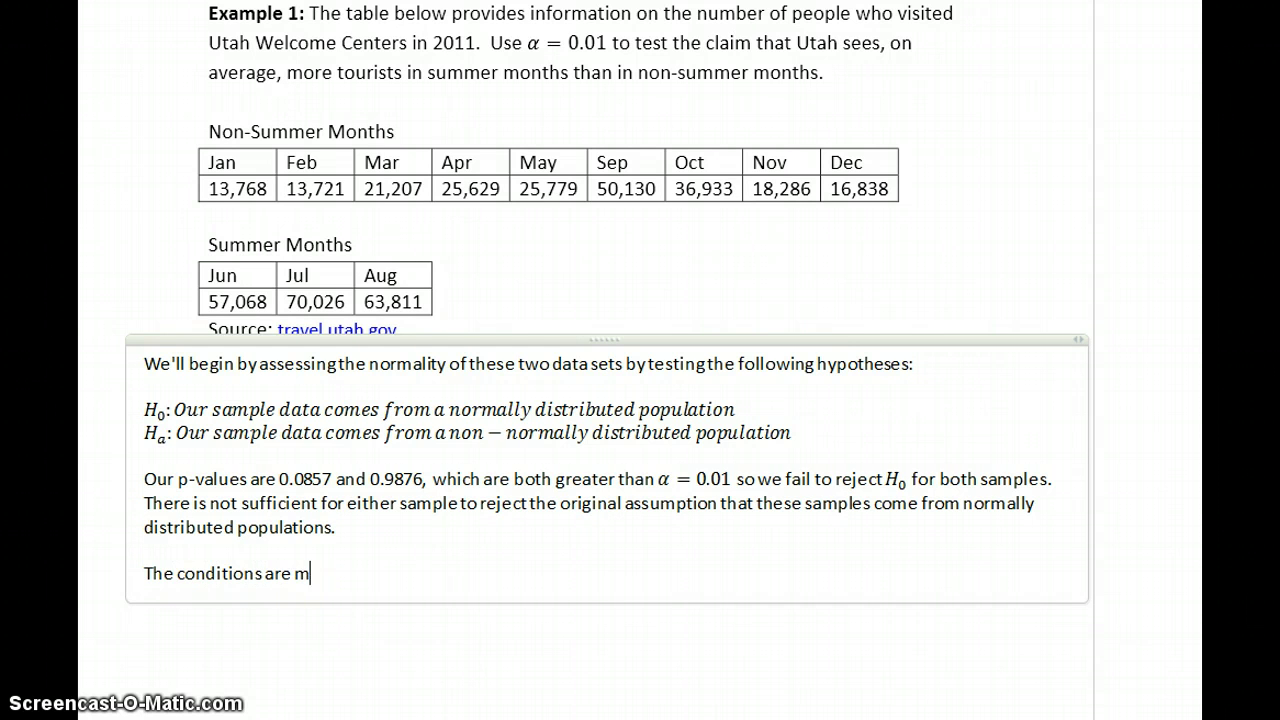
type("et to test claim")
key("BackSpace")
key("BackSpace")
key("BackSpace")
key("BackSpace")
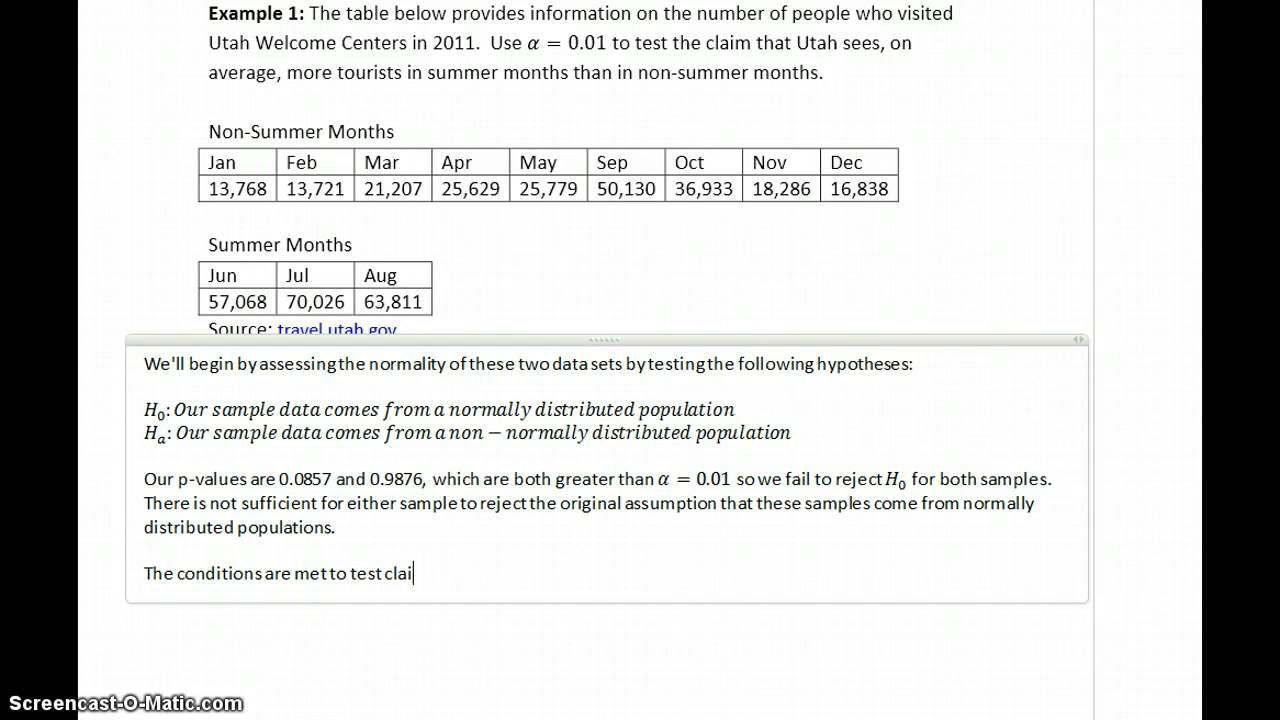
key("BackSpace")
type("a claim about means, and")
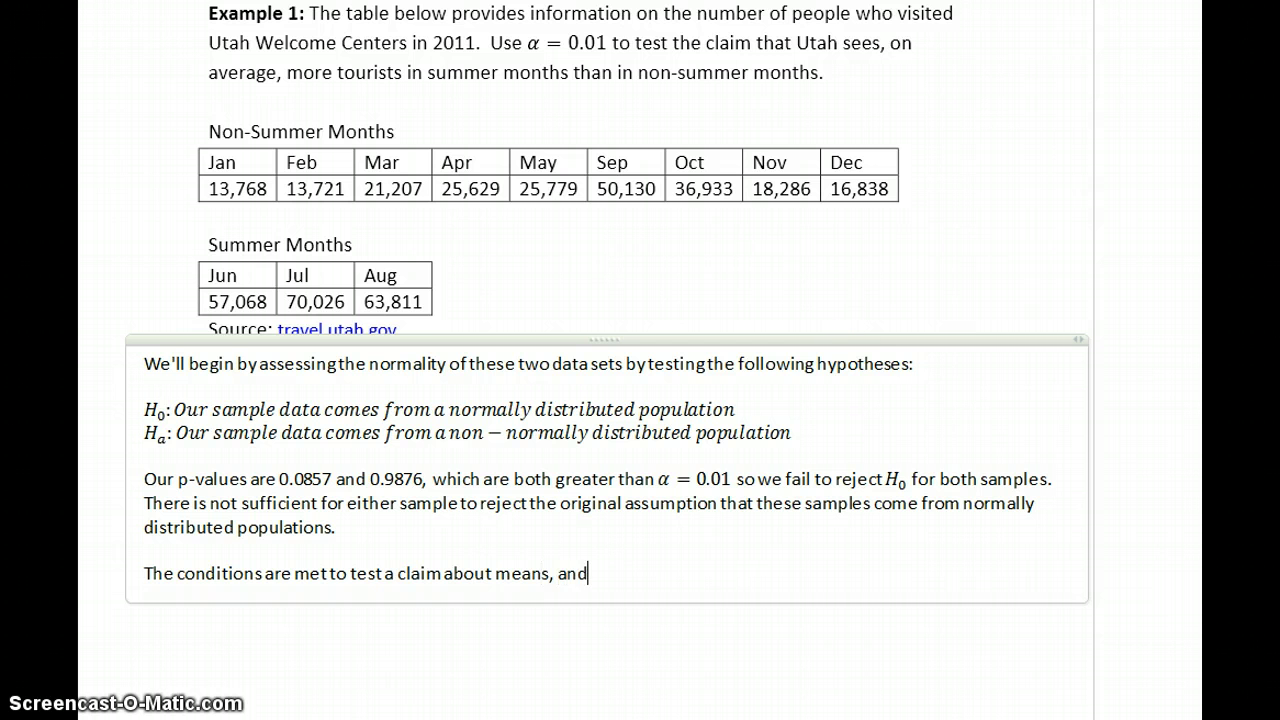
type(" we have indep")
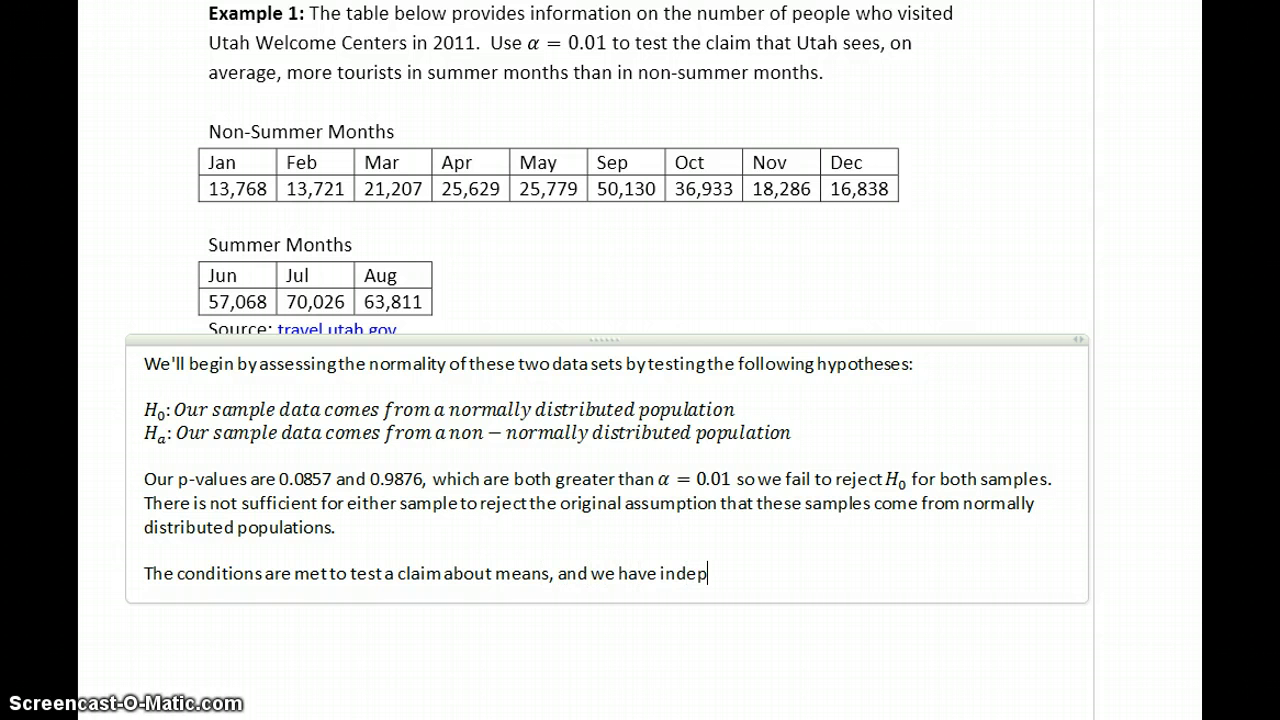
type("endent samples, ")
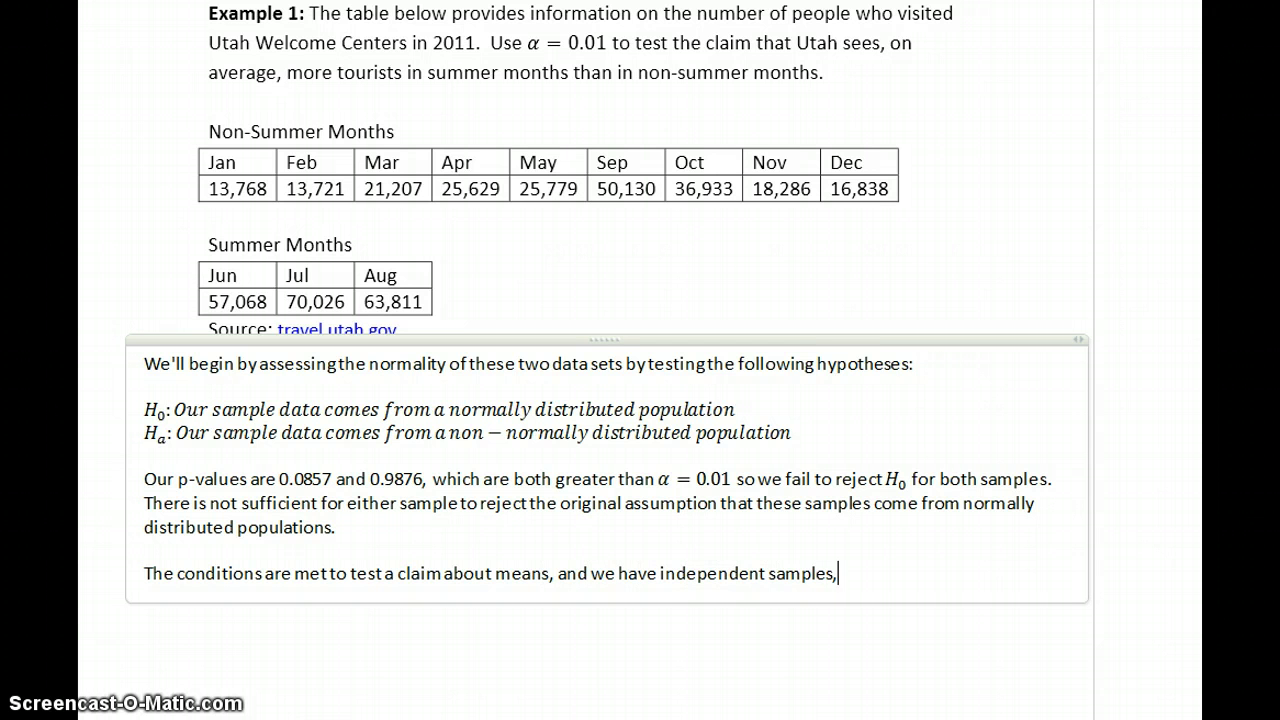
type("so we'll use the ")
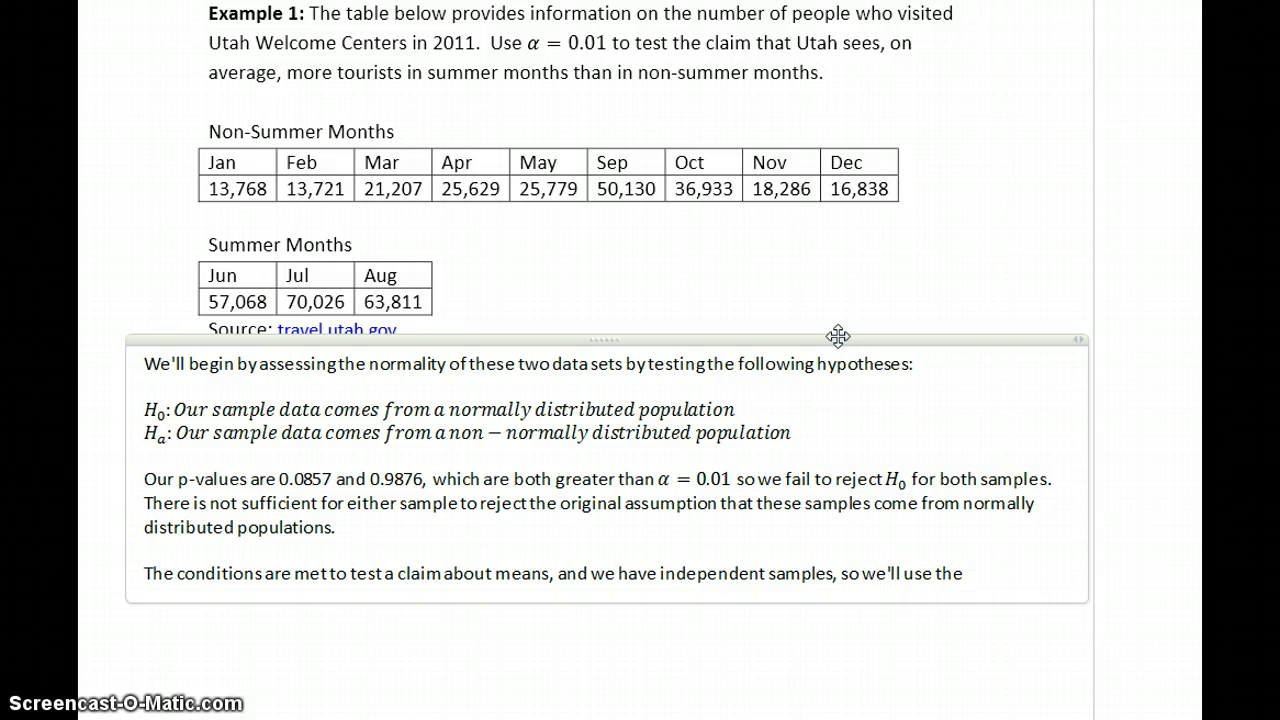
type("2-Sample T-")
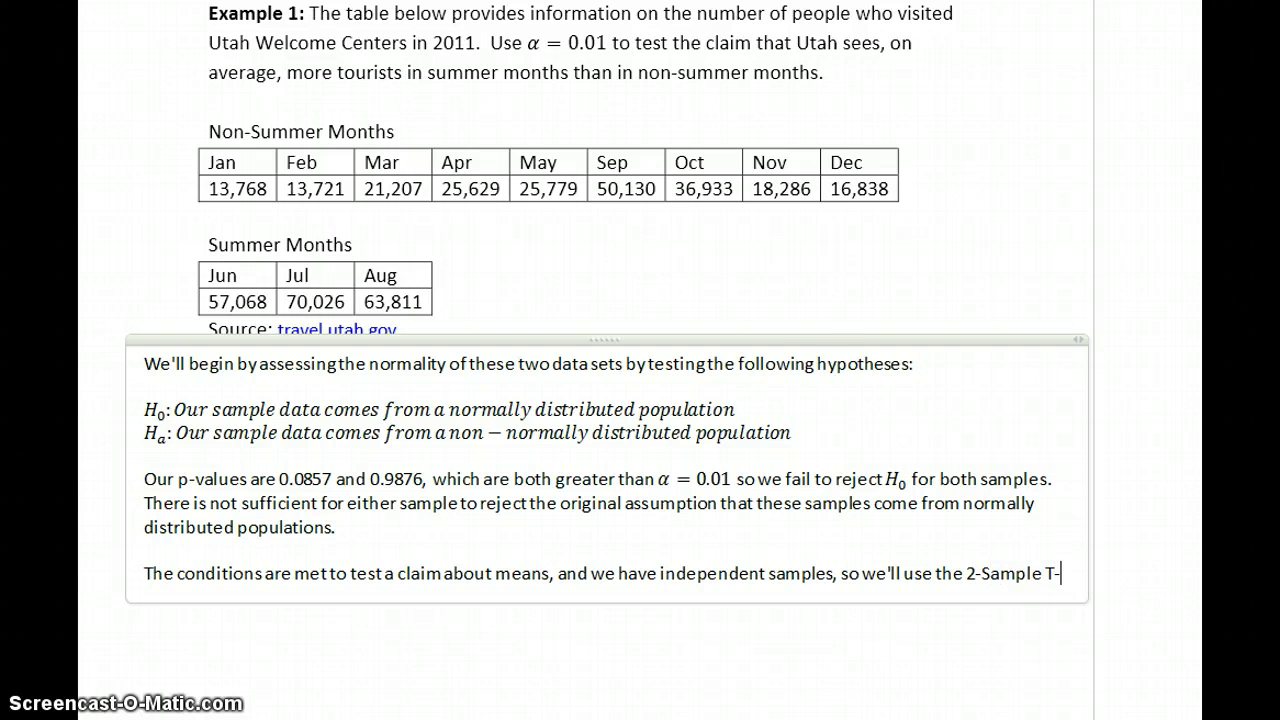
type("Test to t")
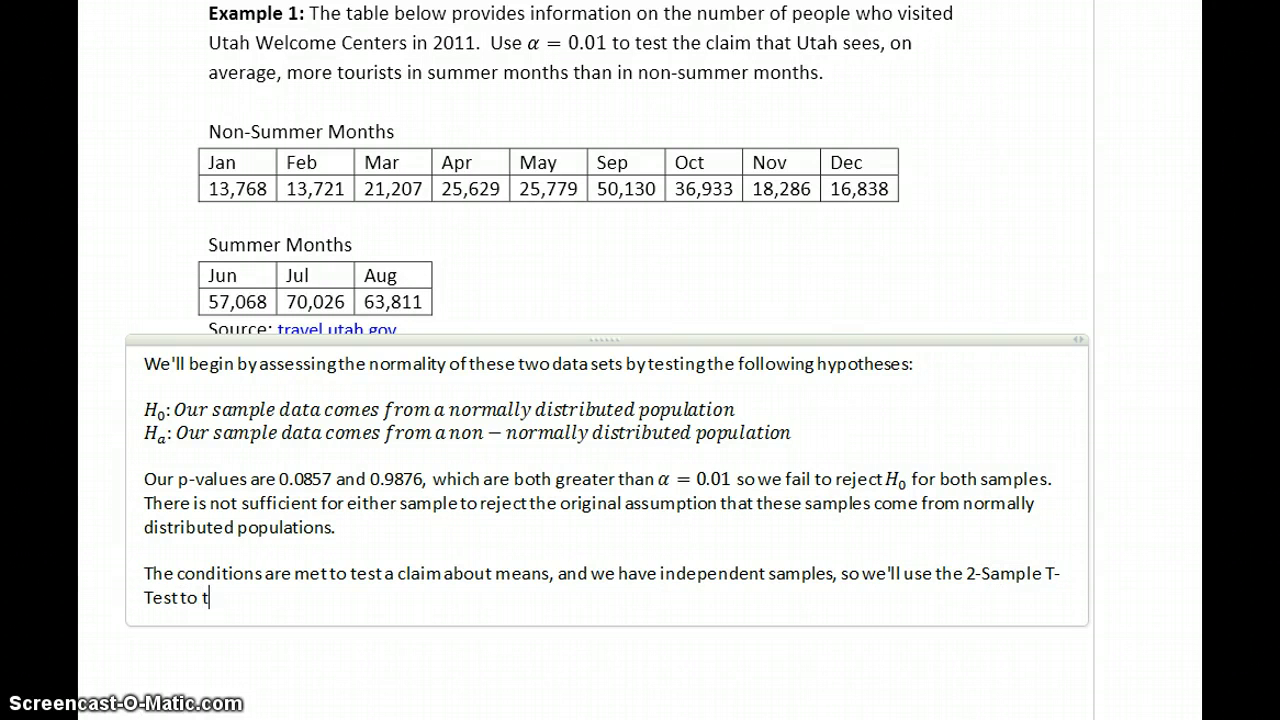
type("est the")
key("BackSpace")
key("BackSpace")
key("BackSpace")
key("BackSpace")
key("BackSpace")
key("BackSpace")
key("BackSpace")
key("BackSpace")
type("to test our c")
key("BackSpace")
key("BackSpace")
key("BackSpace")
key("BackSpace")
key("BackSpace")
type("the claim.")
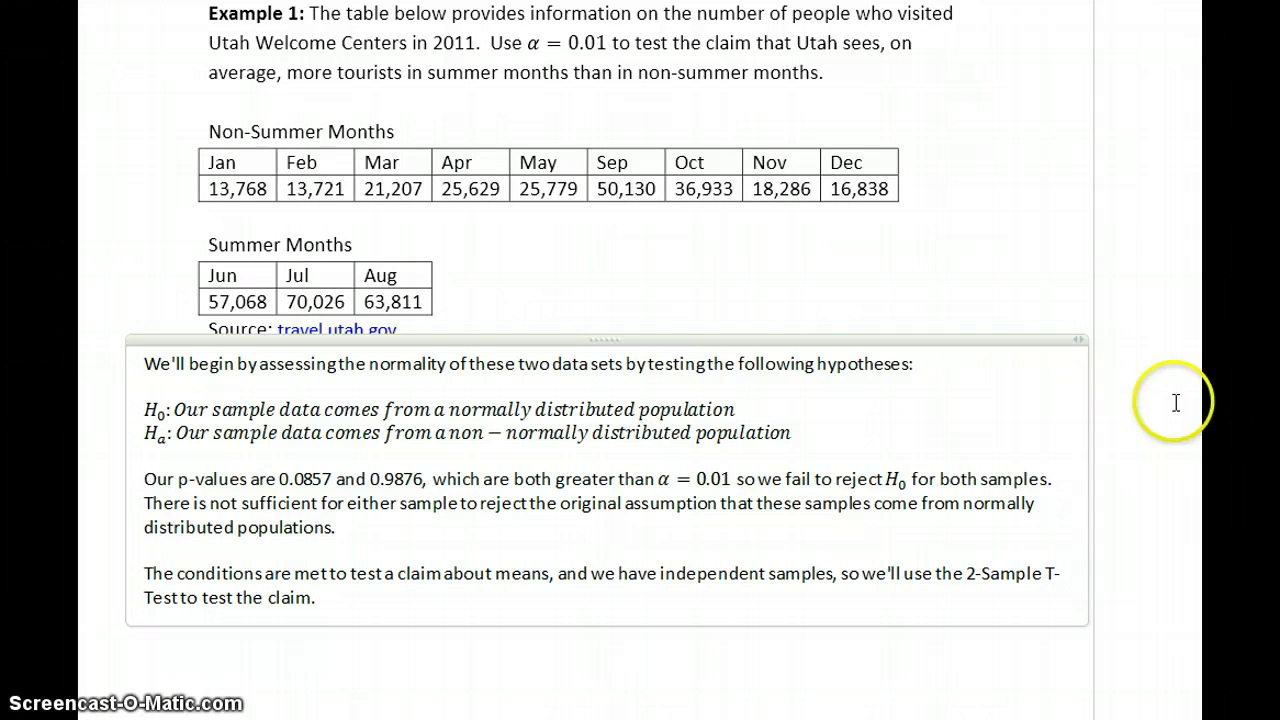
scroll(640, 360, "down", 4)
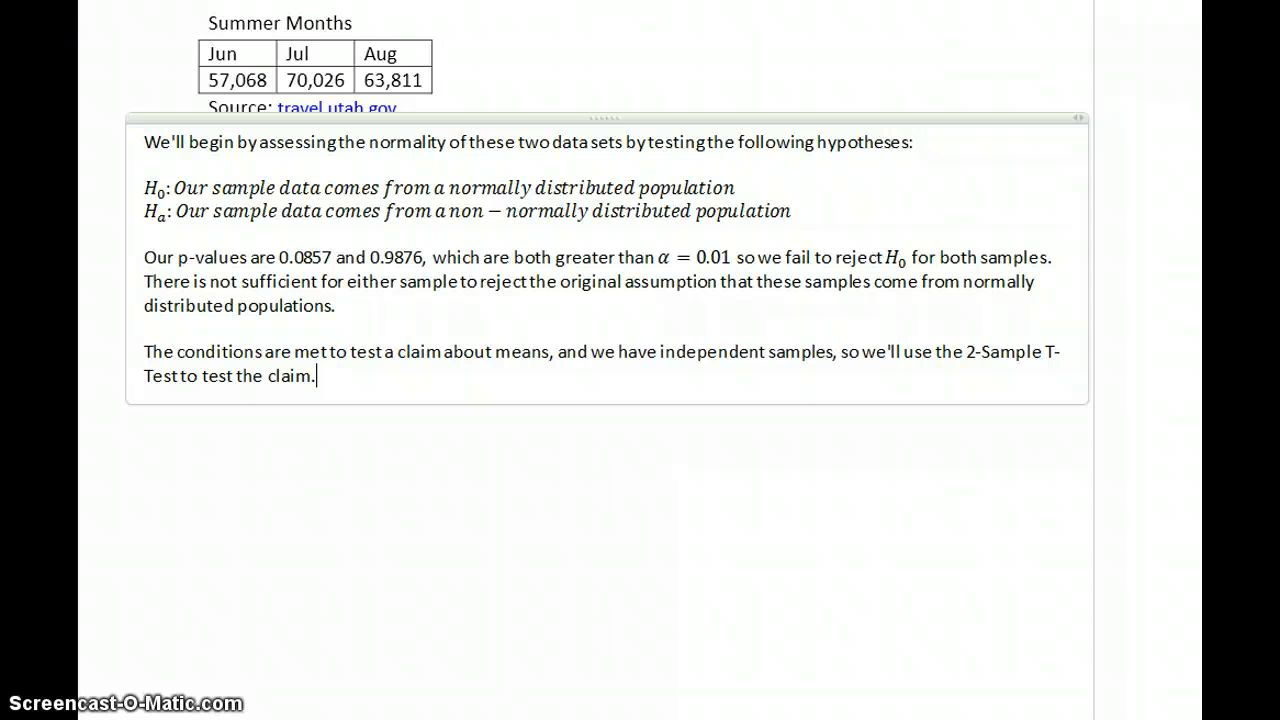
type("t, though, we'")
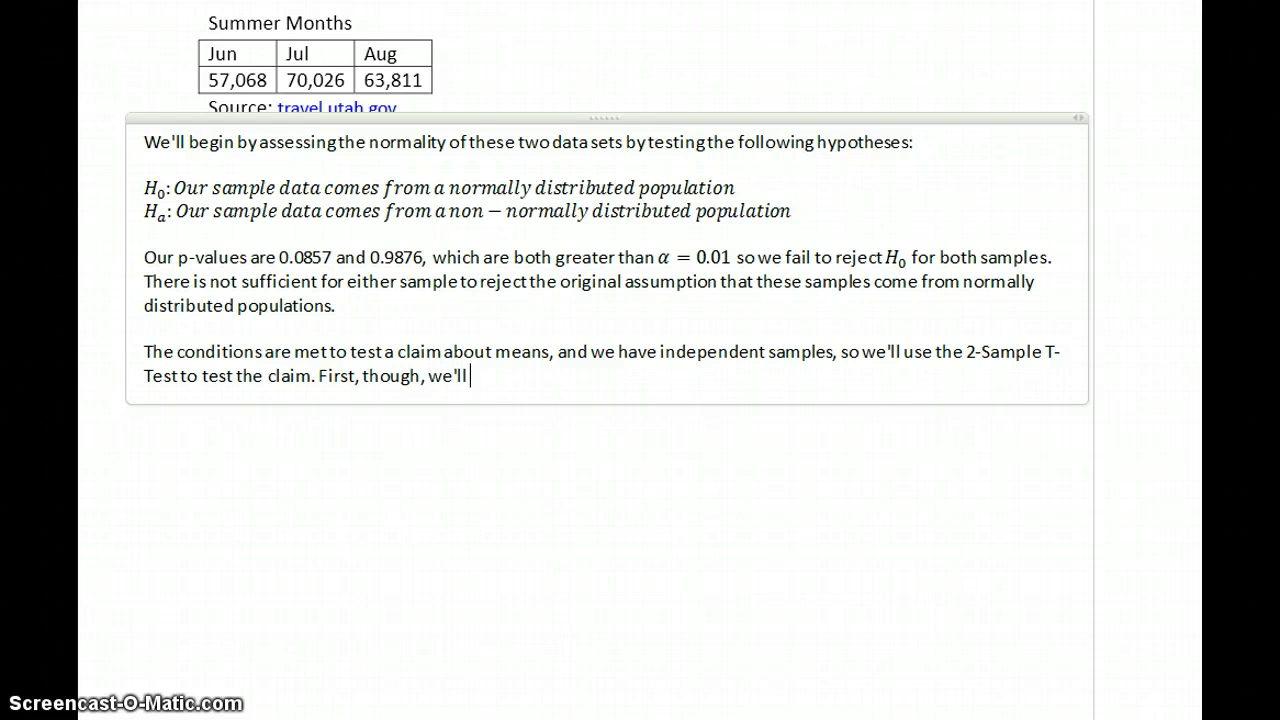
type("ll test to see if the conditions are met to run a Pooled T-test.")
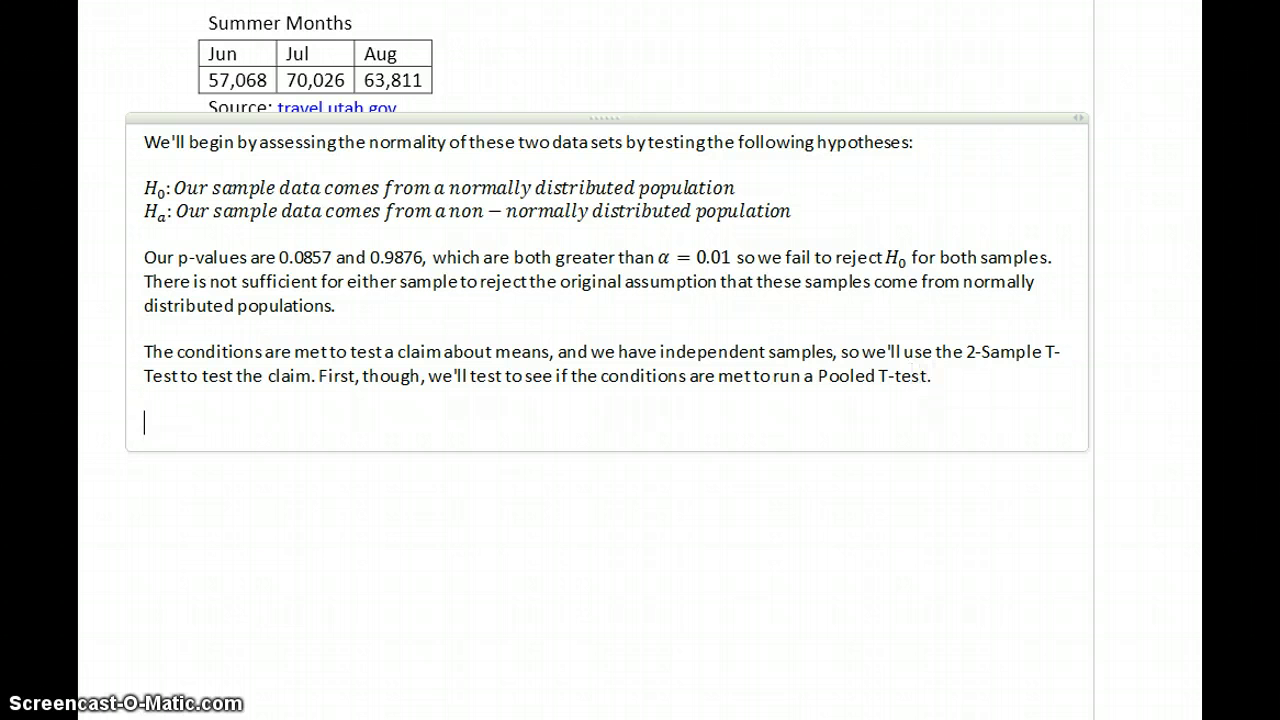
Type the F-test null hypothesis H0: σ1²/σ2² = 1 as an equation.
key("alt+equal")
type("H_0:")
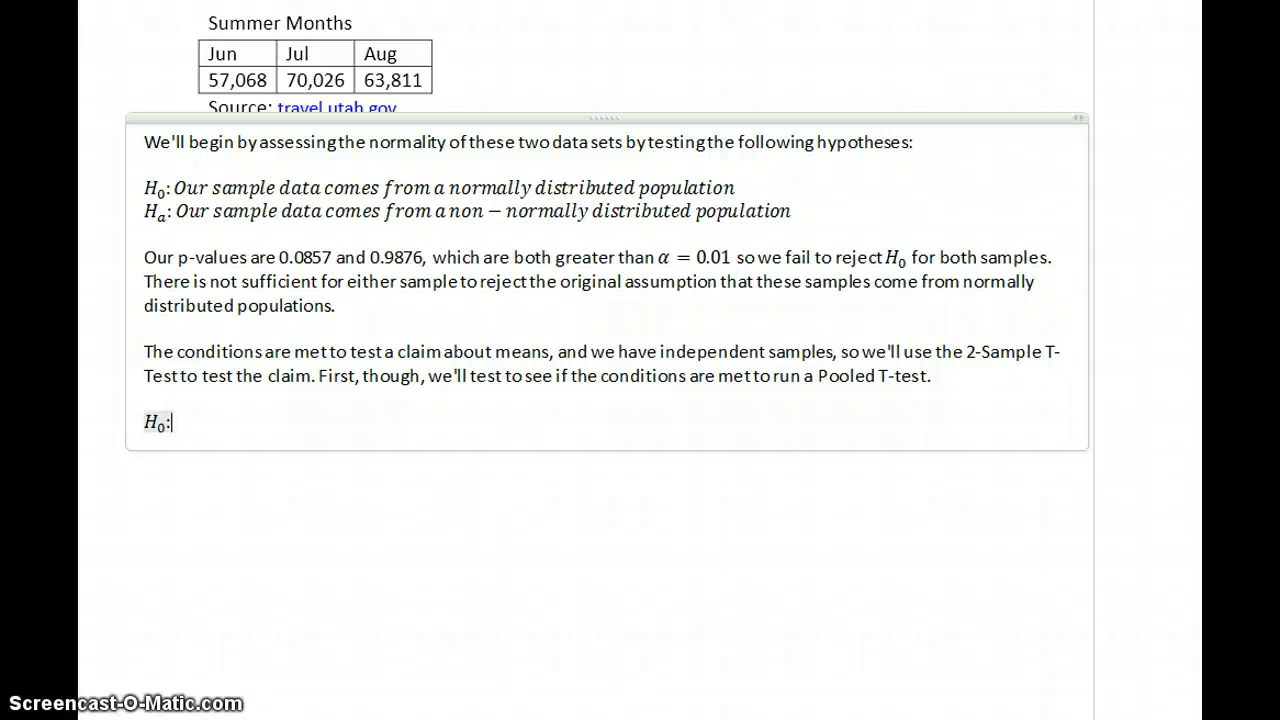
type("\\sigma 6")
key("BackSpace")
type("^2_")
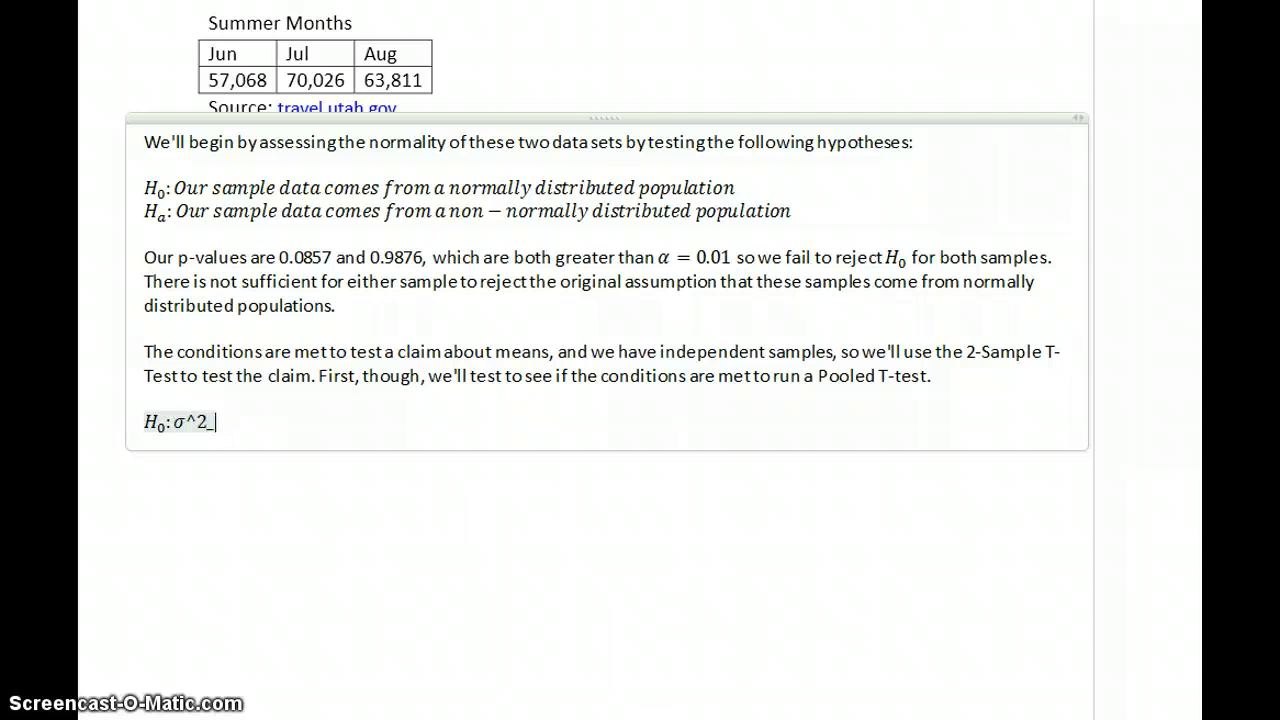
type("1/\\sigma")
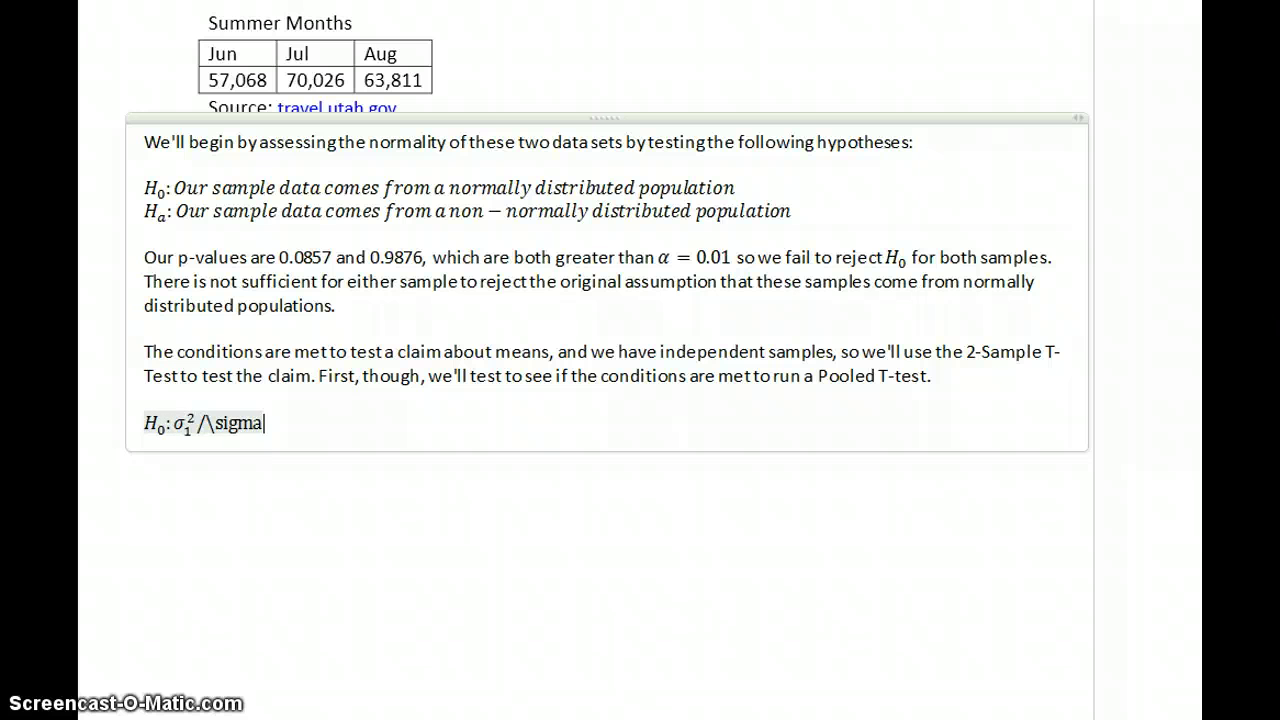
type("^2_2 ")
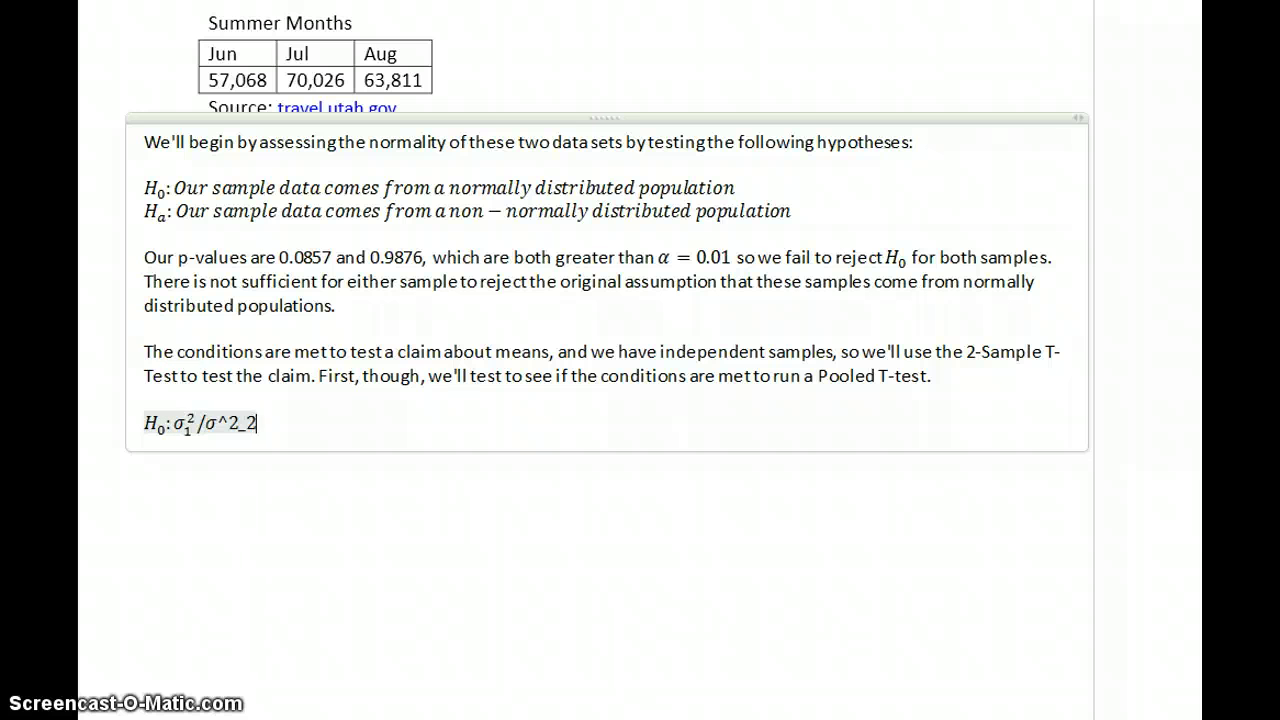
type("=1")
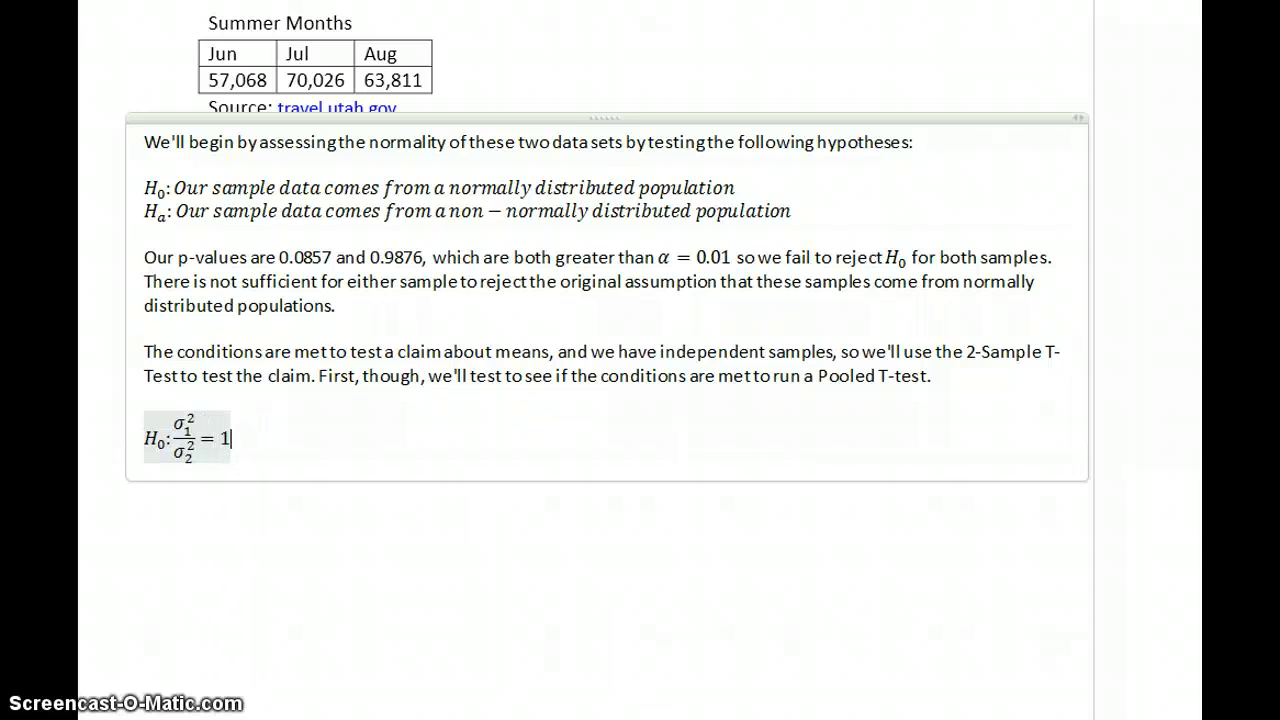
key("Return")
Type the alternative hypothesis Ha: σ1²/σ2² ≠ 1, correcting the mistyped denominator.
type("H_a:")
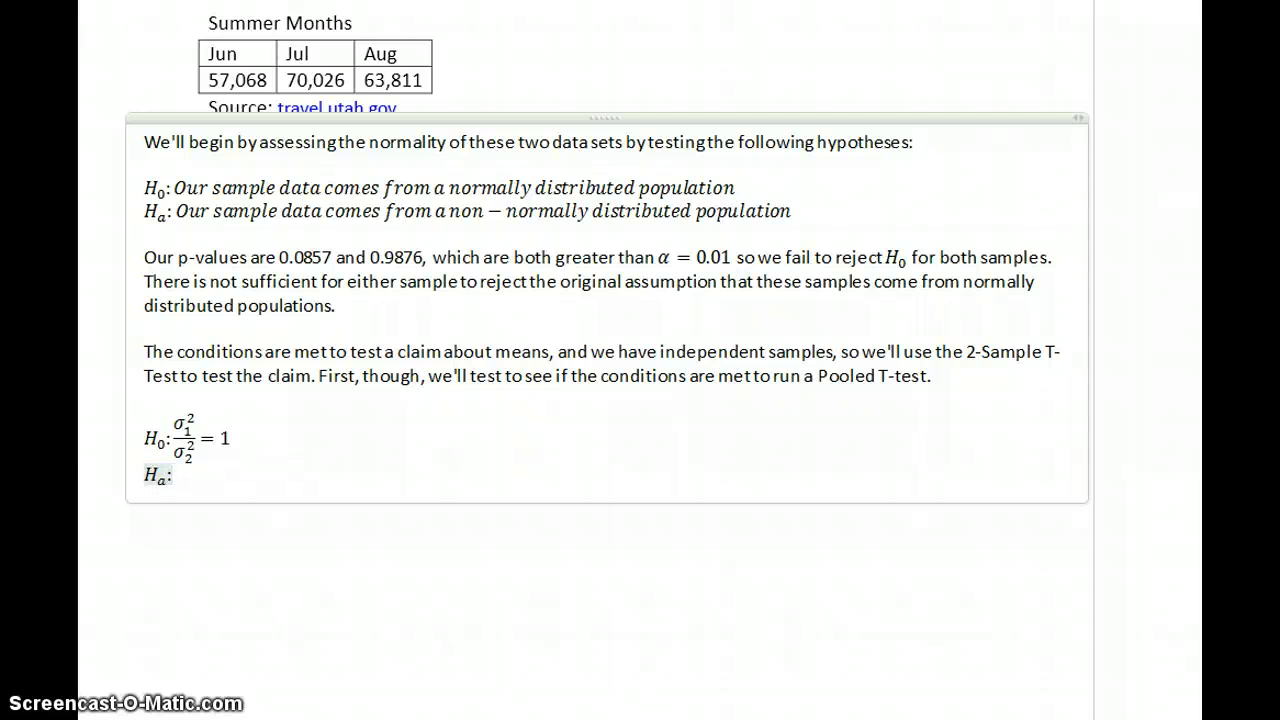
type("\\sigma^2")
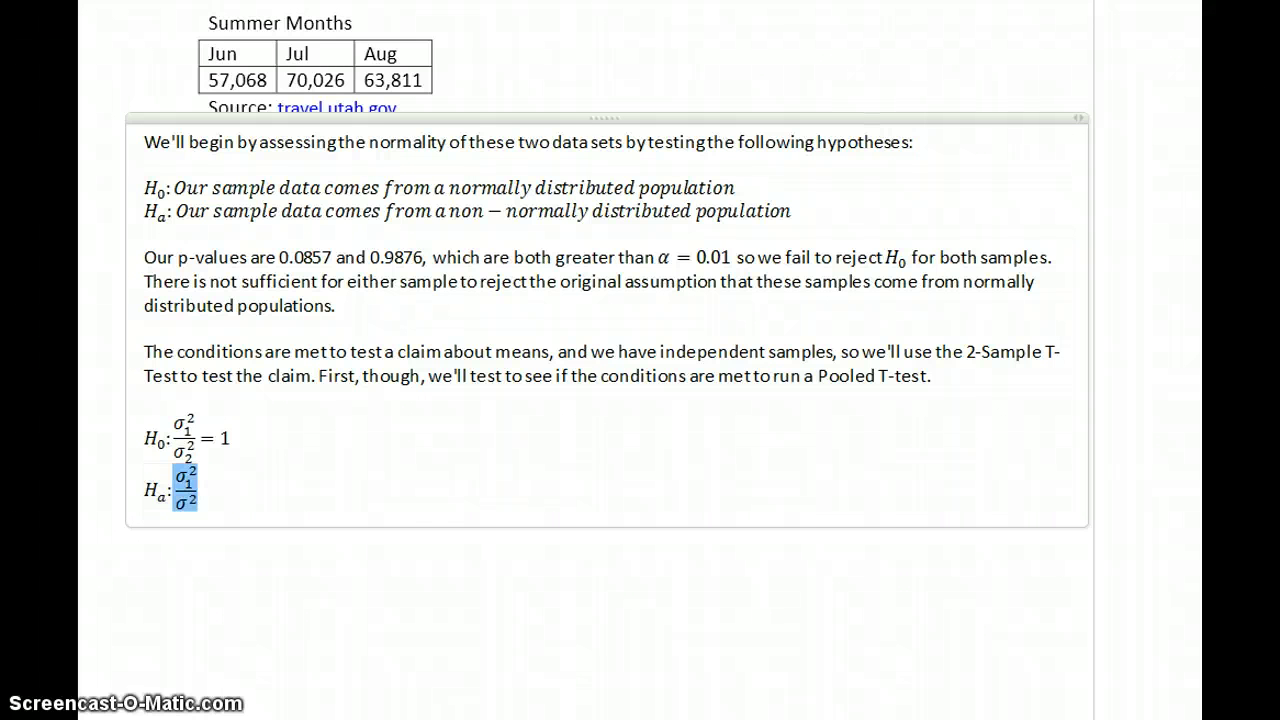
left_click(176, 478)
key("End")
key("BackSpace")
key("BackSpace")
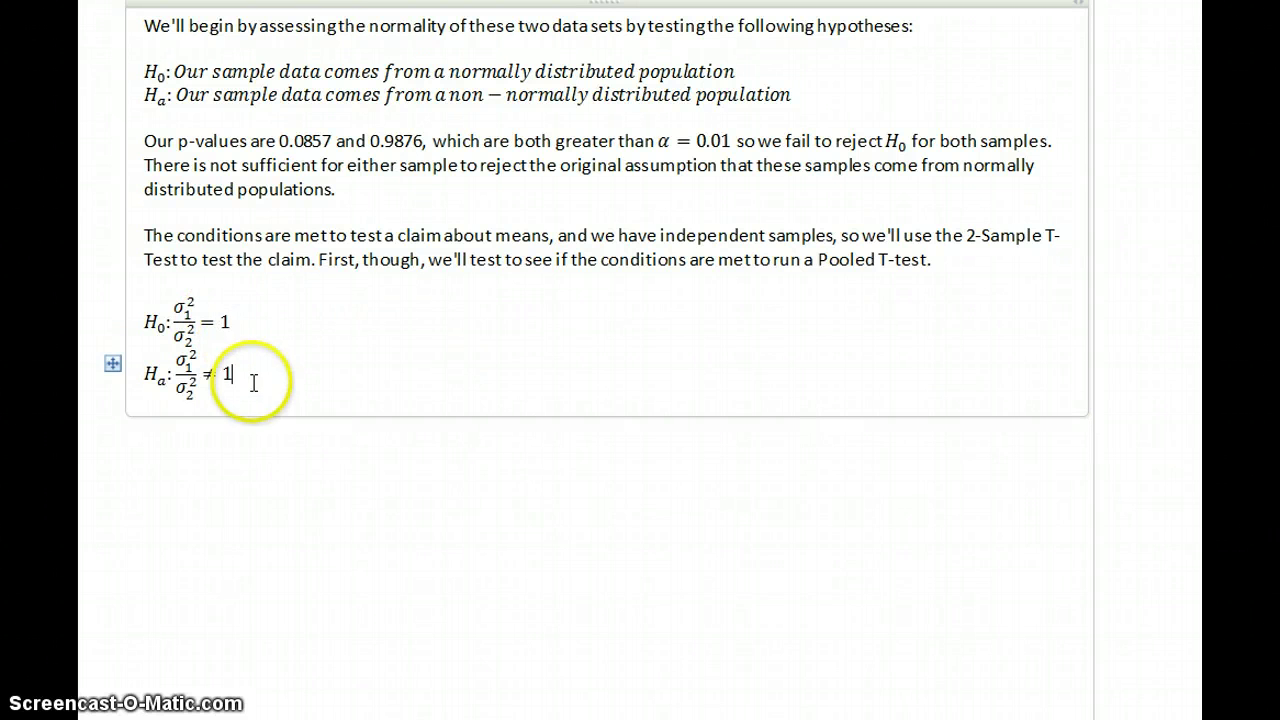
left_click(254, 383)
Run the two-sample variance test with data, Sample 1 var1 and Sample 2 var2.
key("alt+Tab")
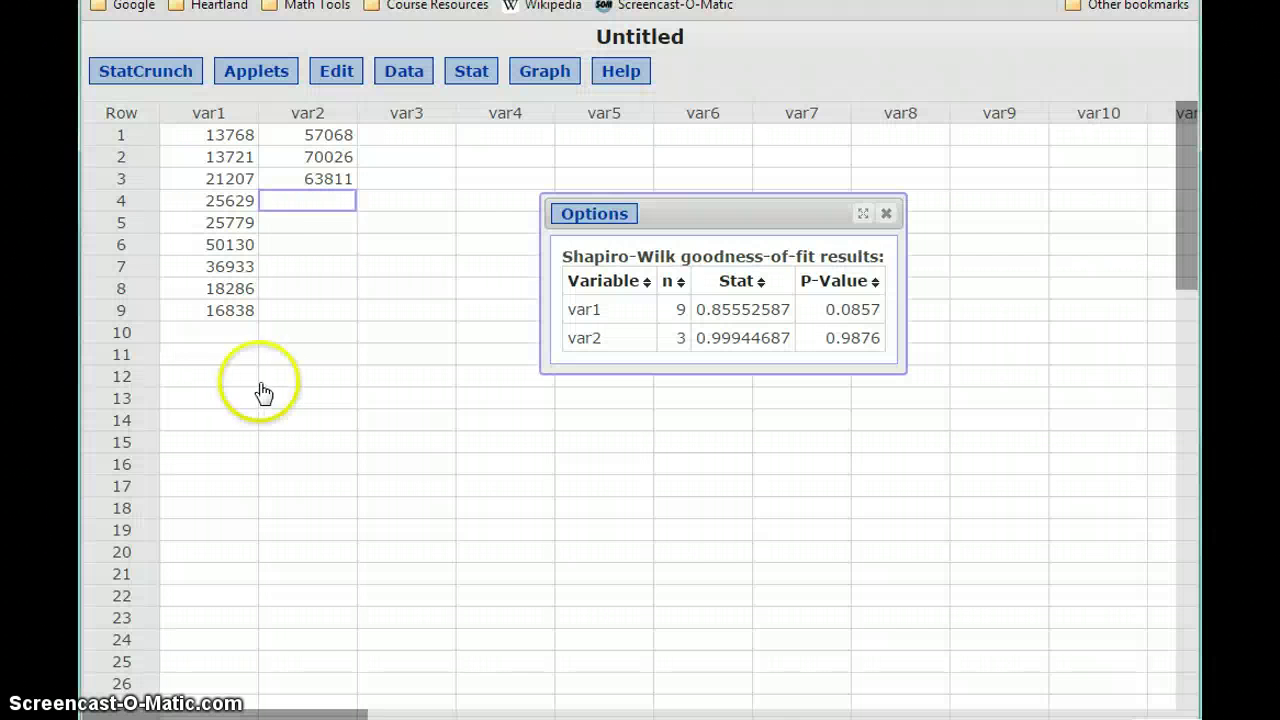
left_click(472, 78)
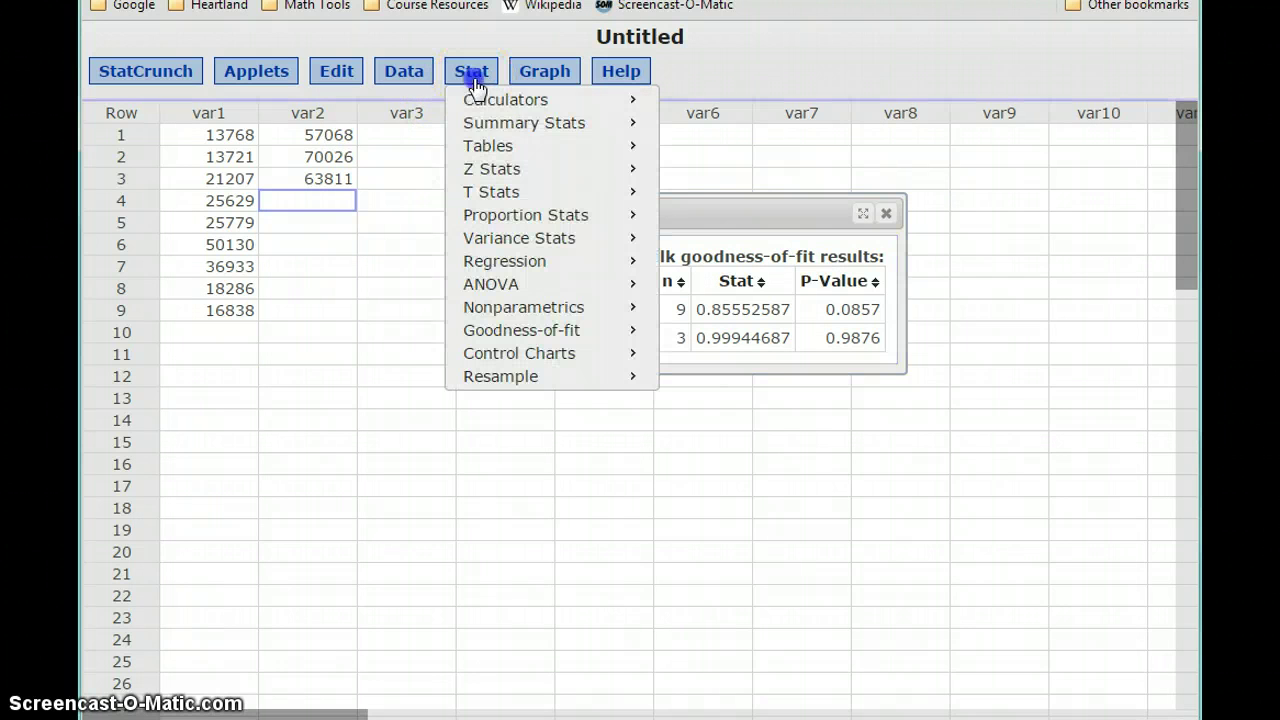
mouse_move(554, 241)
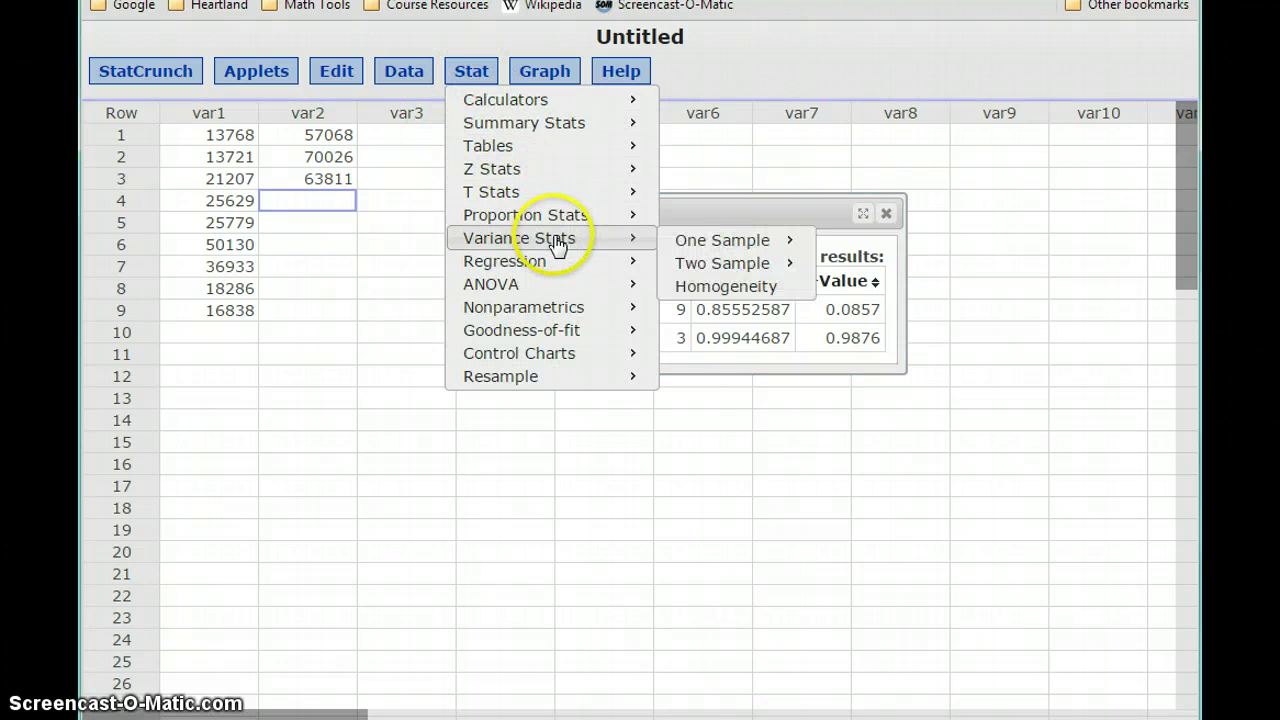
mouse_move(755, 273)
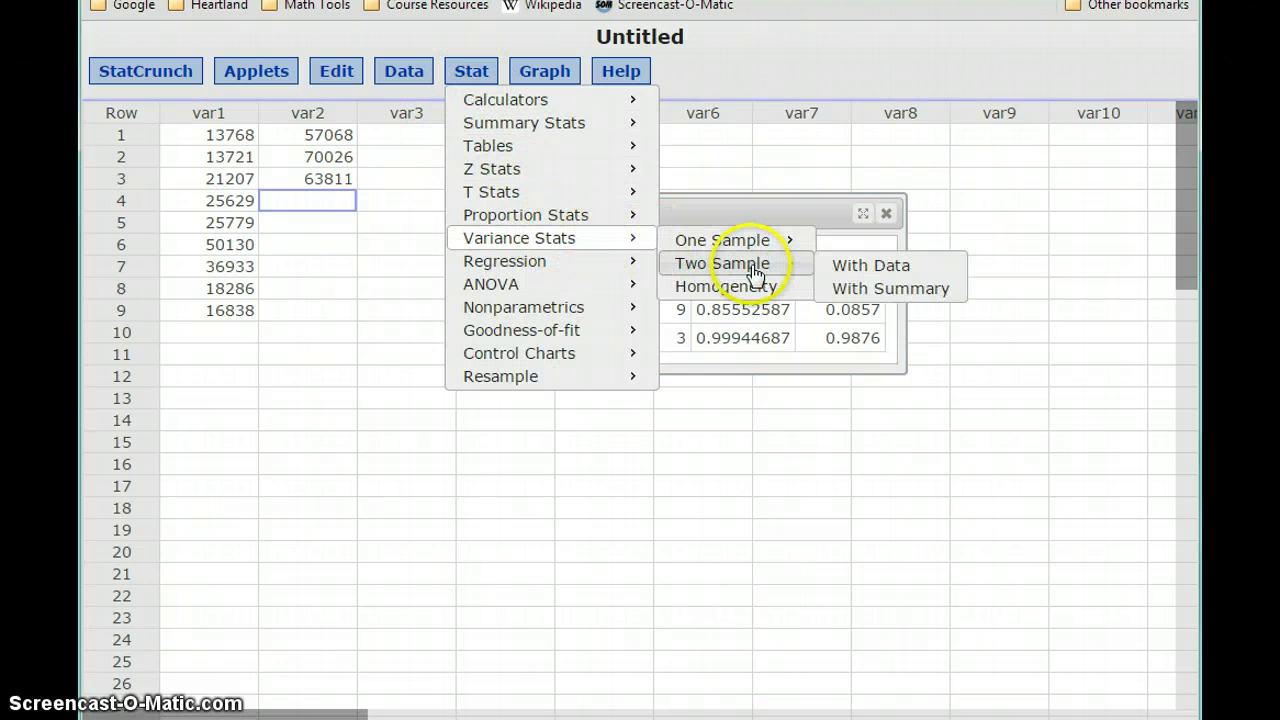
left_click(860, 269)
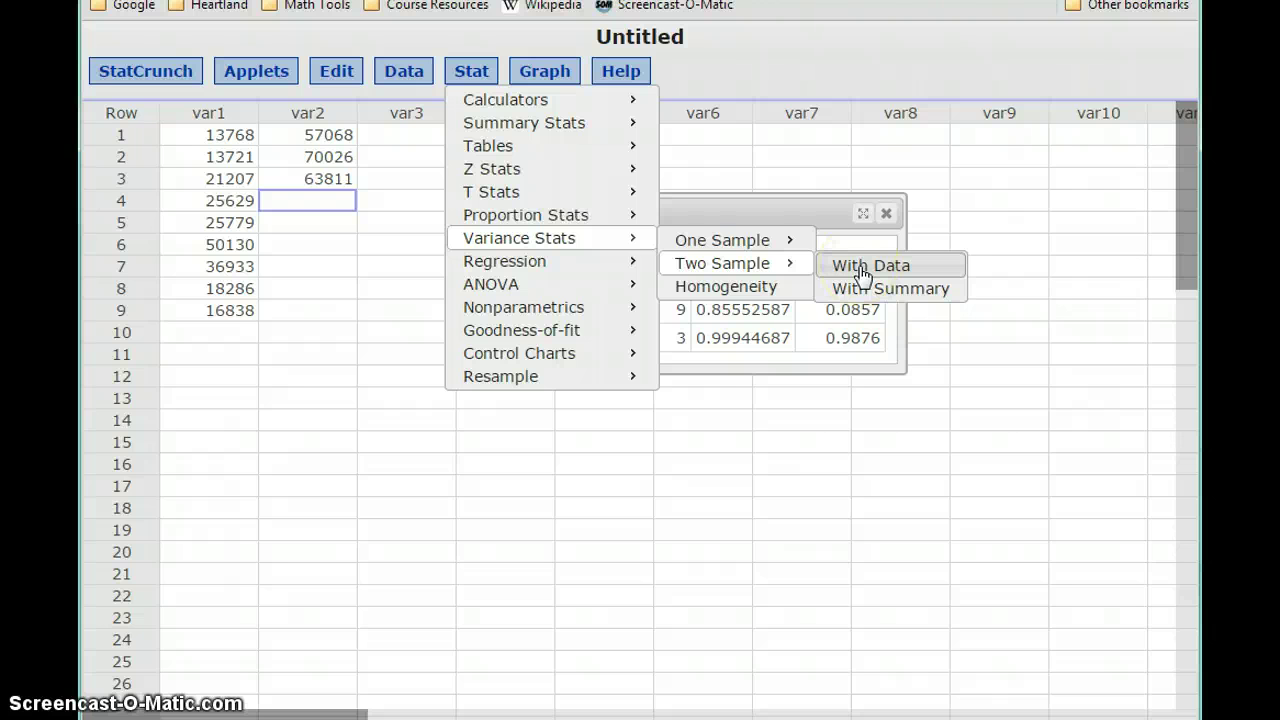
left_click(862, 268)
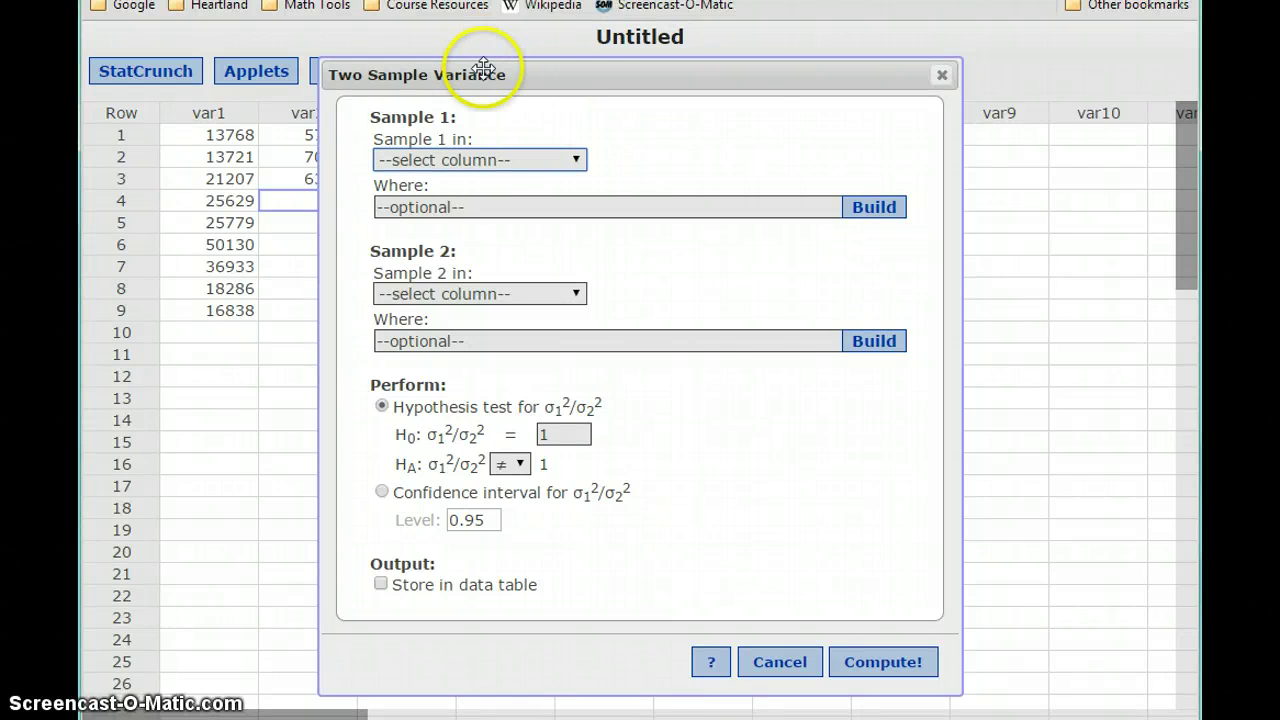
left_click_drag(499, 73, 563, 43)
left_click(530, 127)
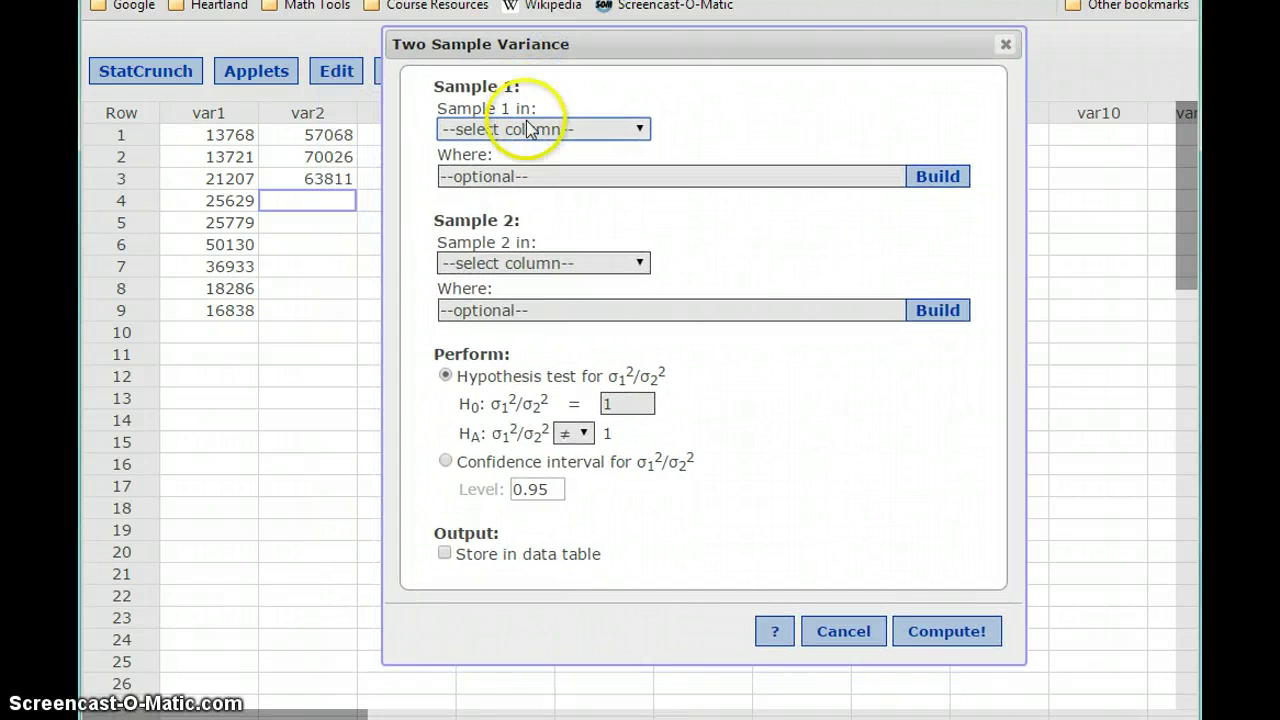
left_click(517, 187)
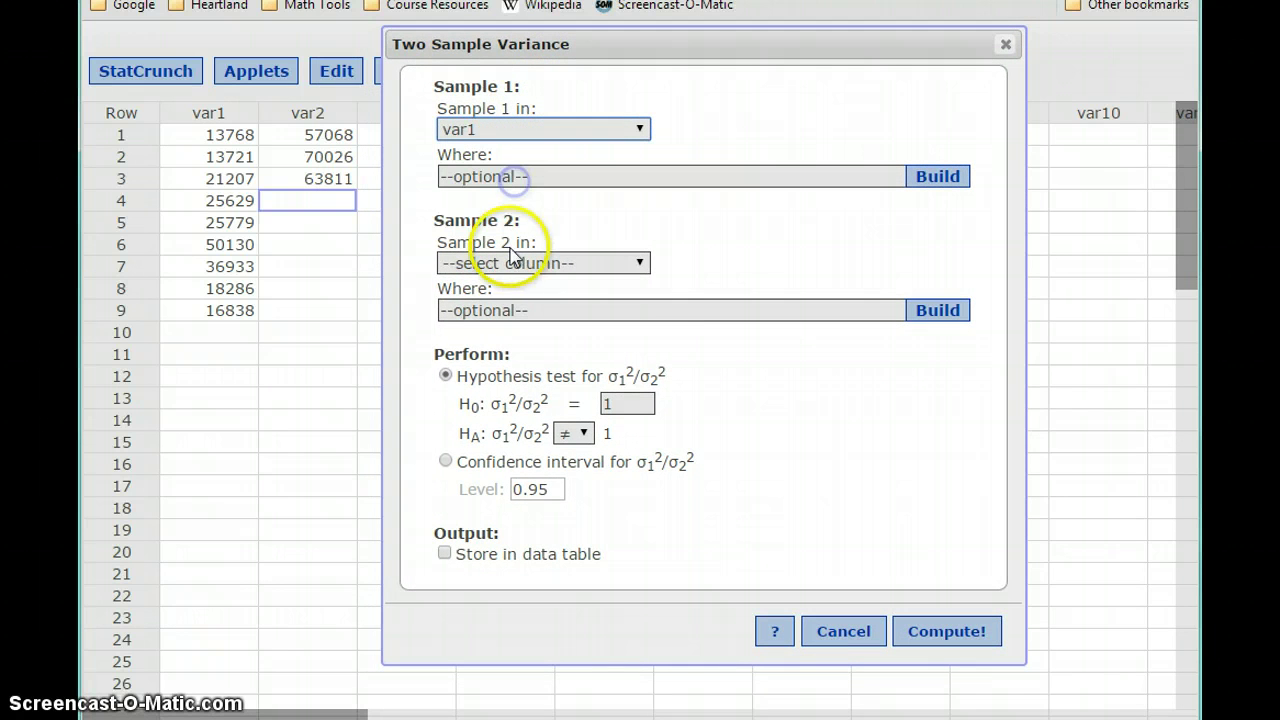
left_click(510, 264)
left_click(488, 350)
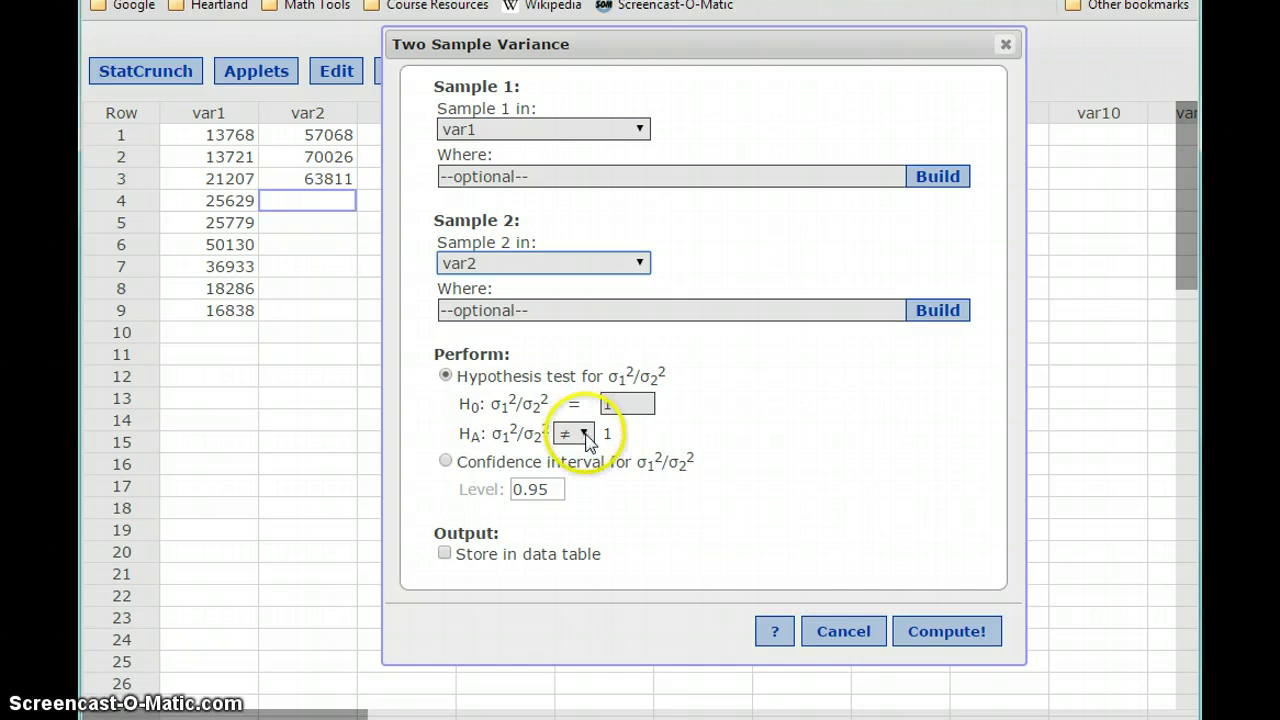
left_click(943, 632)
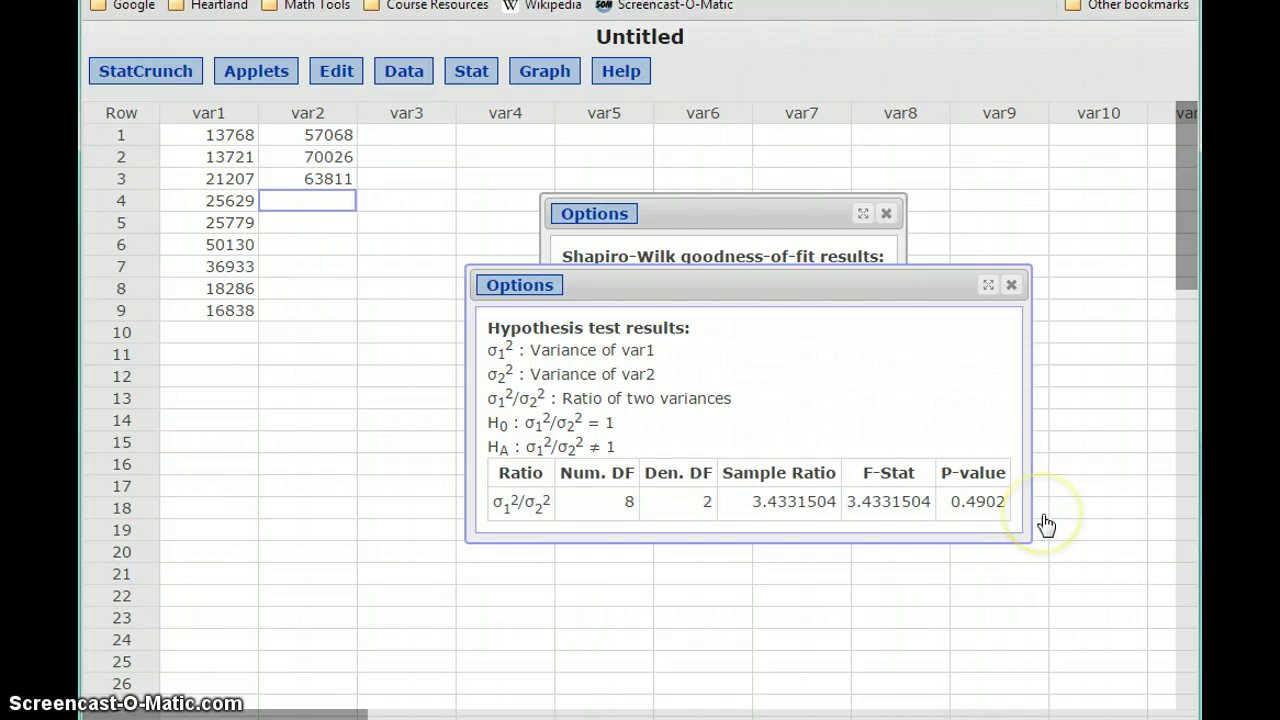
Start the conclusion: p-value 0.4902 > α = 0.01, so we fail to reject H0.
key("alt+Tab")
key("Return")
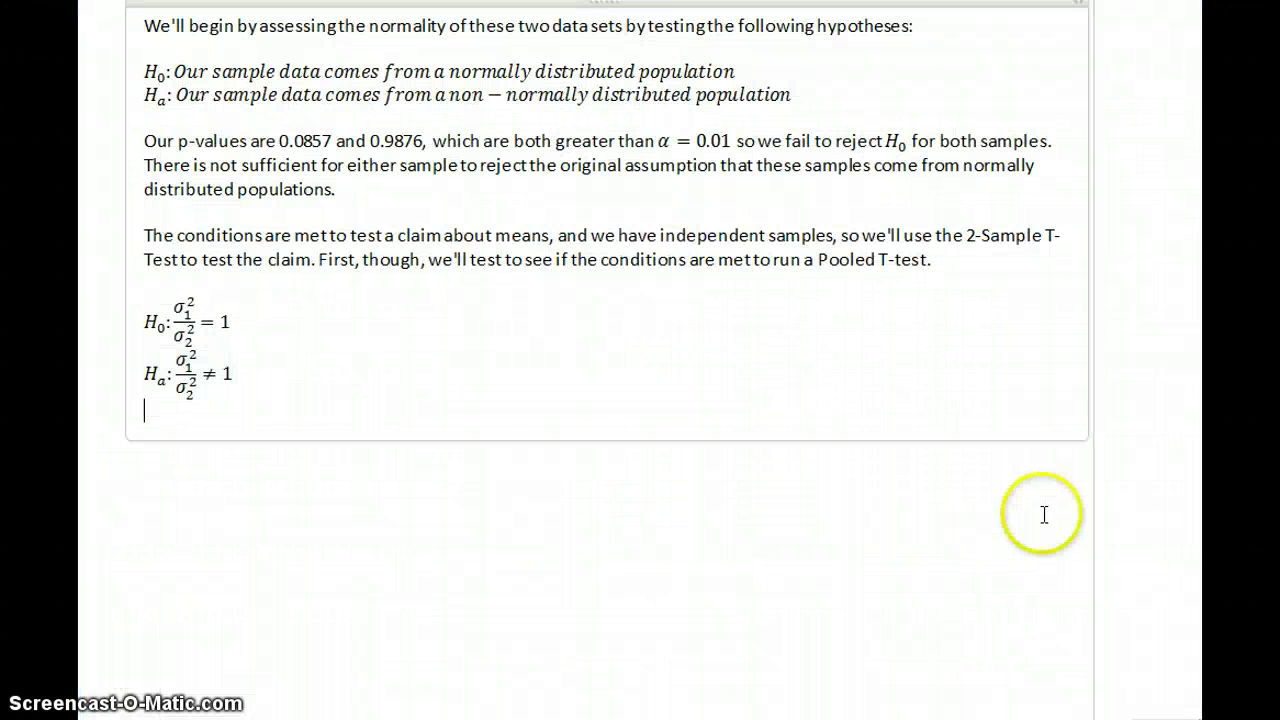
key("Return")
type("Our p-value is 0.0")
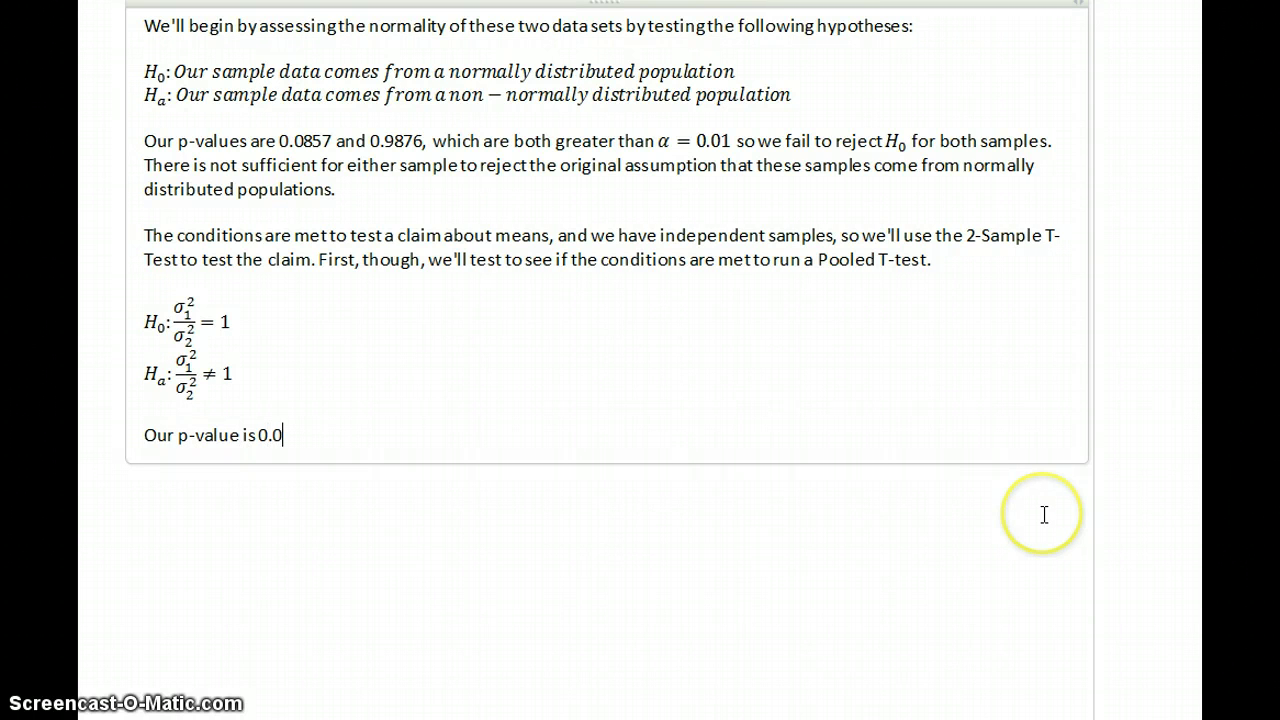
key("BackSpace")
key("BackSpace")
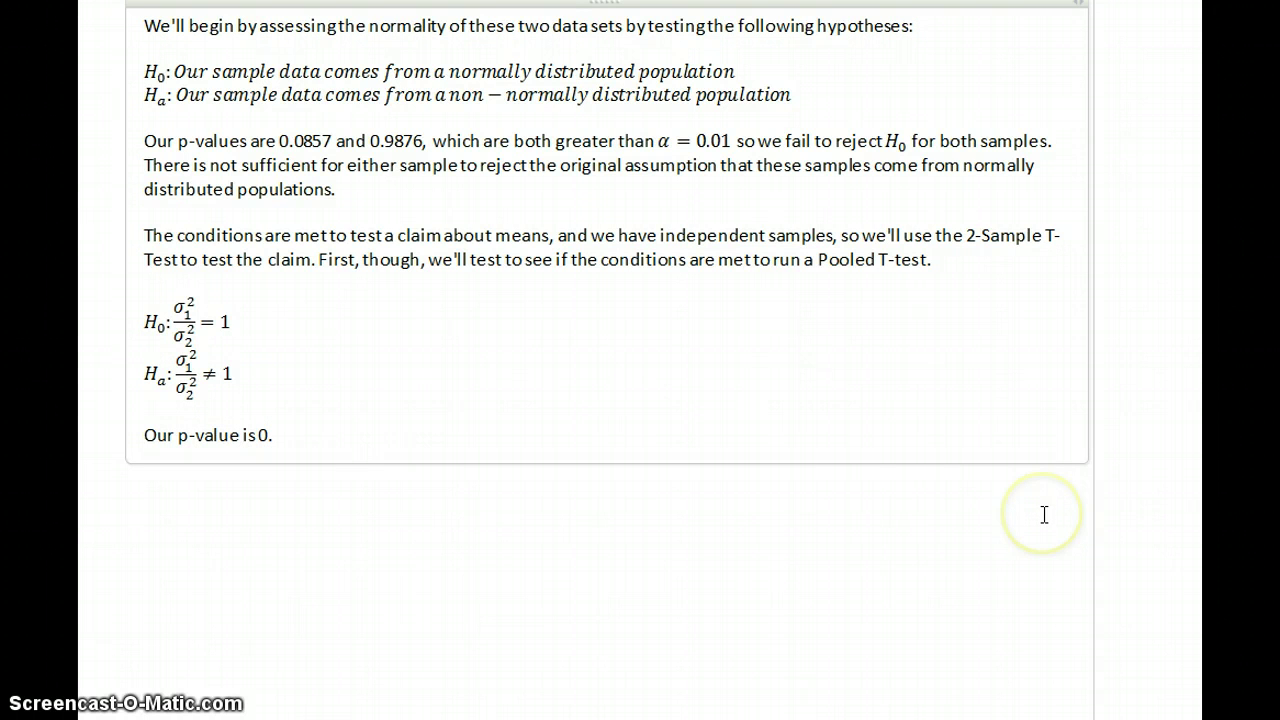
type("4902")
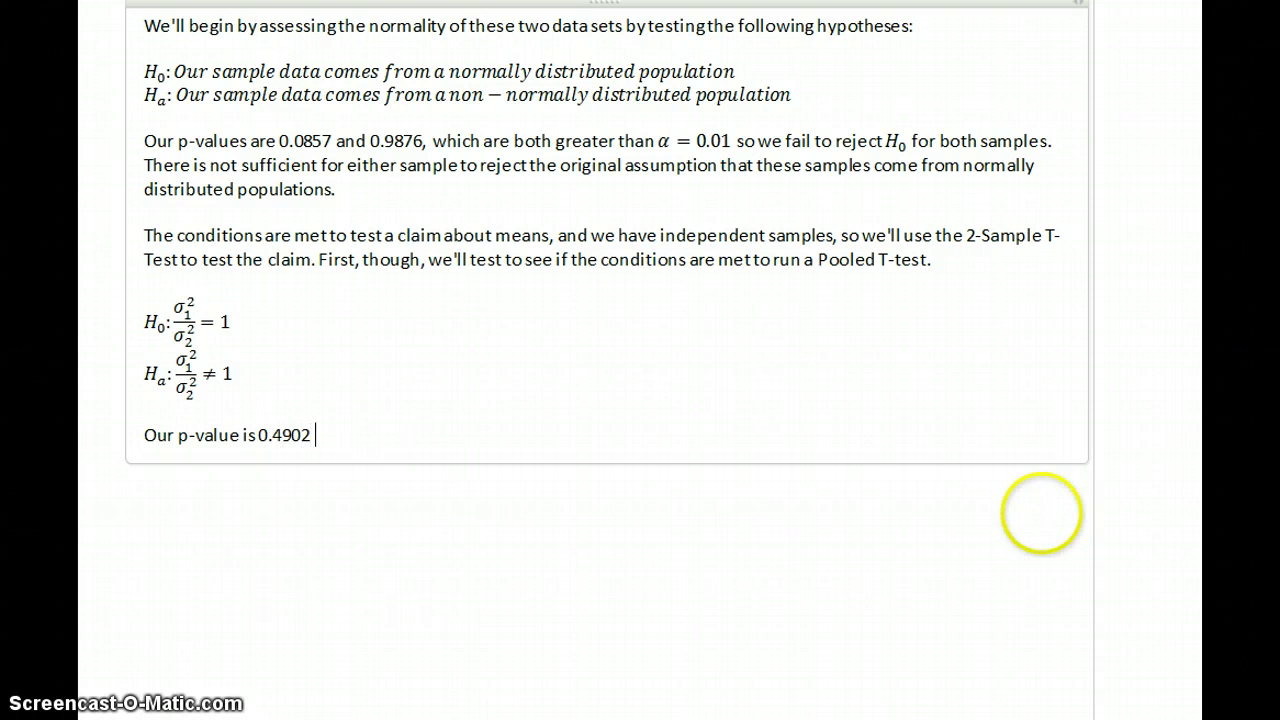
key("alt+equal")
type(">\\alph")
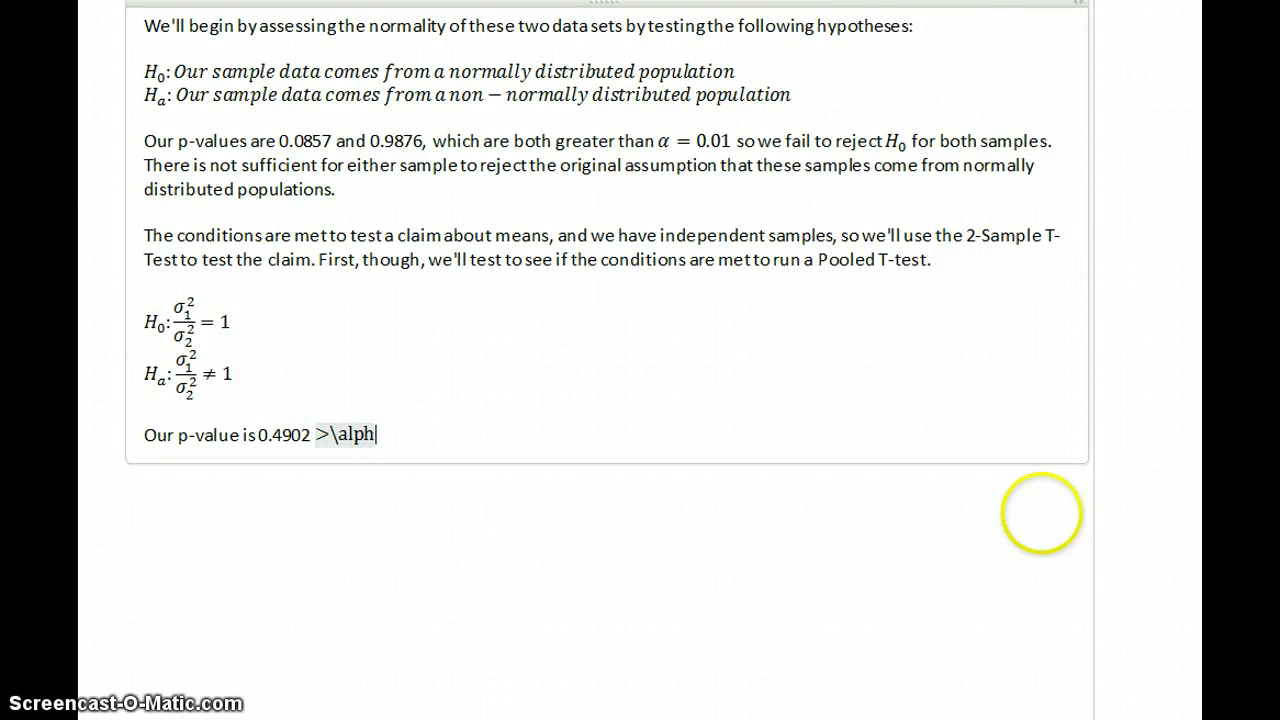
type("a =0.01")
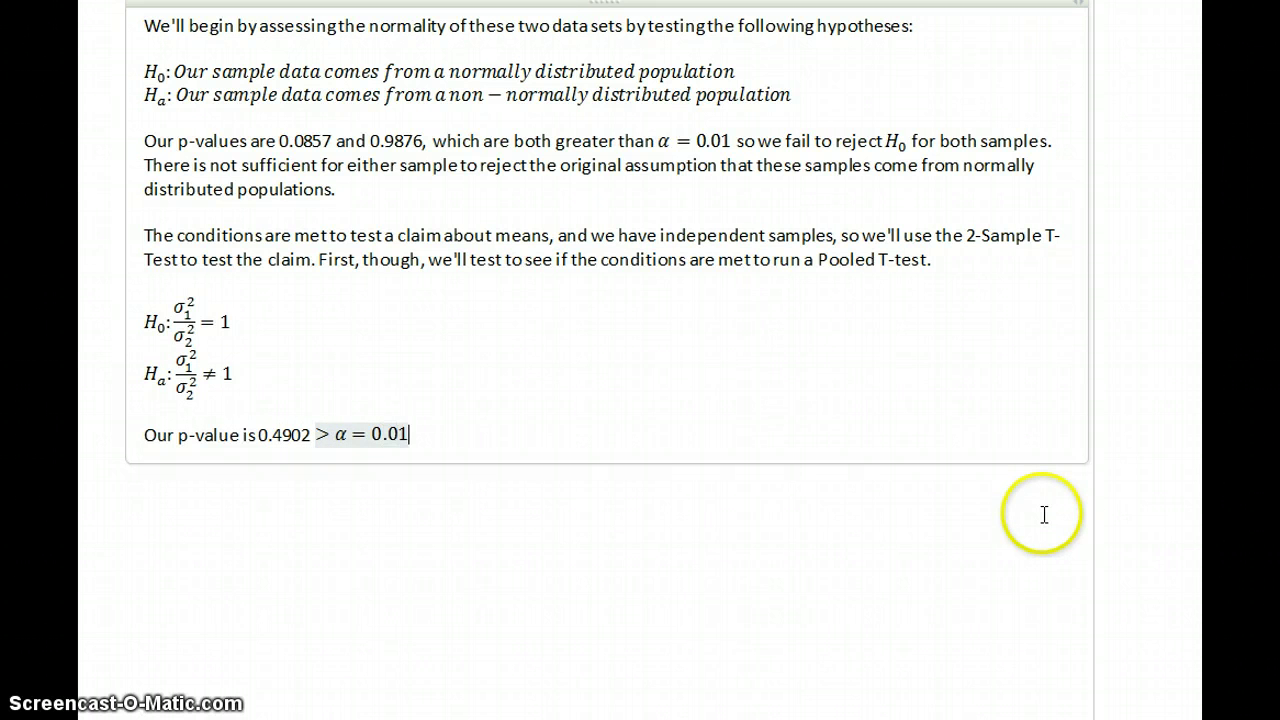
key("Right")
type("s")
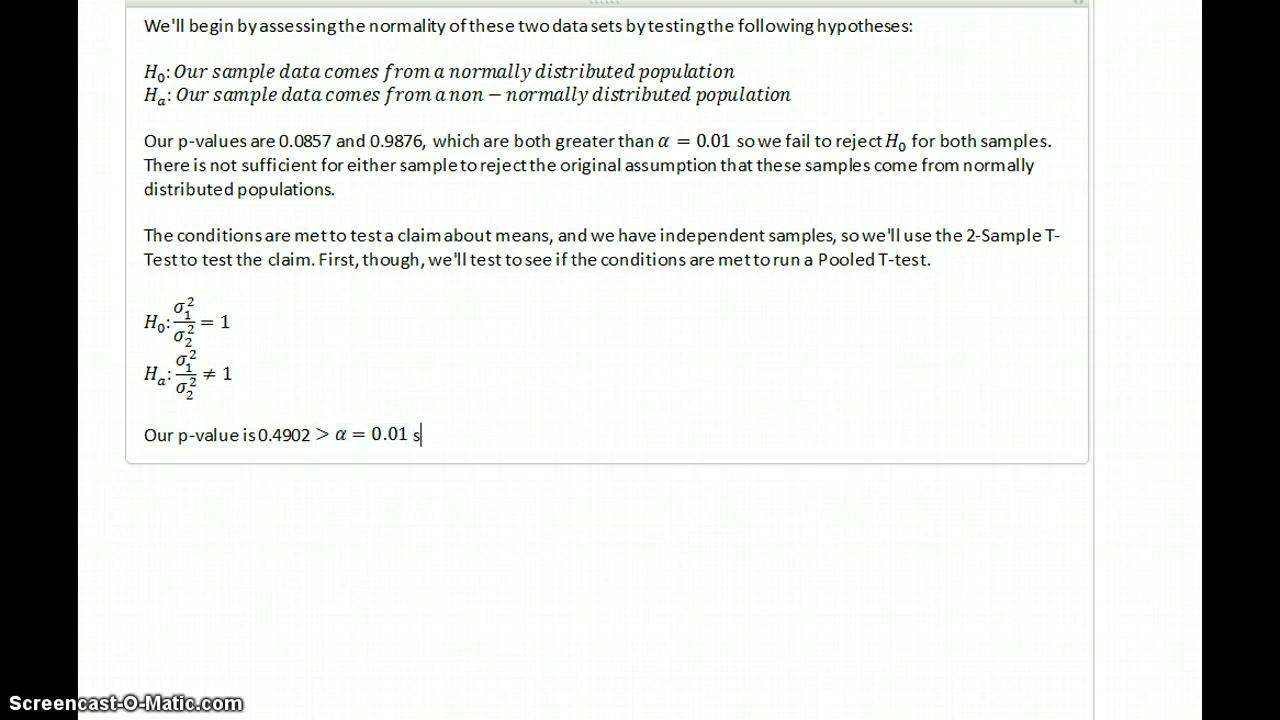
type("o we fail to reject the n")
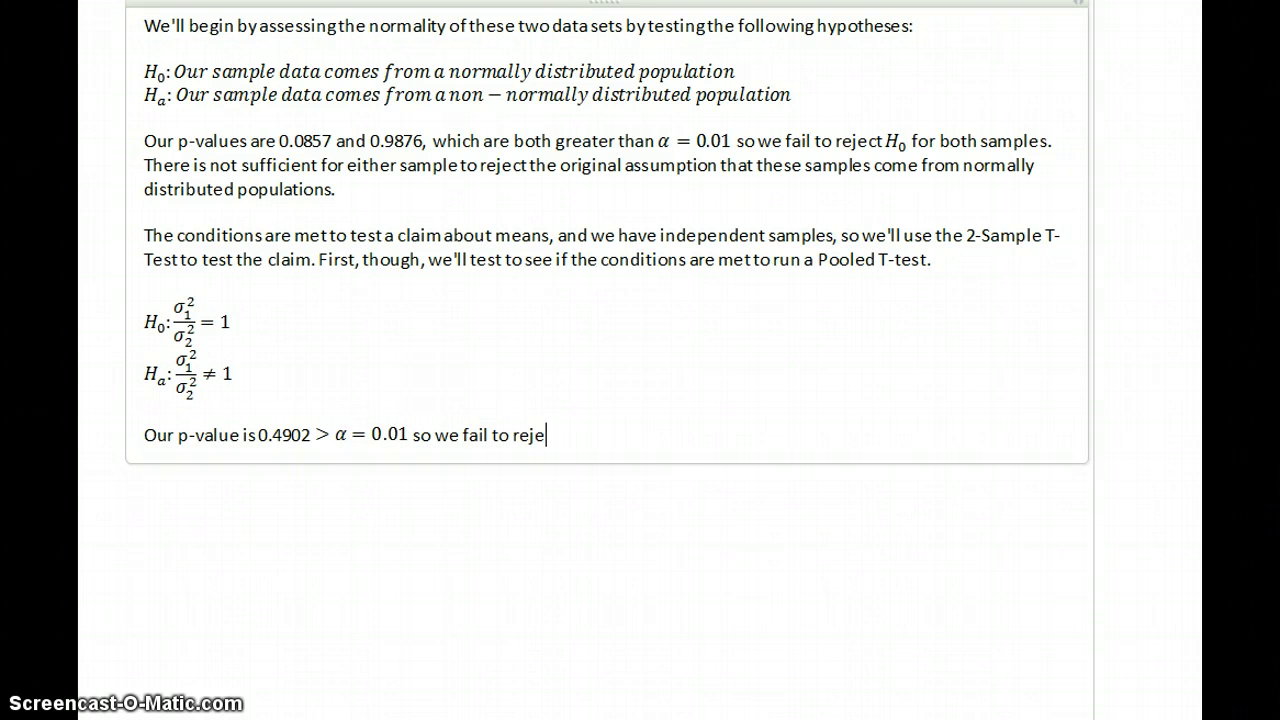
key("BackSpace")
key("BackSpace")
key("BackSpace")
key("BackSpace")
key("BackSpace")
key("BackSpace")
key("alt+equal")
type("H_0 and conclude that")
Add the equation σ1²/σ2² = 1, fixing the denominator and replacing ≠ with =.
key("alt+equal")
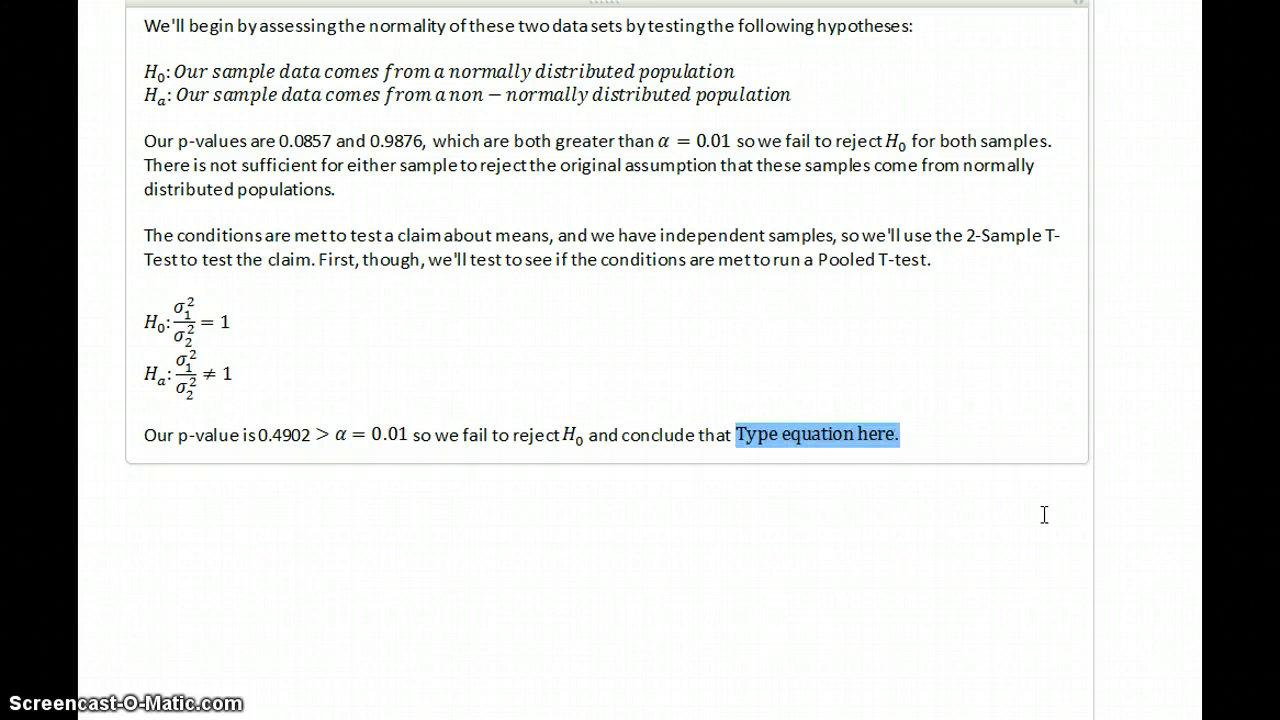
type("\\sigma ^2")
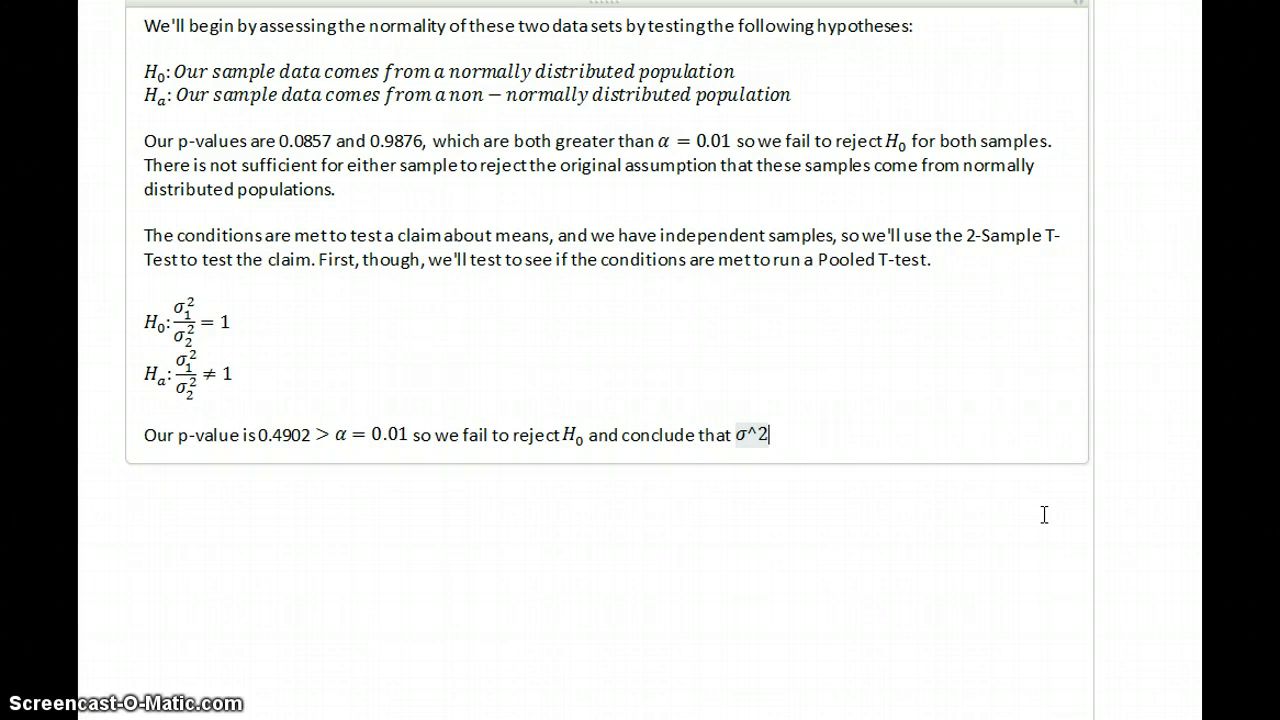
type("_1/\\sigma ^2/")
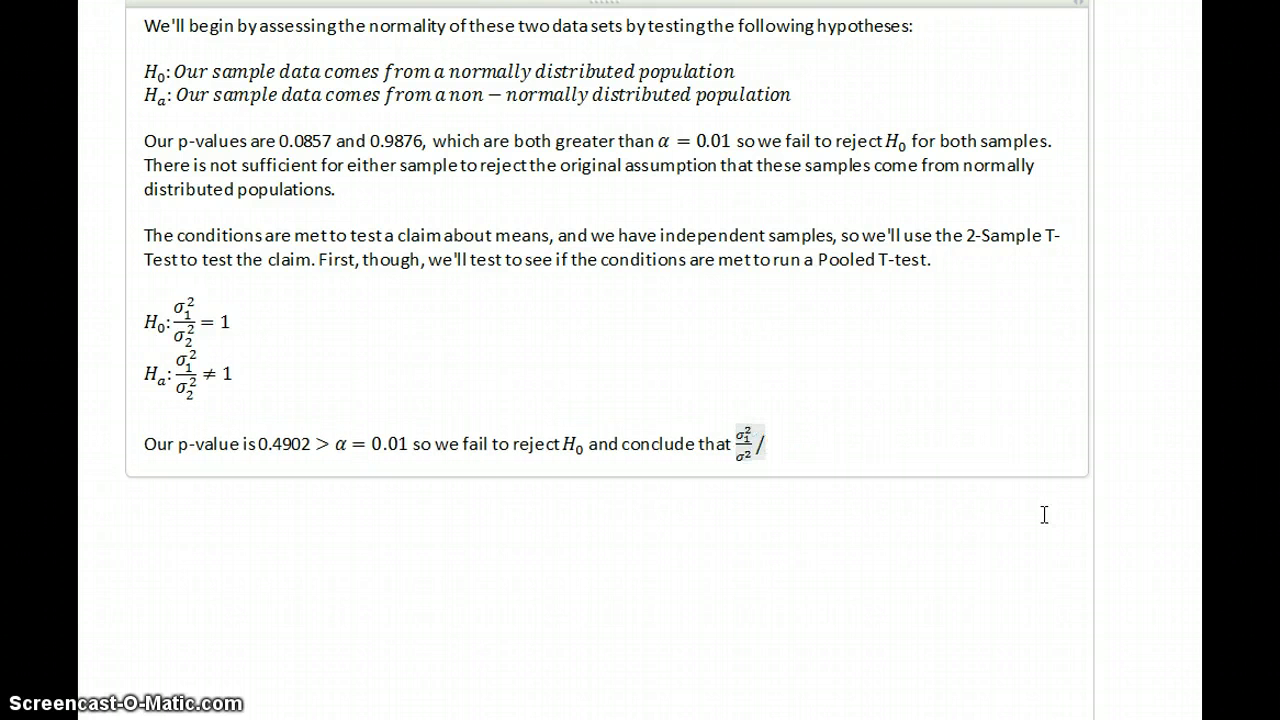
key("BackSpace")
key("BackSpace")
key("BackSpace")
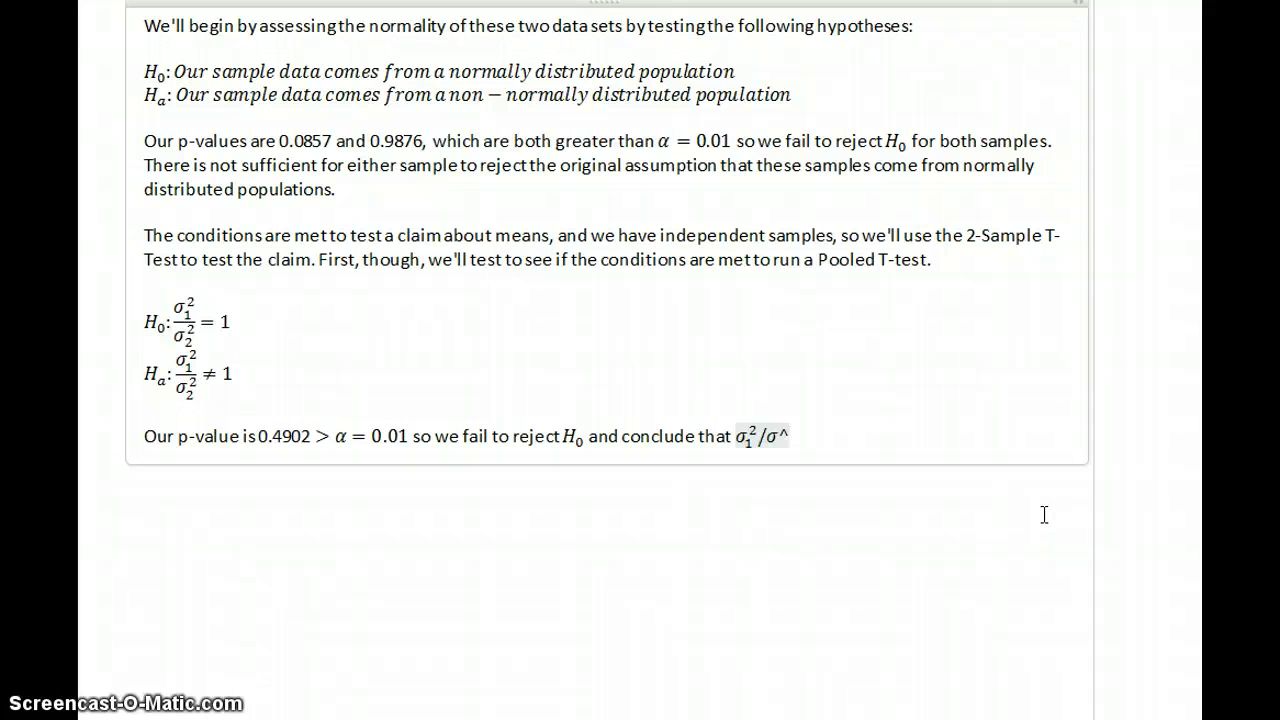
type("2")
type("_2")
type("  e 1")
key("Right")
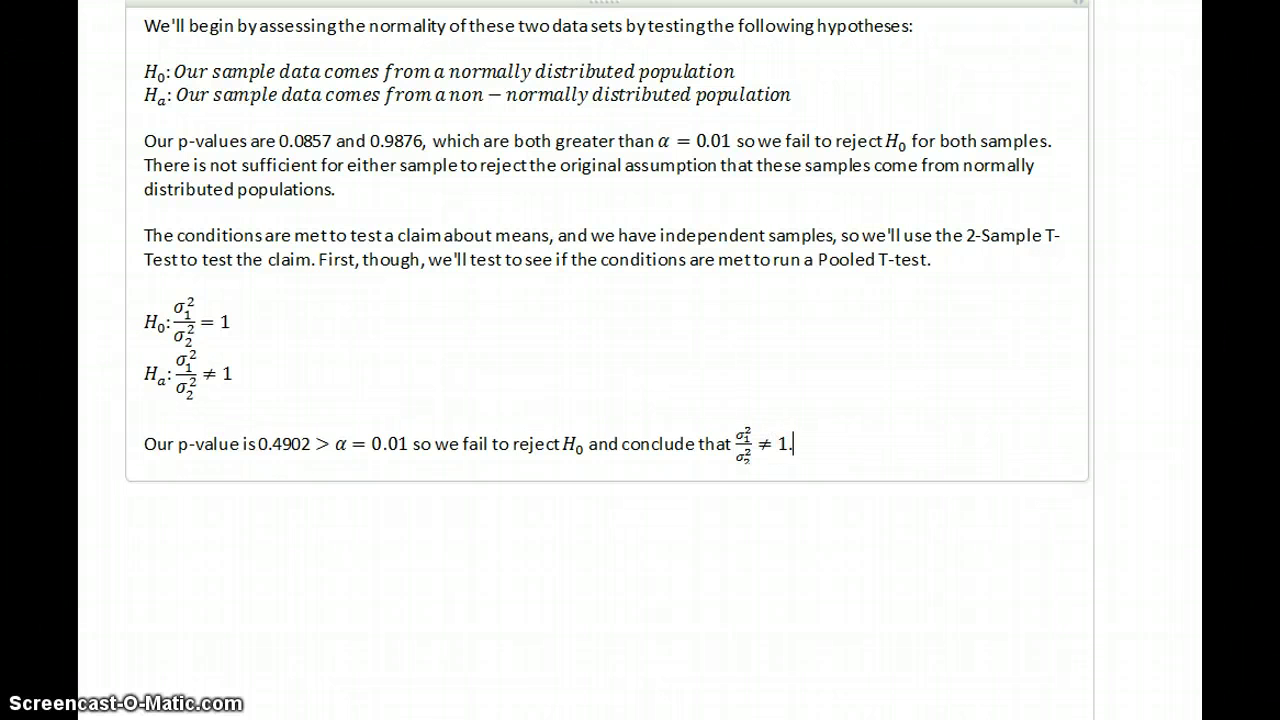
type(". There")
left_click(766, 436)
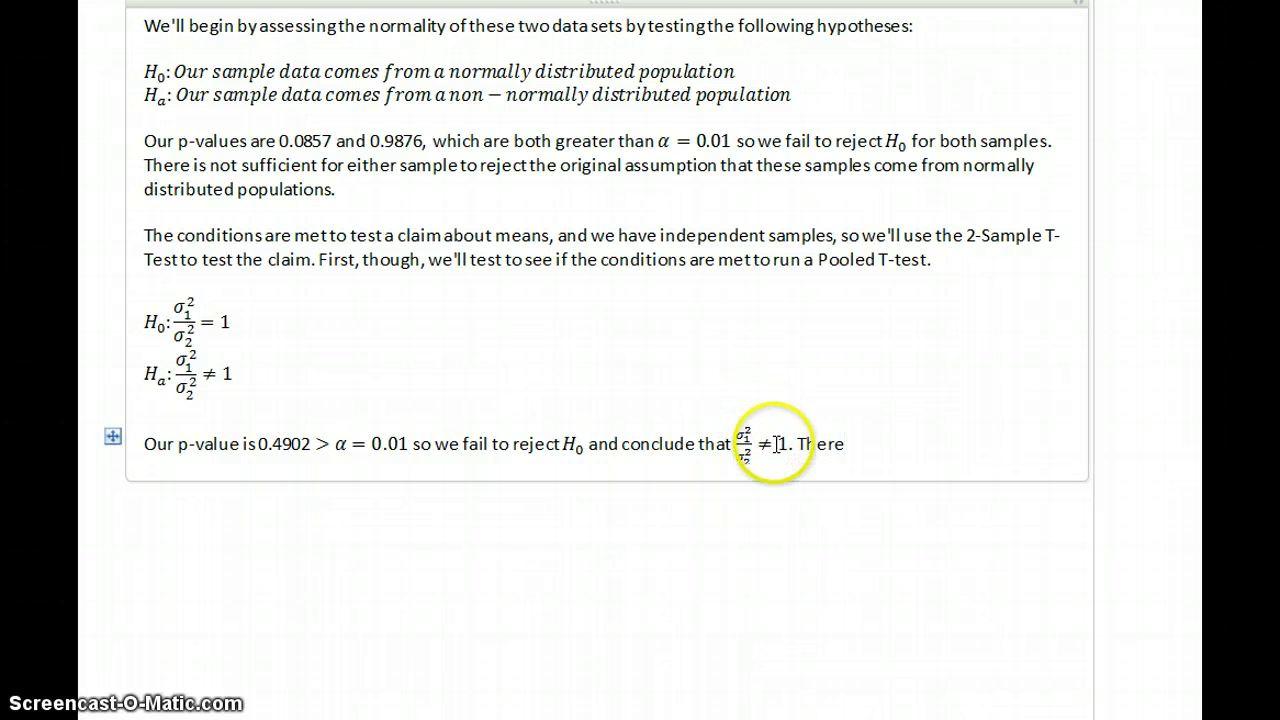
left_click(777, 444)
key("BackSpace")
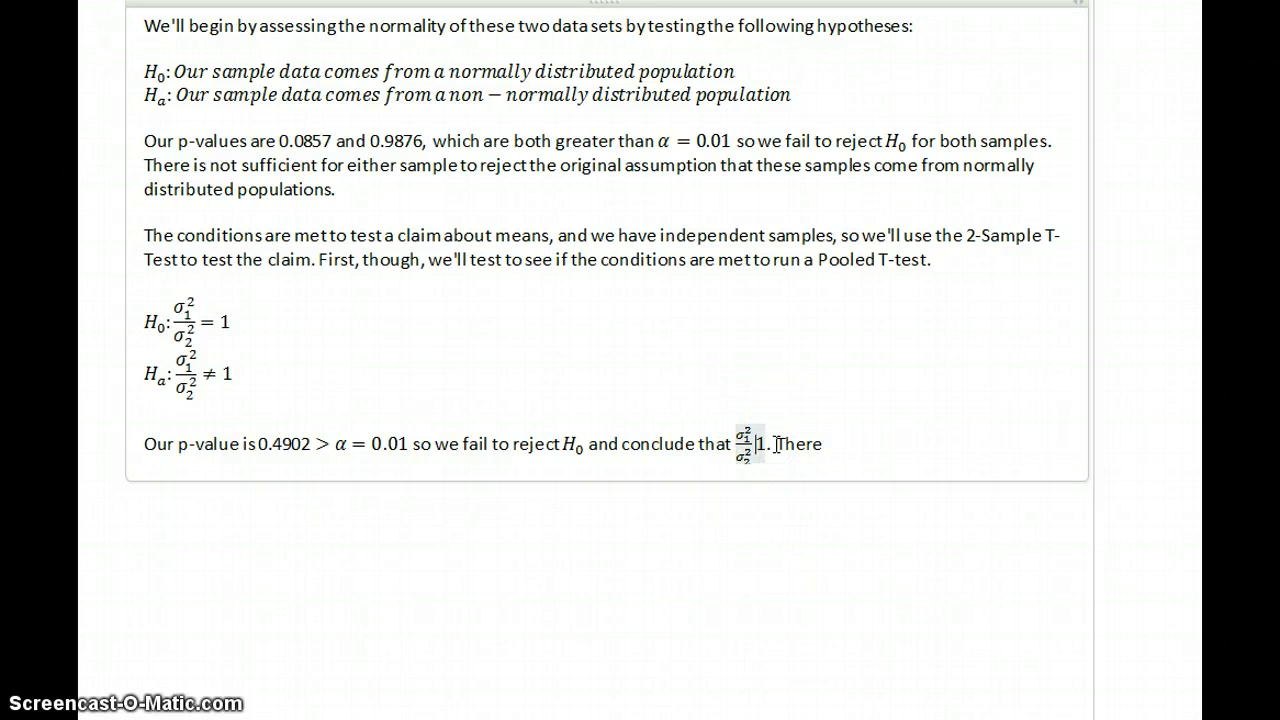
type("=")
Finish the sentence: variances are assumed equal, so the conditions for a Pooled T-Test are met.
left_click(861, 441)
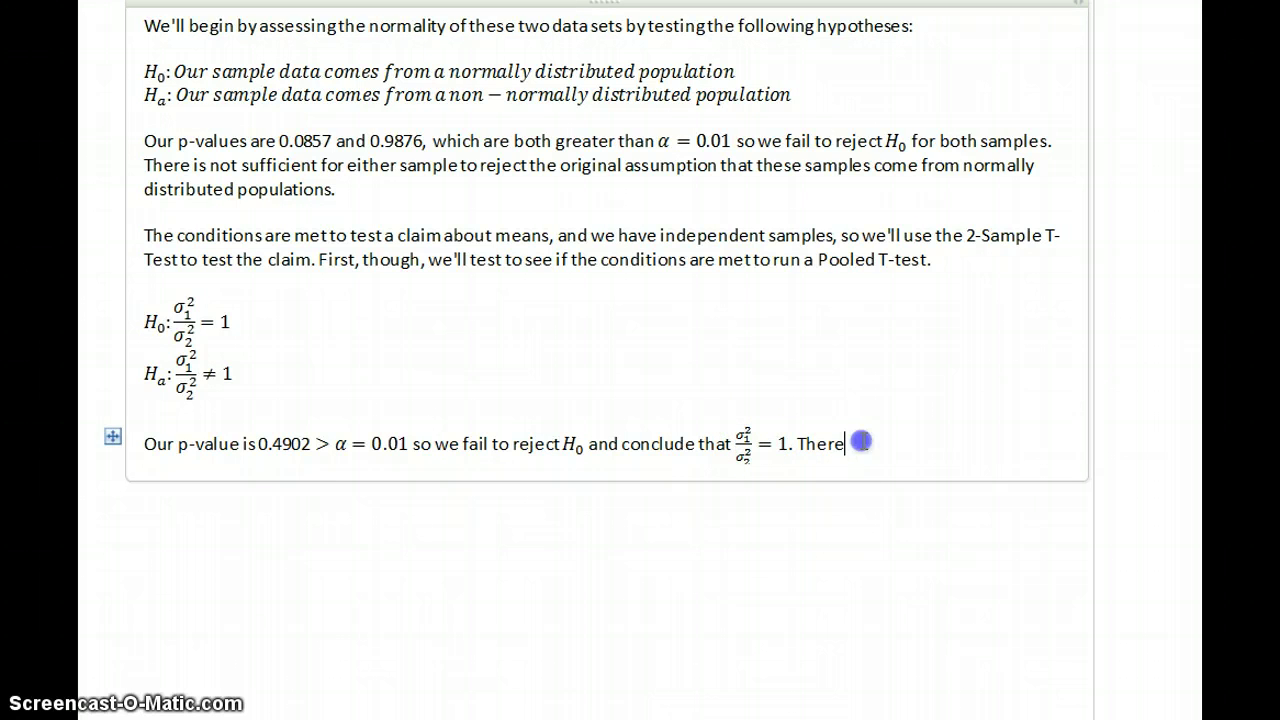
type("is not suffic")
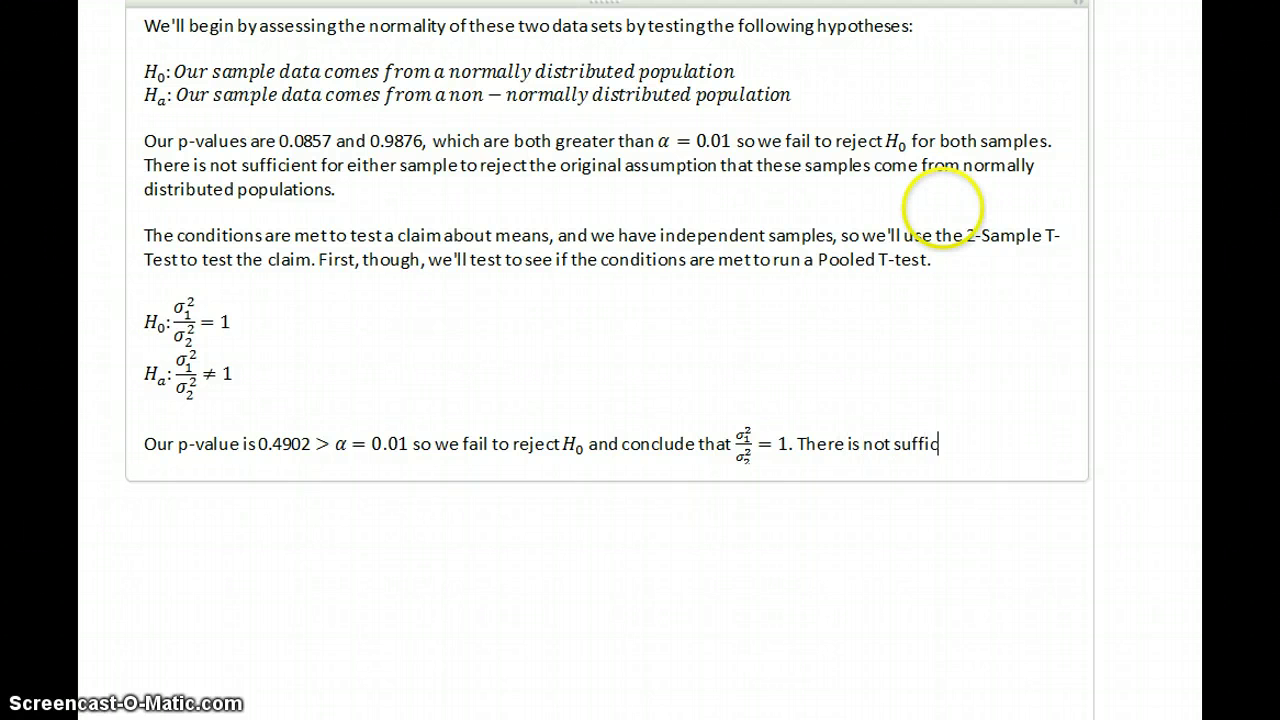
type("ient evidenc")
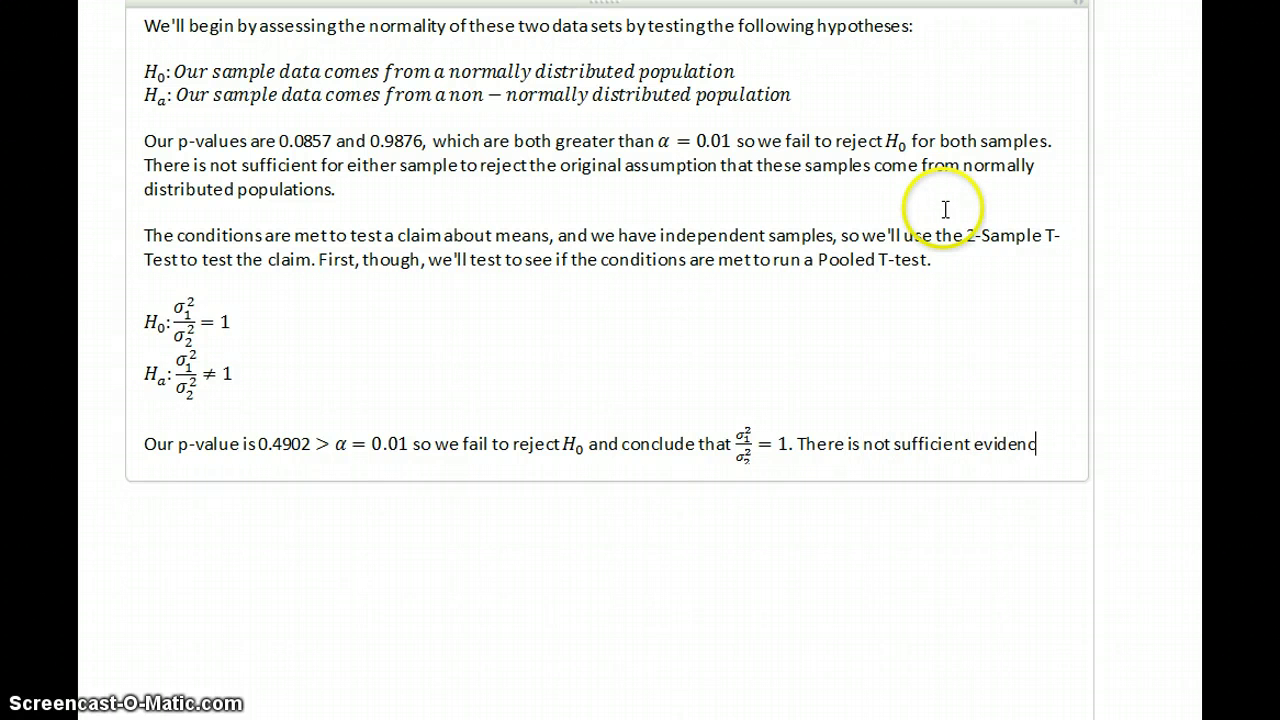
type("e to reject the or")
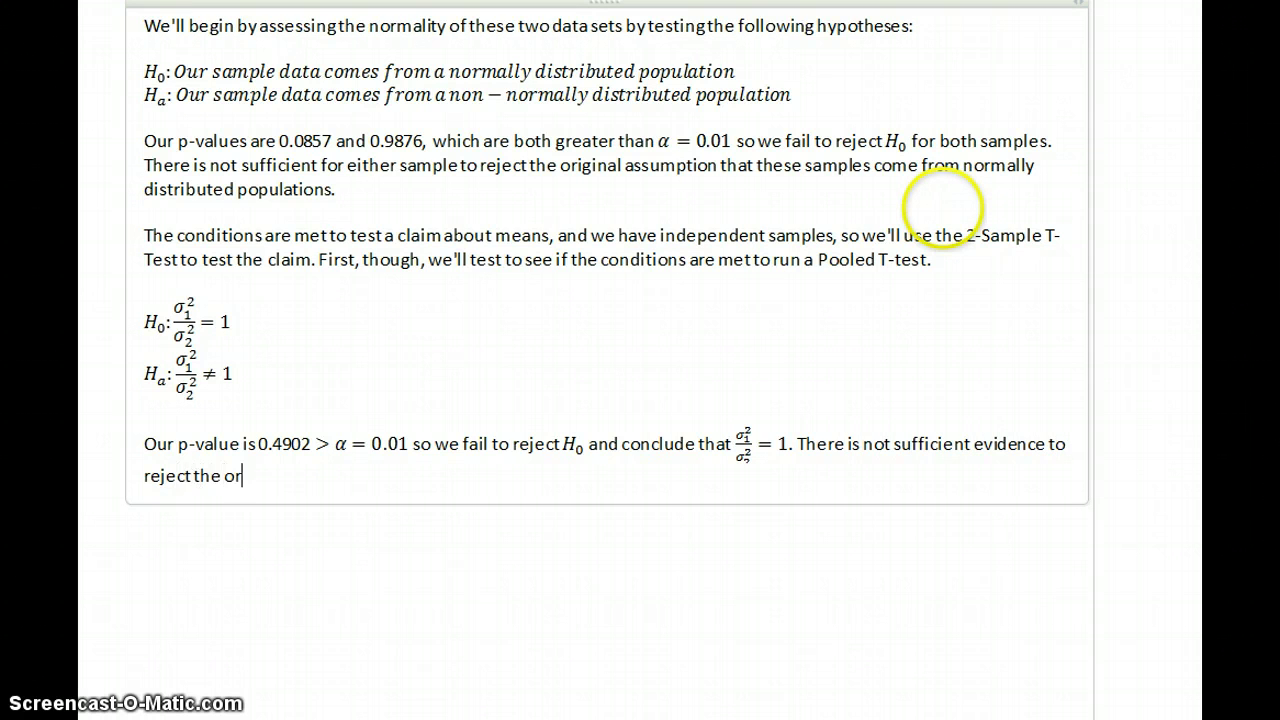
type("iginal assumption")
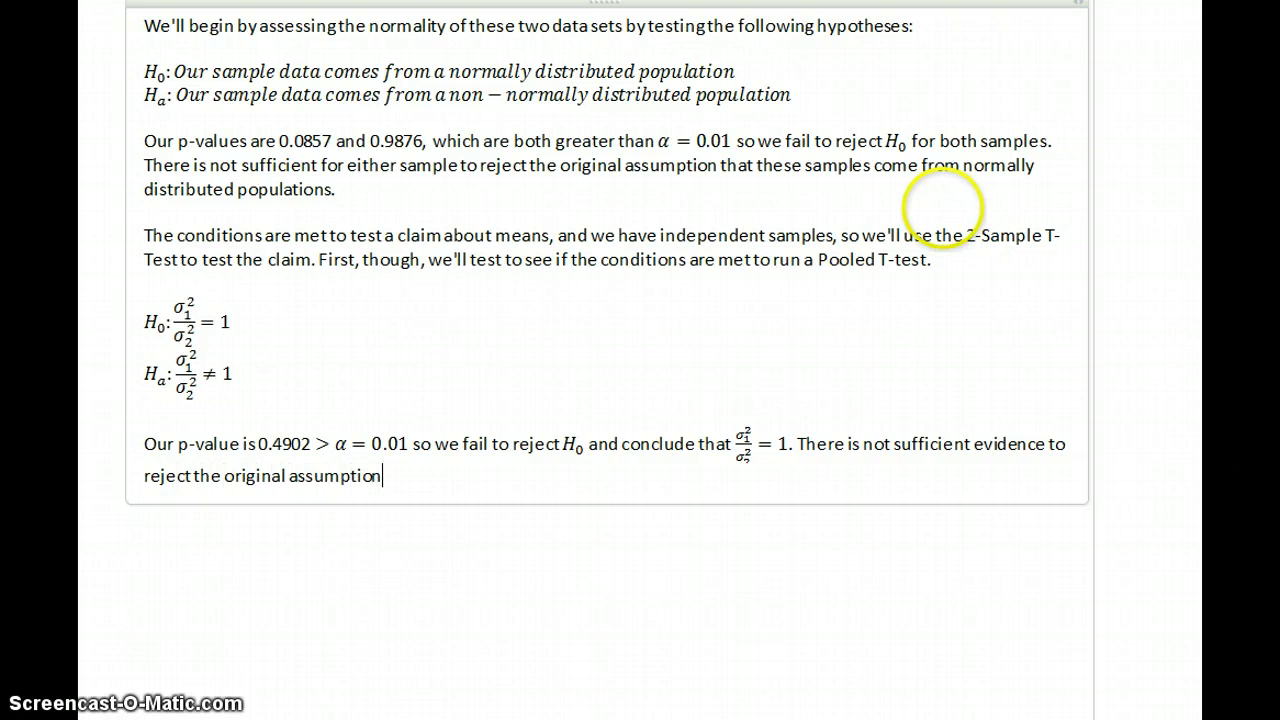
type(" that the variatnc")
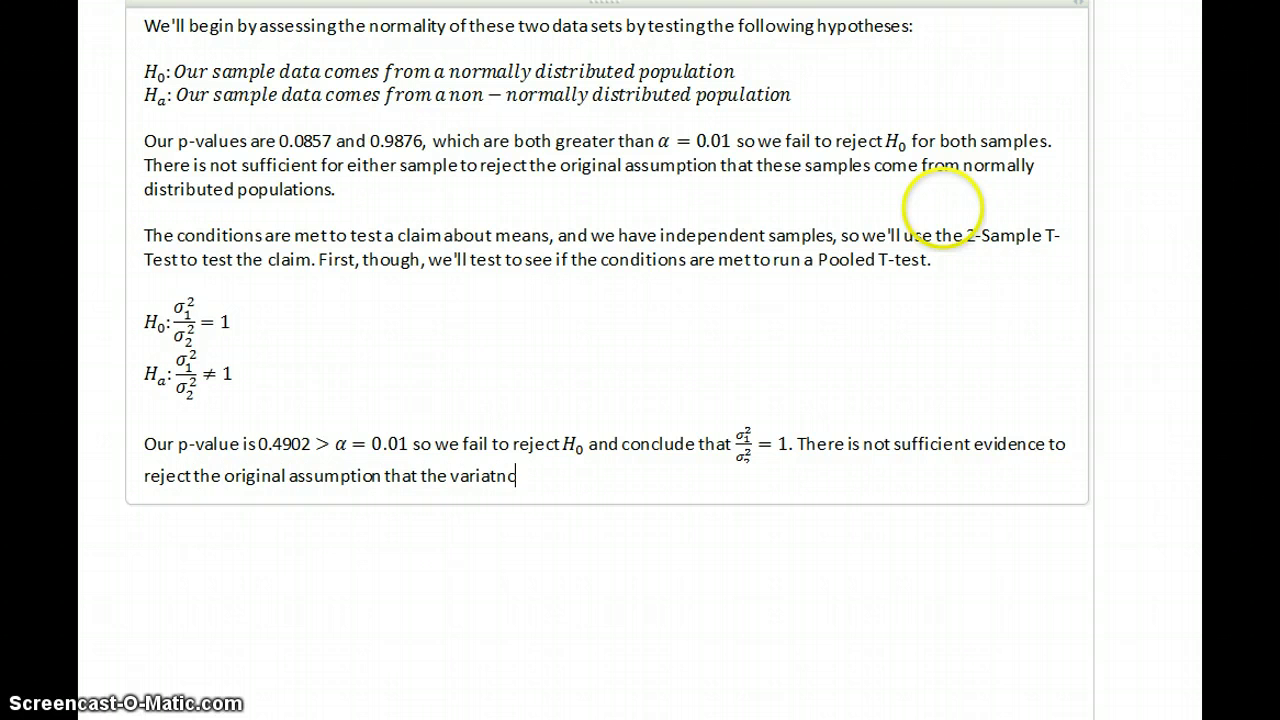
key("BackSpace")
key("BackSpace")
key("BackSpace")
type("nces are equal, so the con")
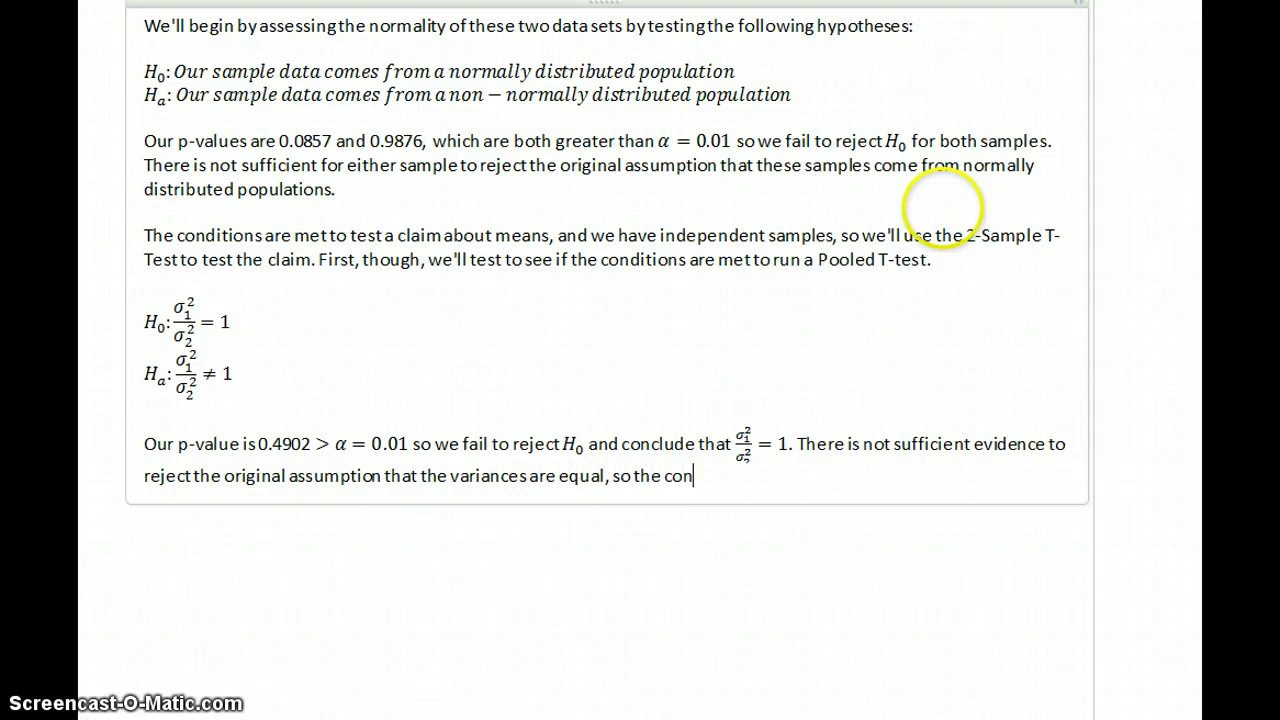
type("ditions are met to conduct a Pooled T-Test.")
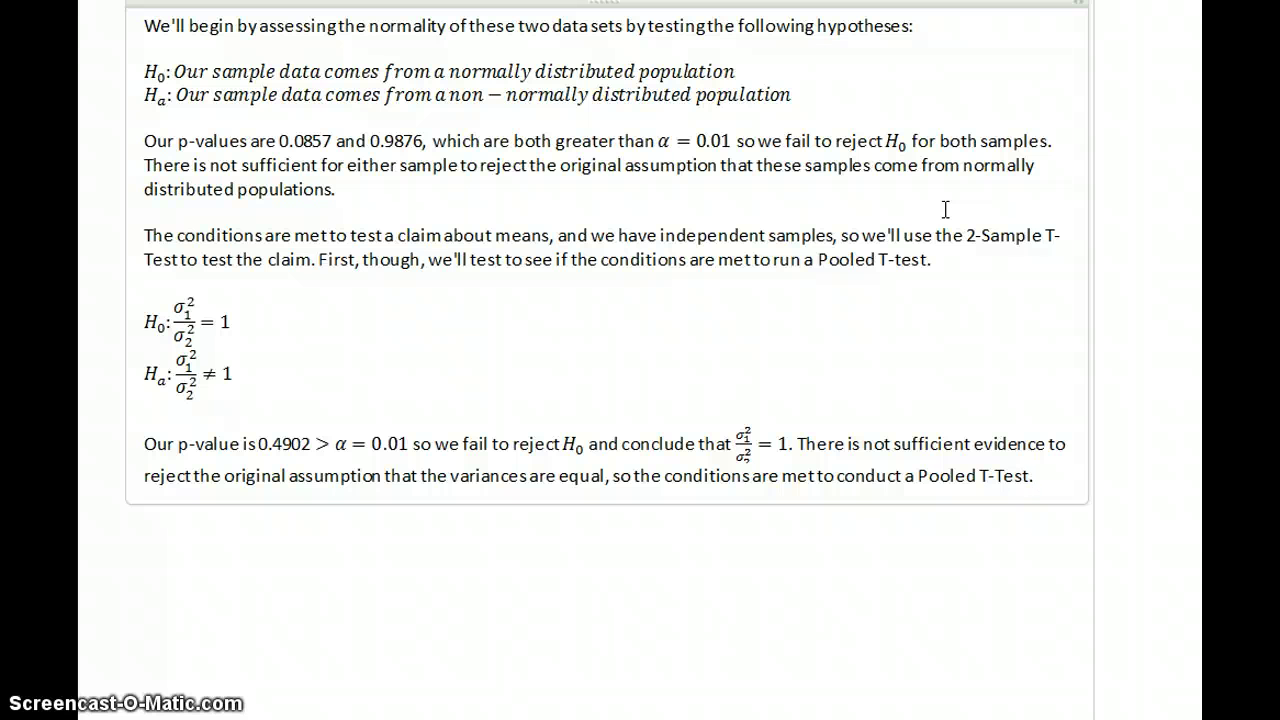
On a new line, type the equation H0: μ1 − μ2 = 0.
key("Return")
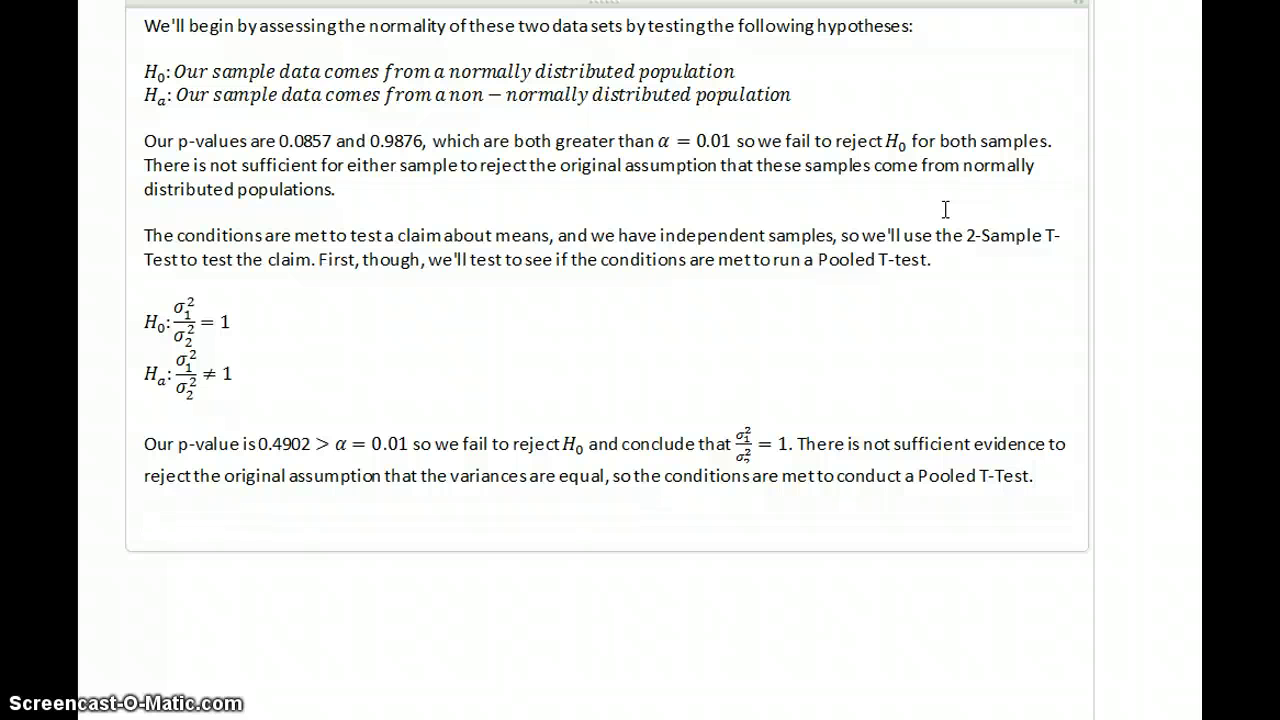
key("alt+equal")
type("H_0:")
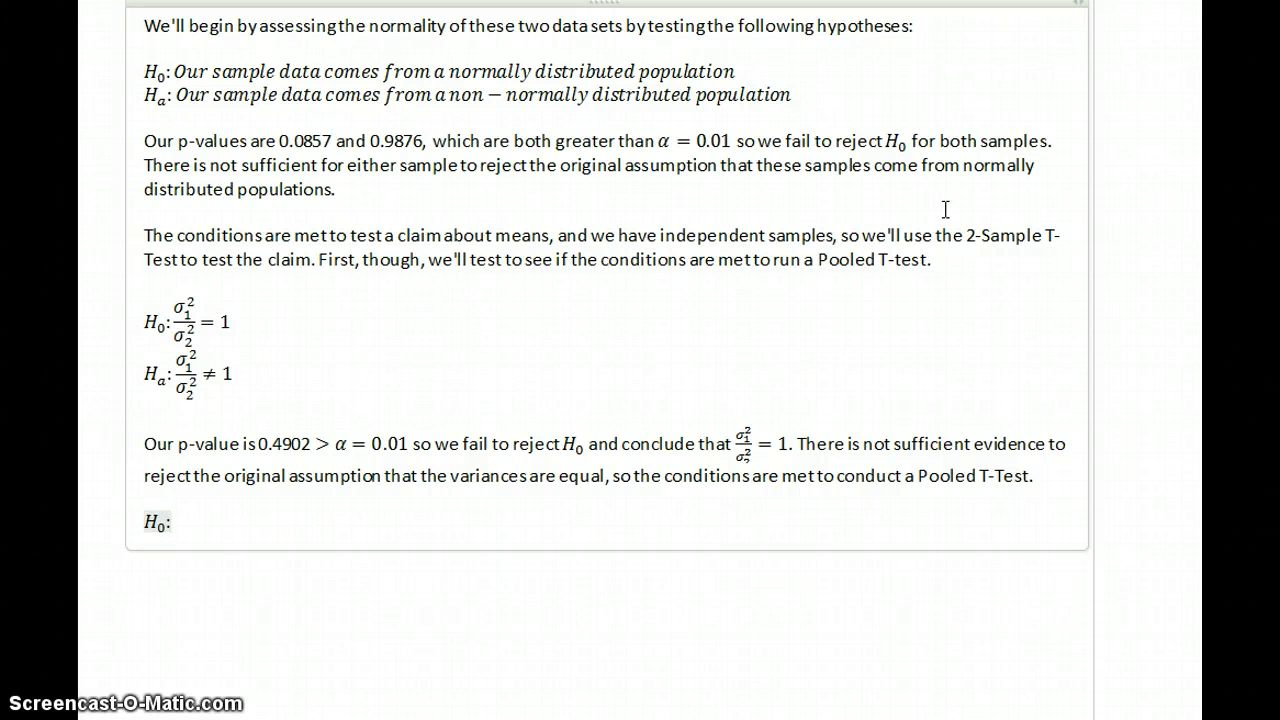
type("\\mu -")
key("BackSpace")
type("_1 --")
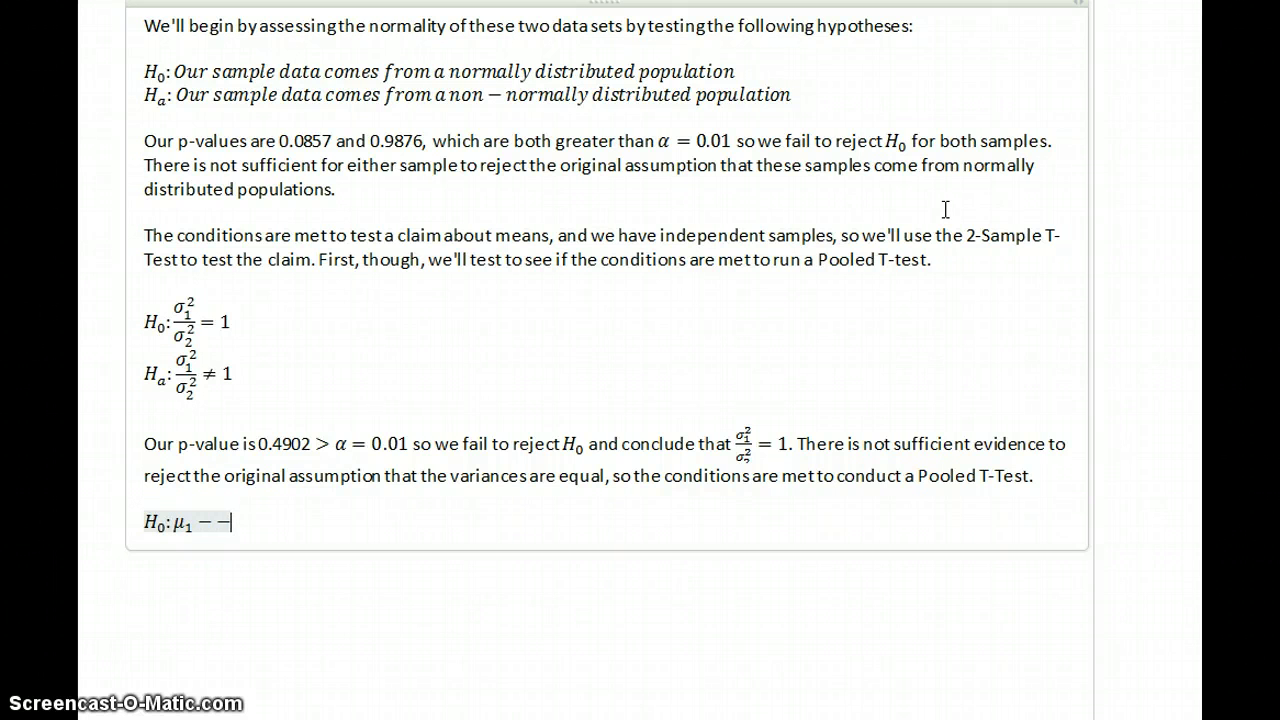
key("BackSpace")
type("\\mu_2=0")
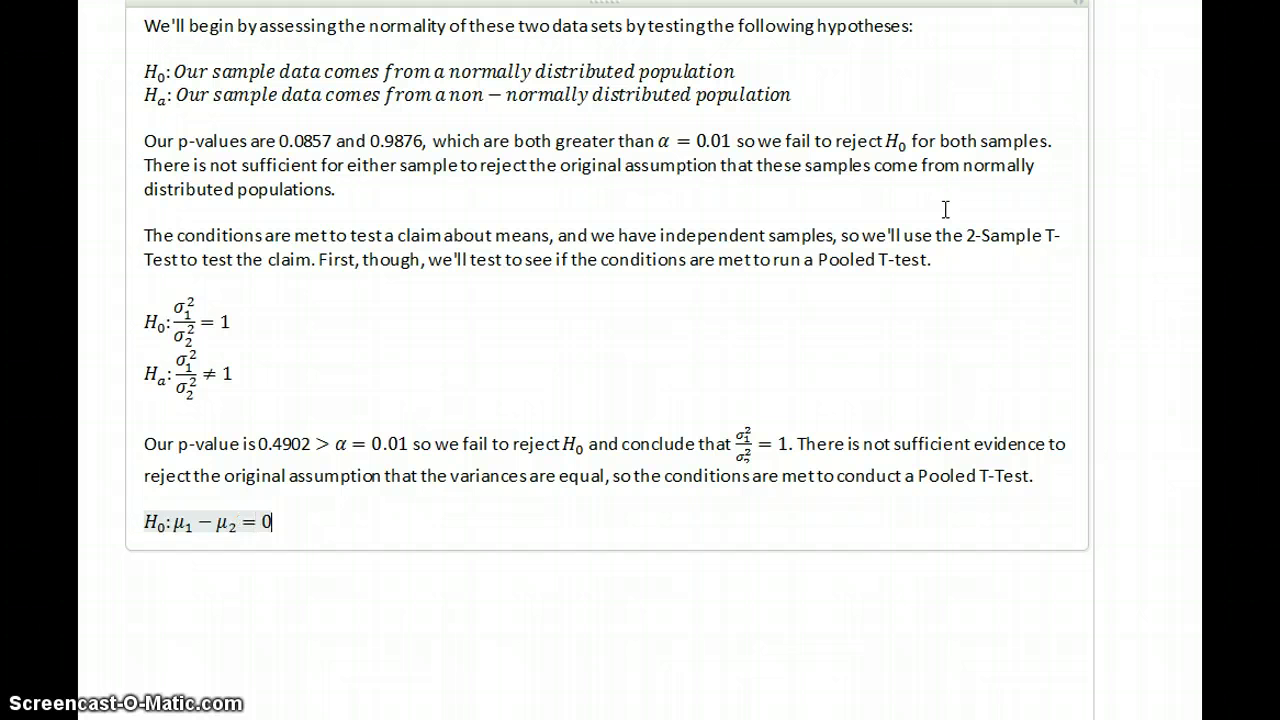
Type the alternative hypothesis Ha: μ1 − μ2 < 0 on the next line.
key("Return")
type("H_a:")
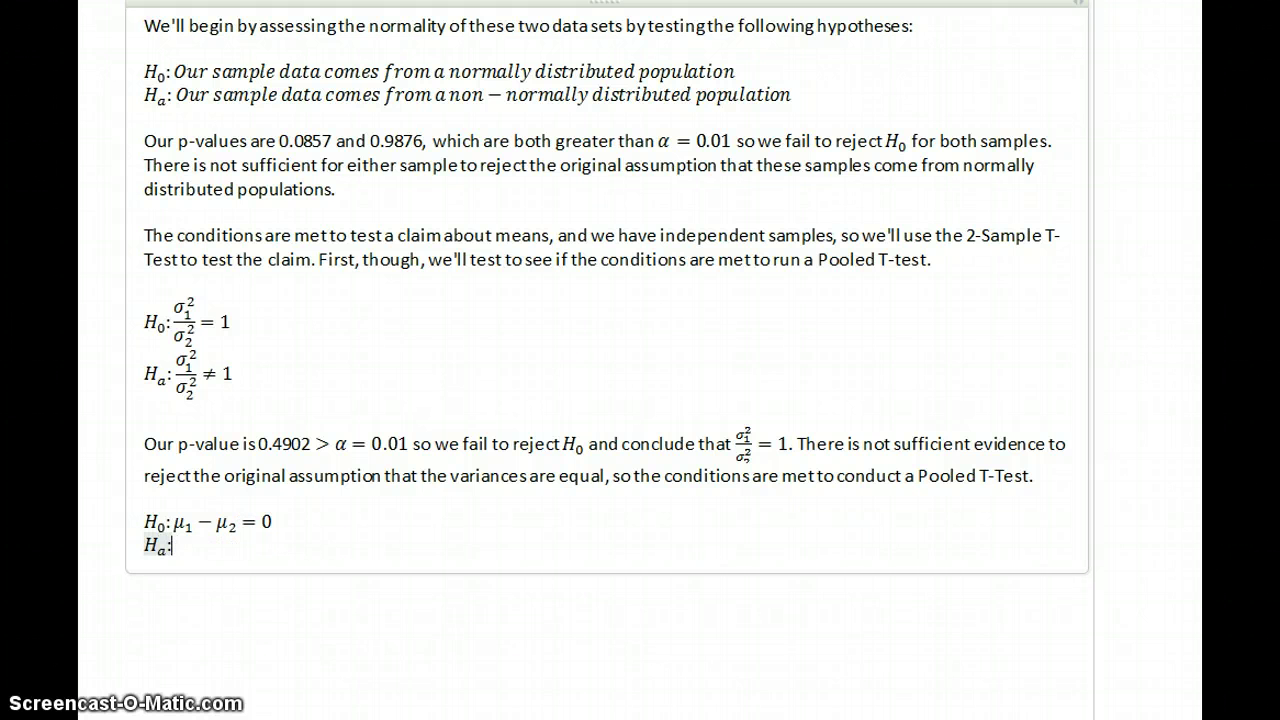
type("\\mu_1")
key("Right")
type("-\\mu_")
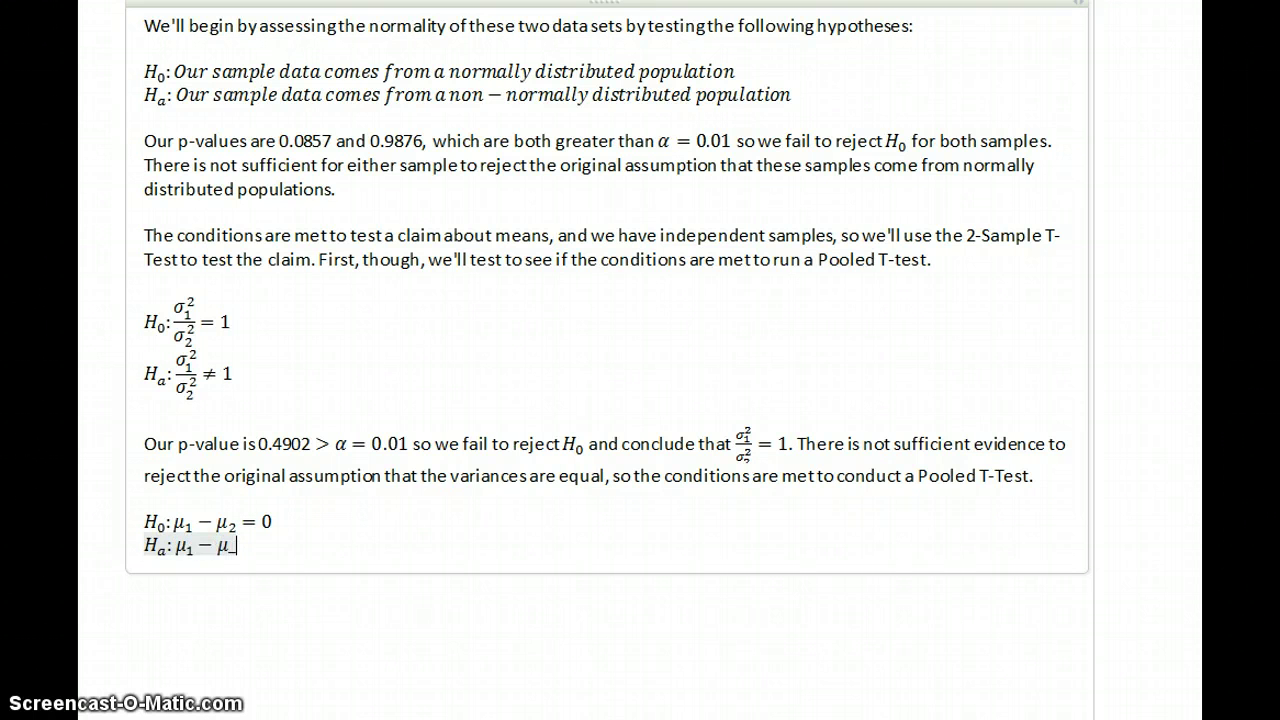
type("2<0")
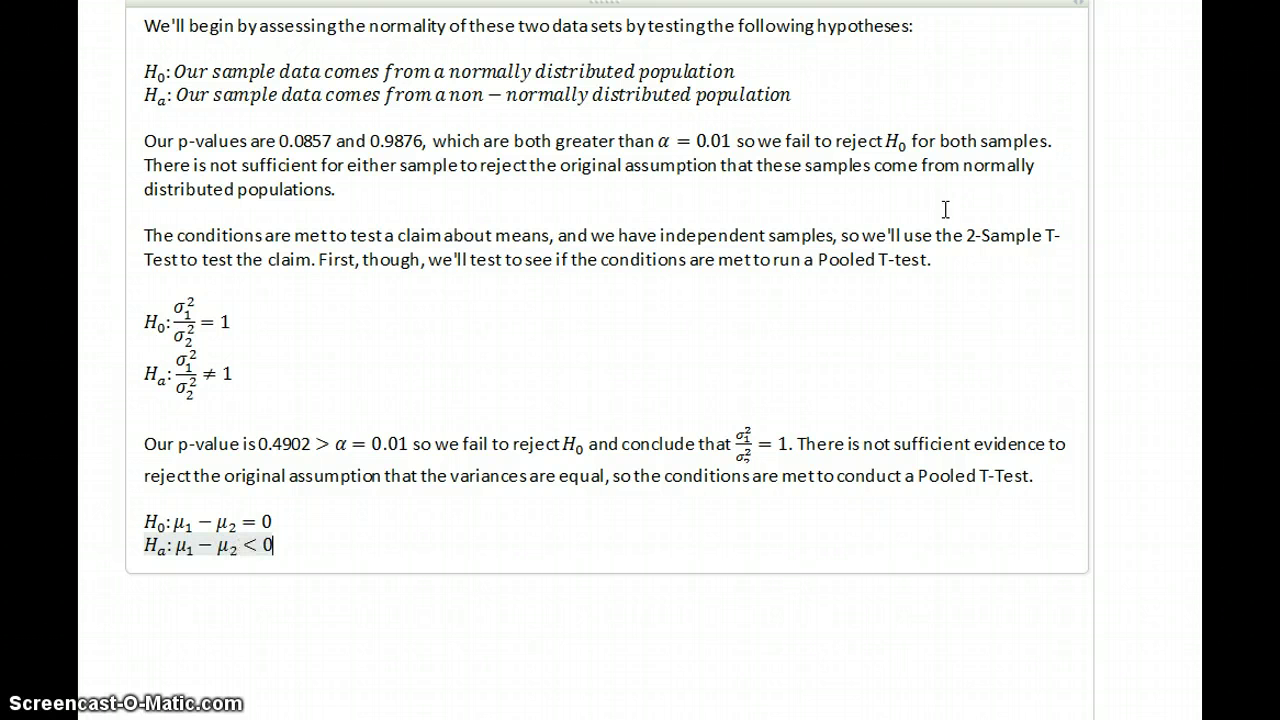
left_click(945, 209)
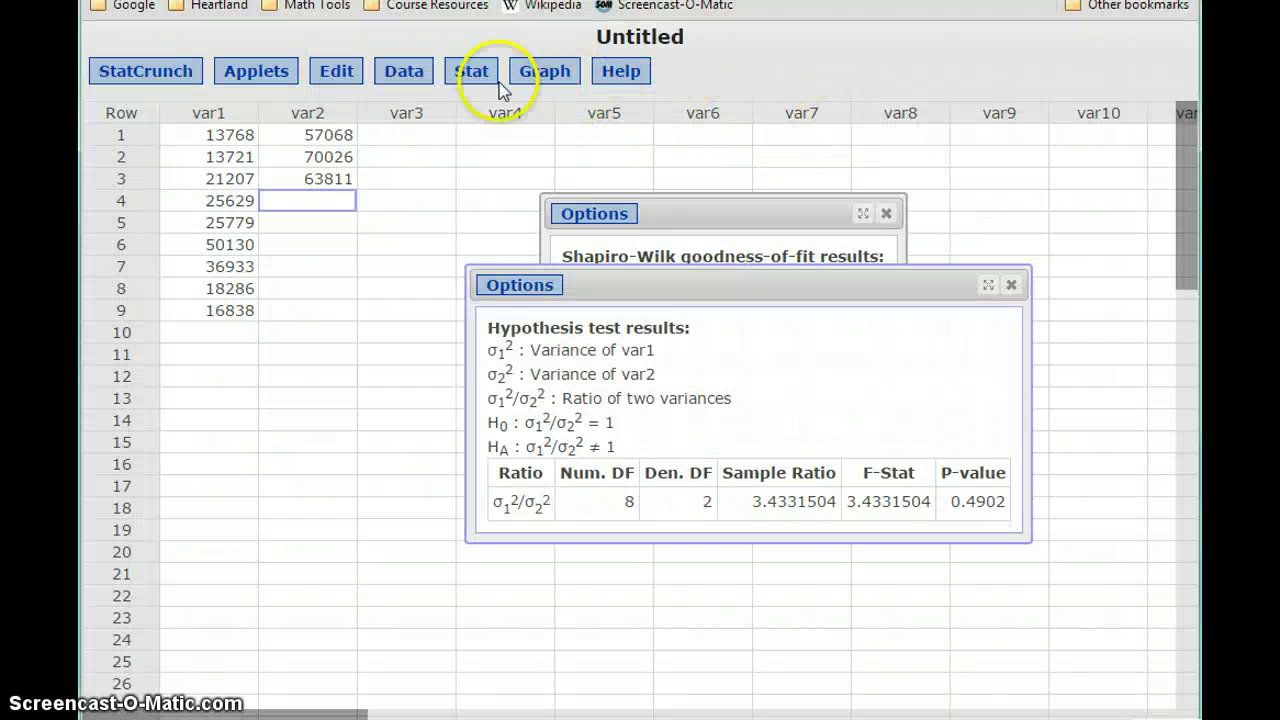
Start a two-sample t-test with data, using var1 as sample 1 and var2 as sample 2.
left_click(471, 72)
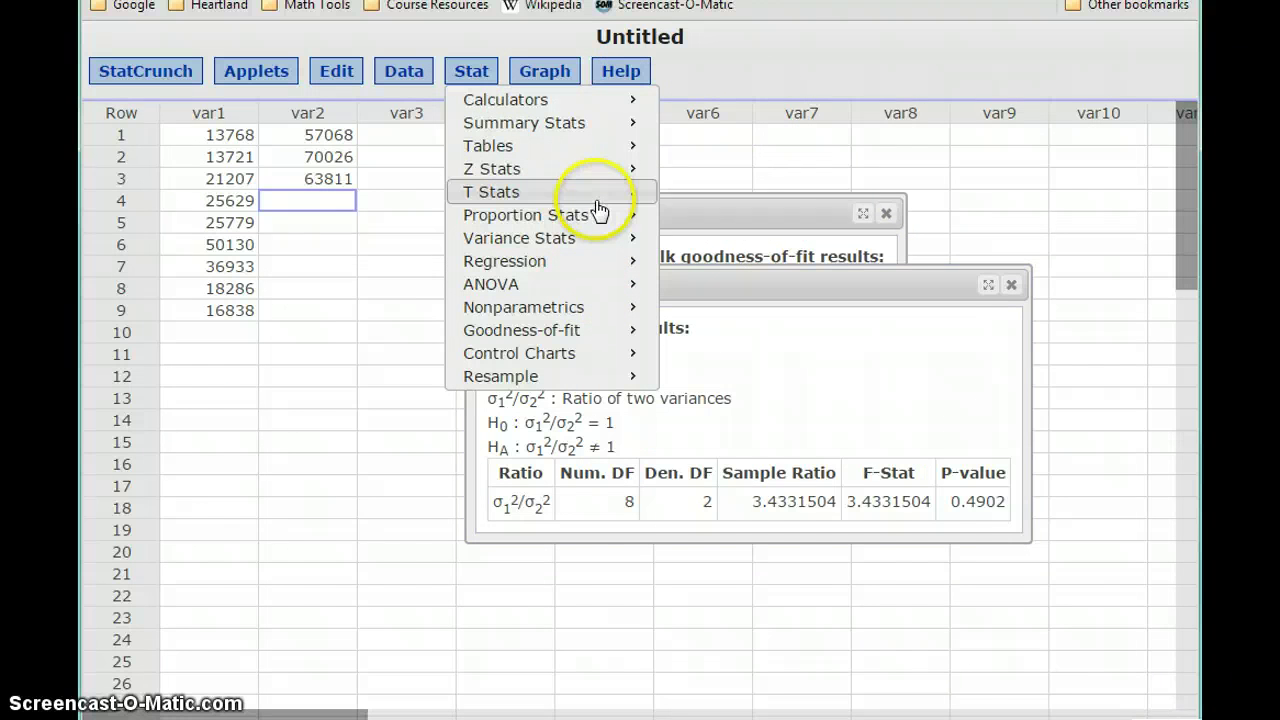
mouse_move(595, 192)
mouse_move(745, 220)
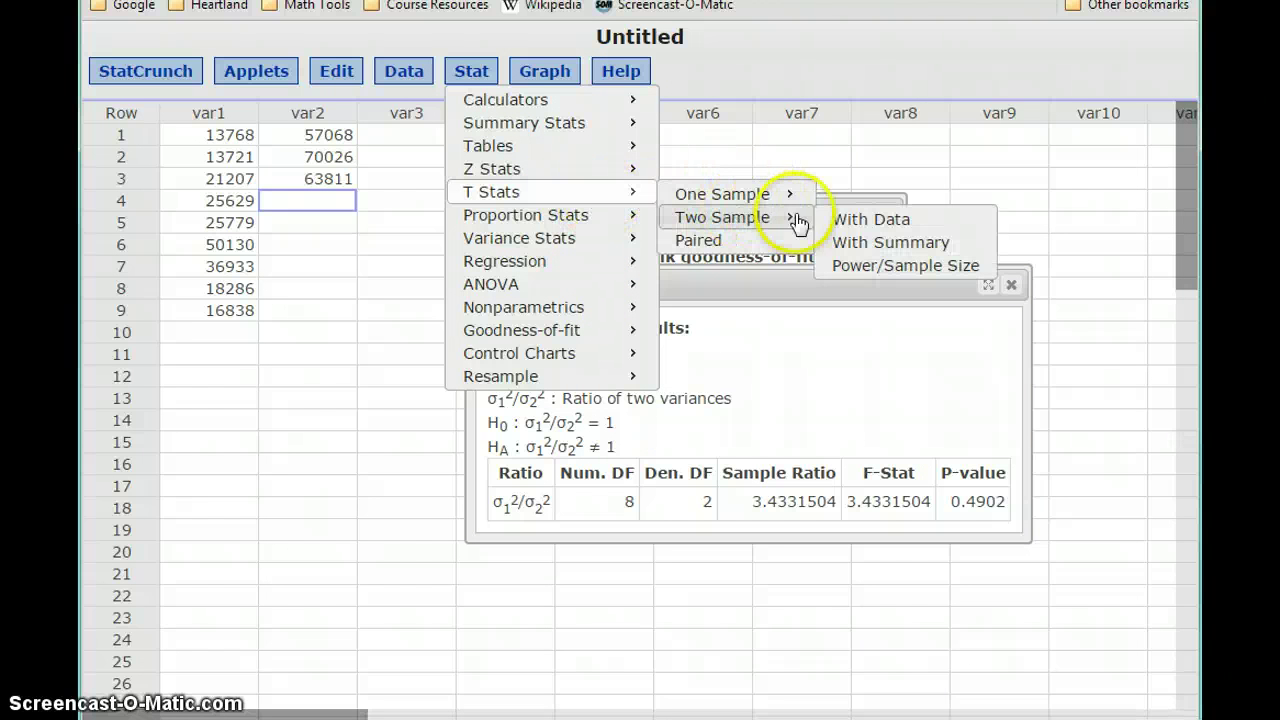
left_click(846, 226)
left_click(505, 157)
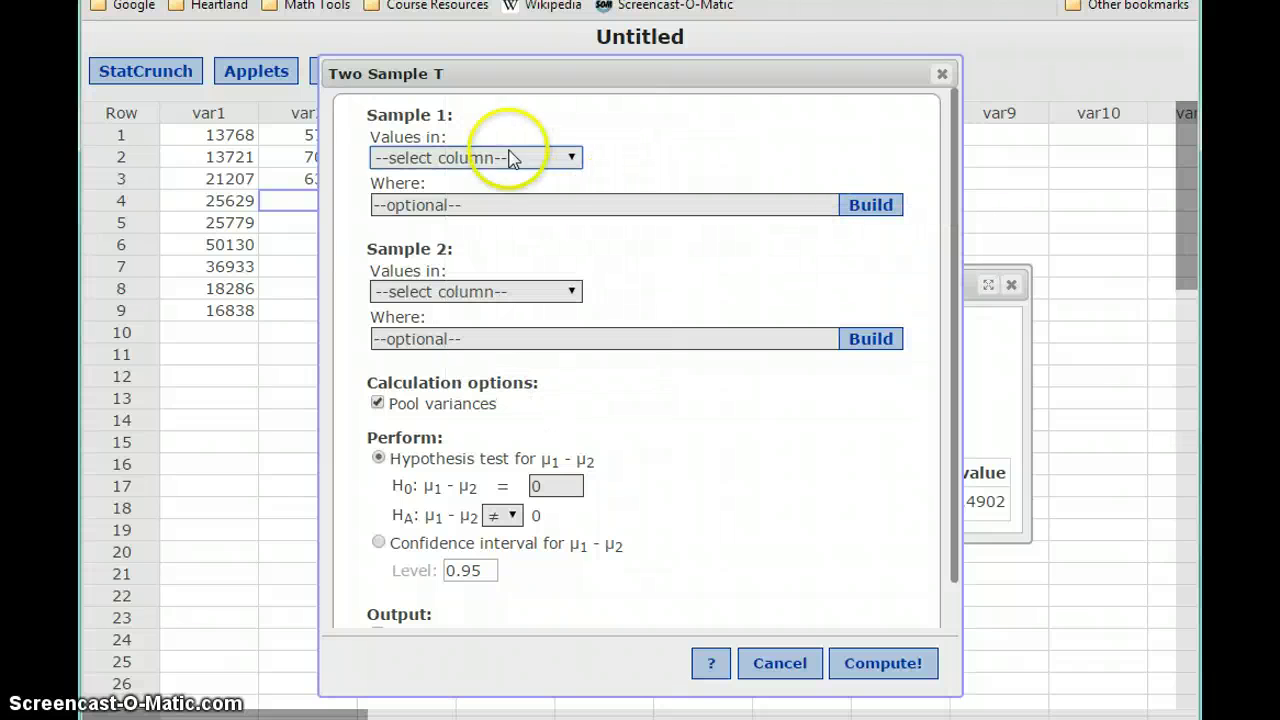
left_click(449, 212)
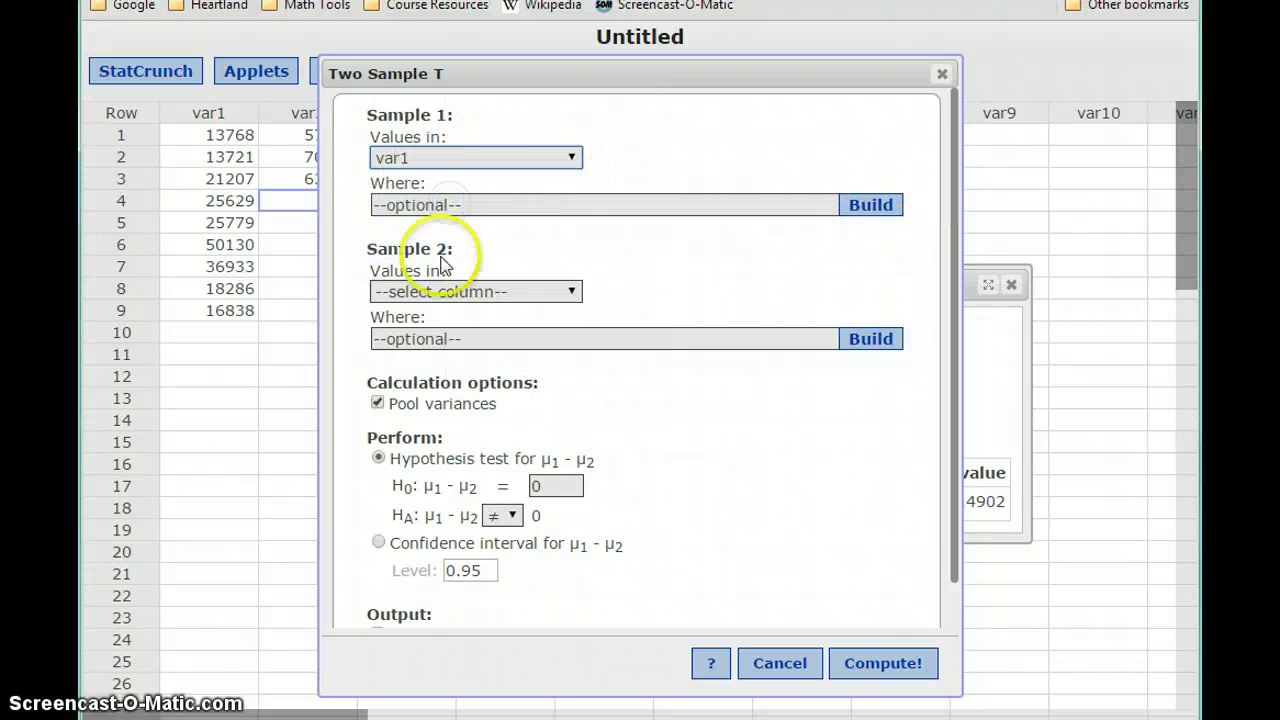
left_click(432, 290)
left_click(418, 377)
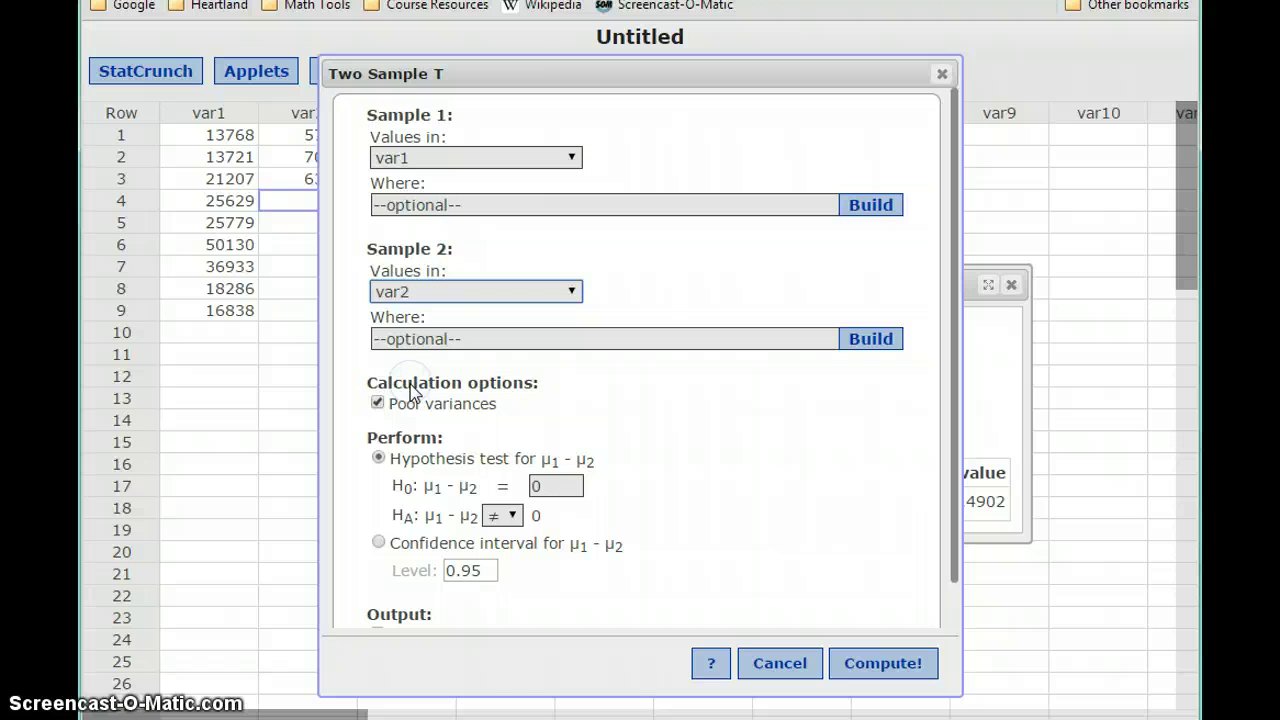
Keep variances pooled, set the alternative to μ1 − μ2 < 0, and compute the results.
left_click(375, 402)
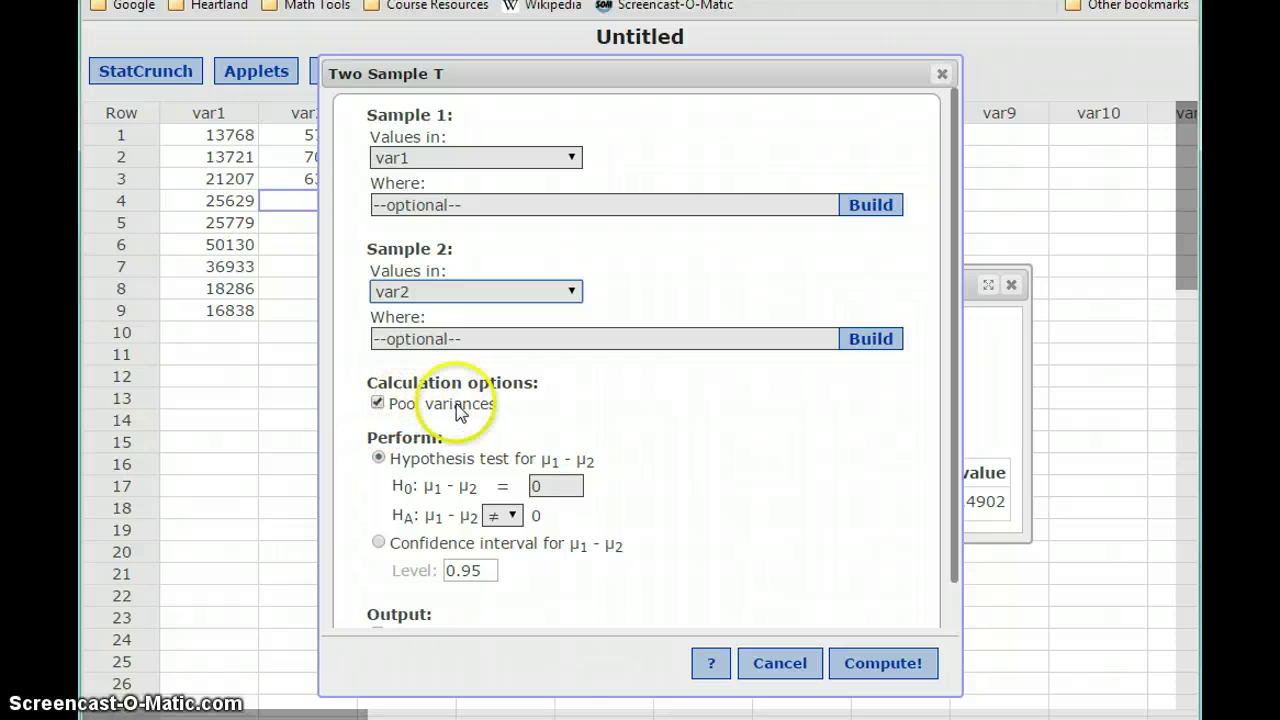
left_click(505, 515)
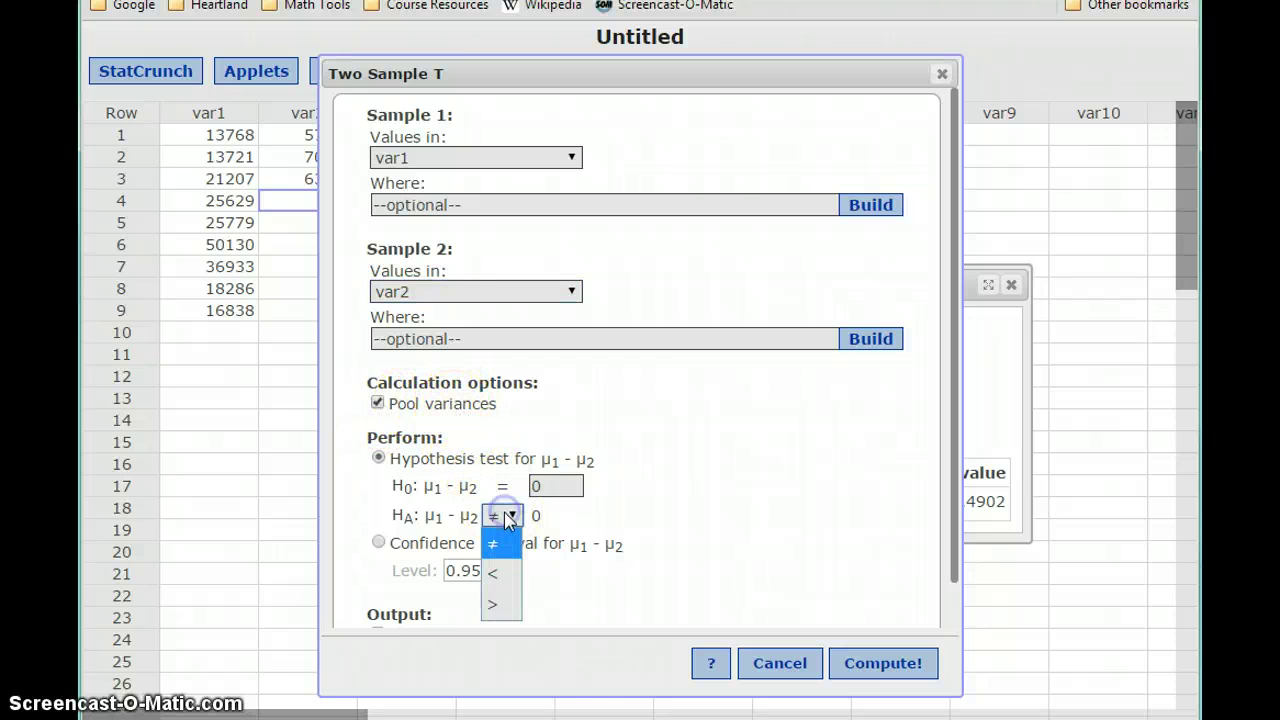
left_click(505, 569)
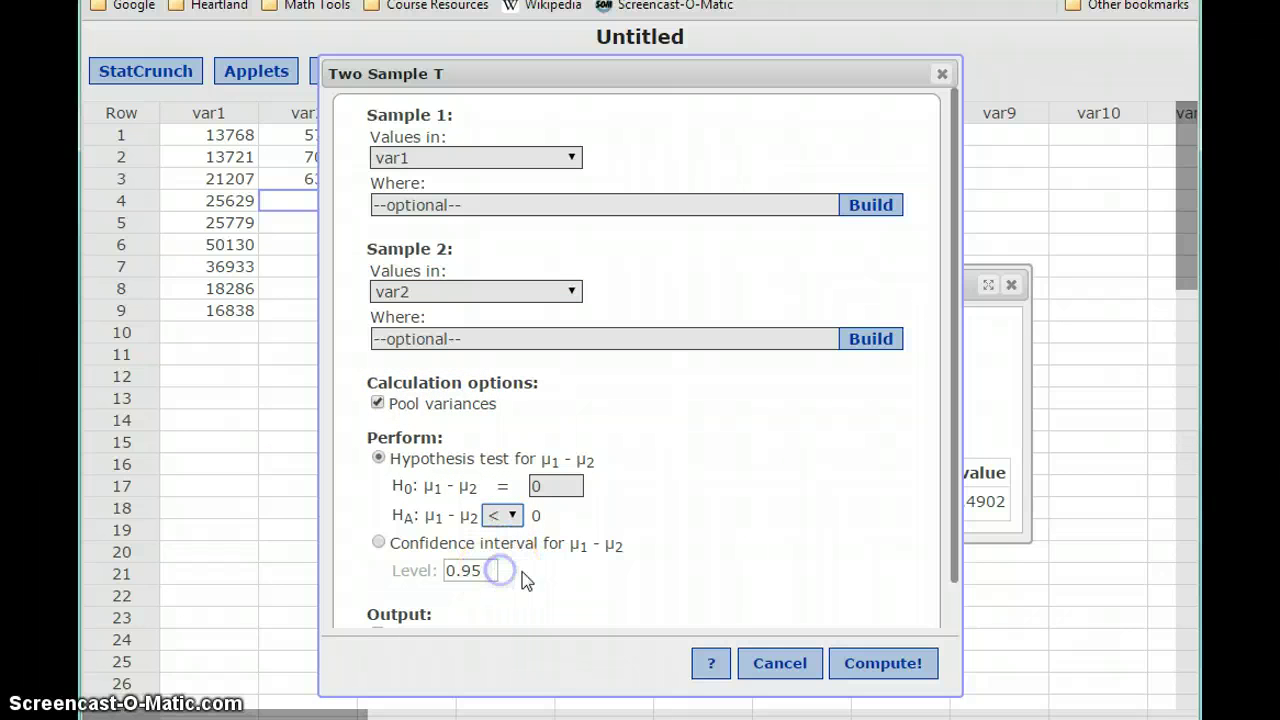
left_click(872, 670)
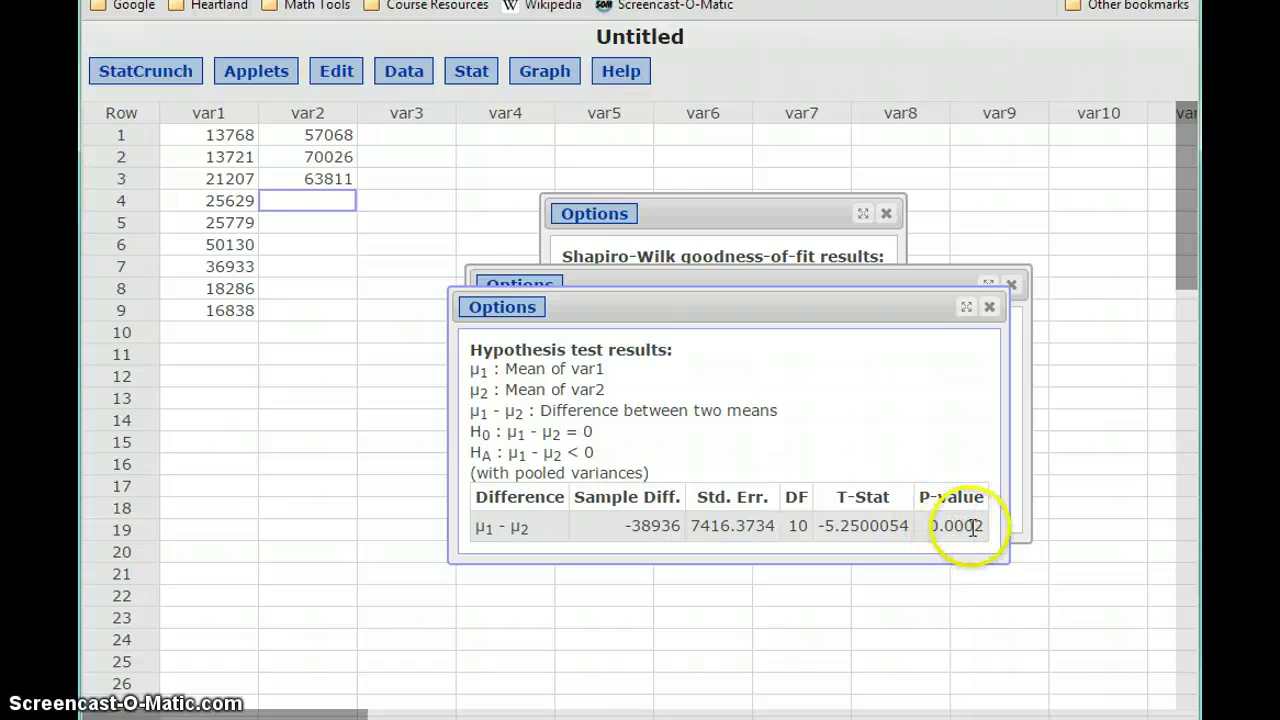
Back in Word, write 'Our p-value is 0.0002 < α = 0.01, so we reject the' with an equation.
key("alt+Tab")
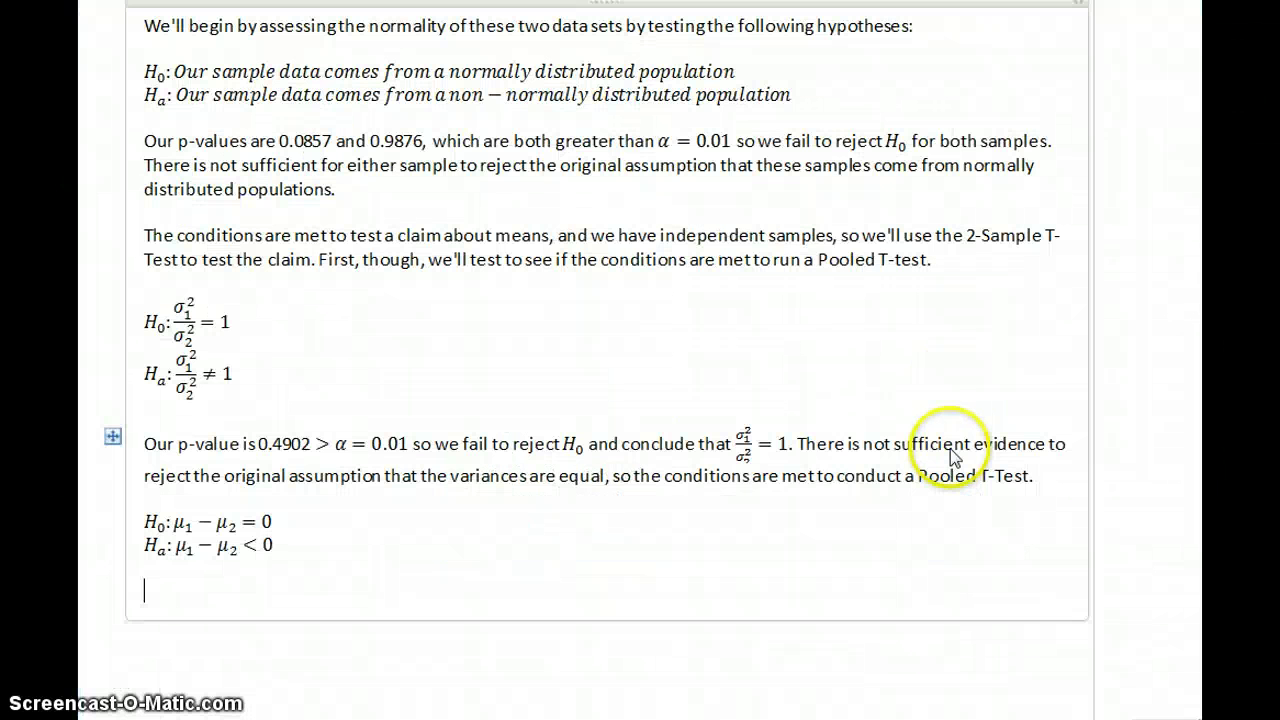
type("Our p-value ")
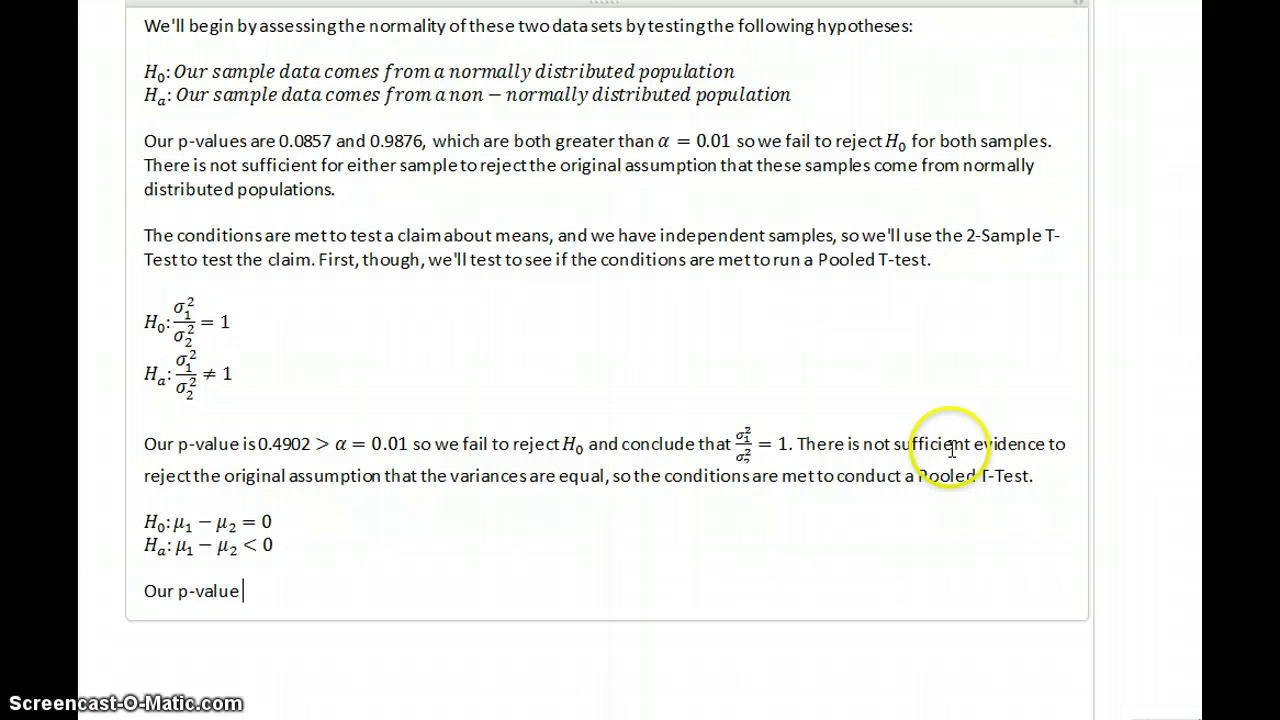
type("is 0.0002")
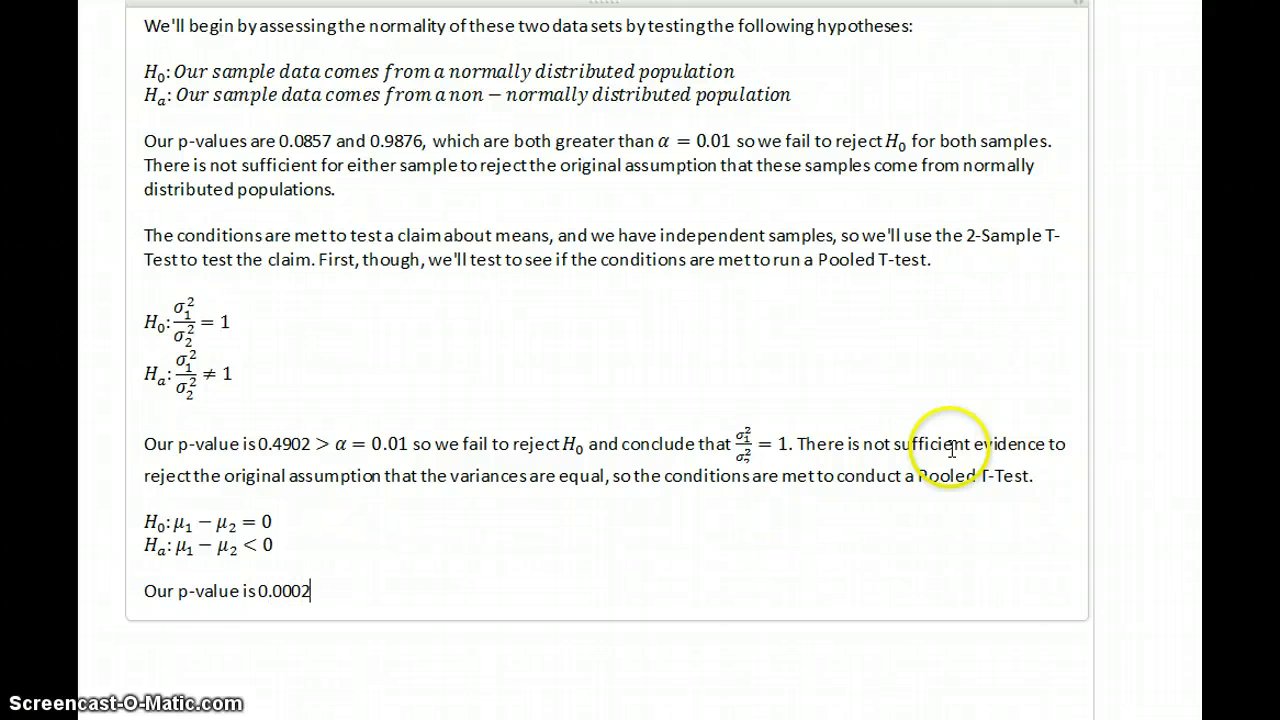
key("alt+equal")
type("<\\alpha ")
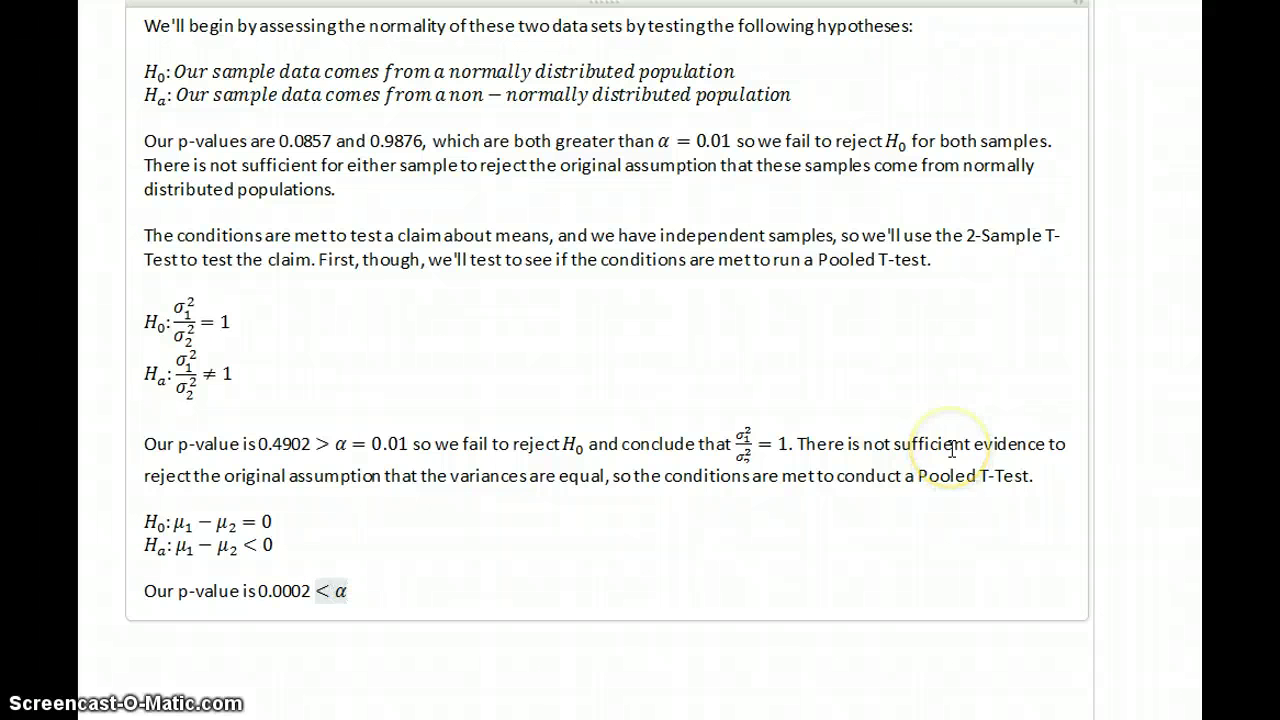
type("=0.01")
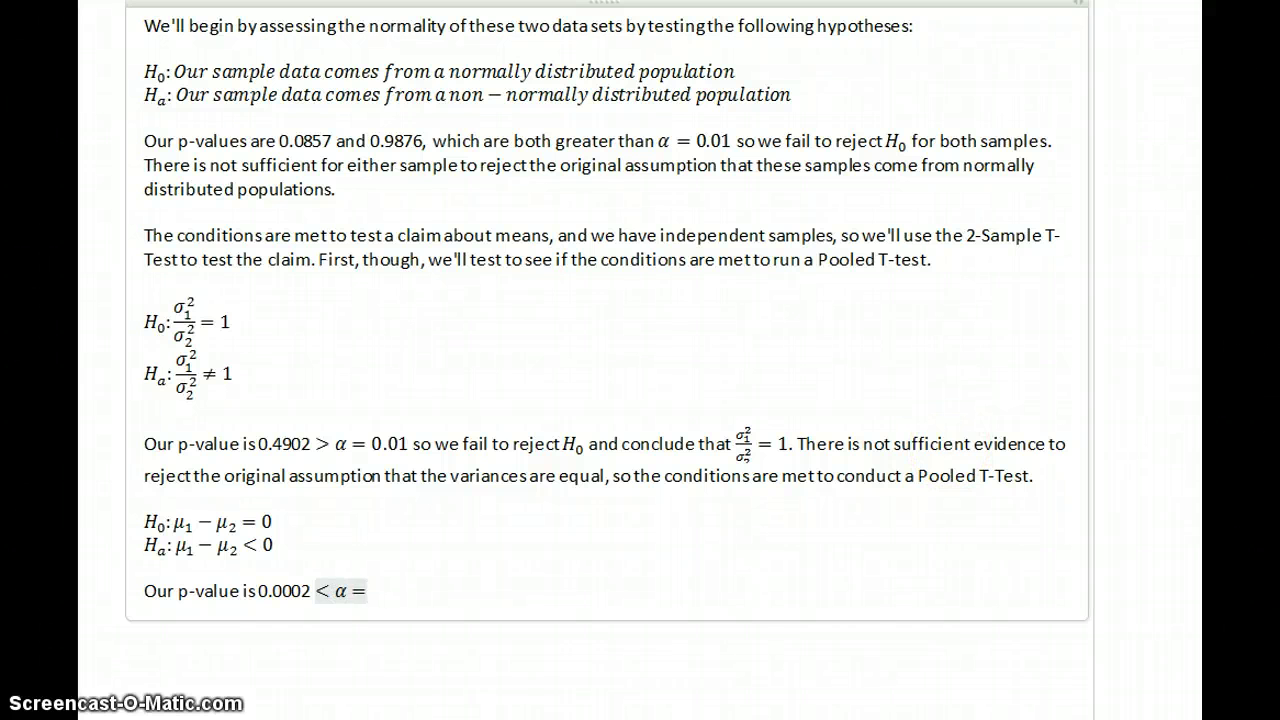
key("Right")
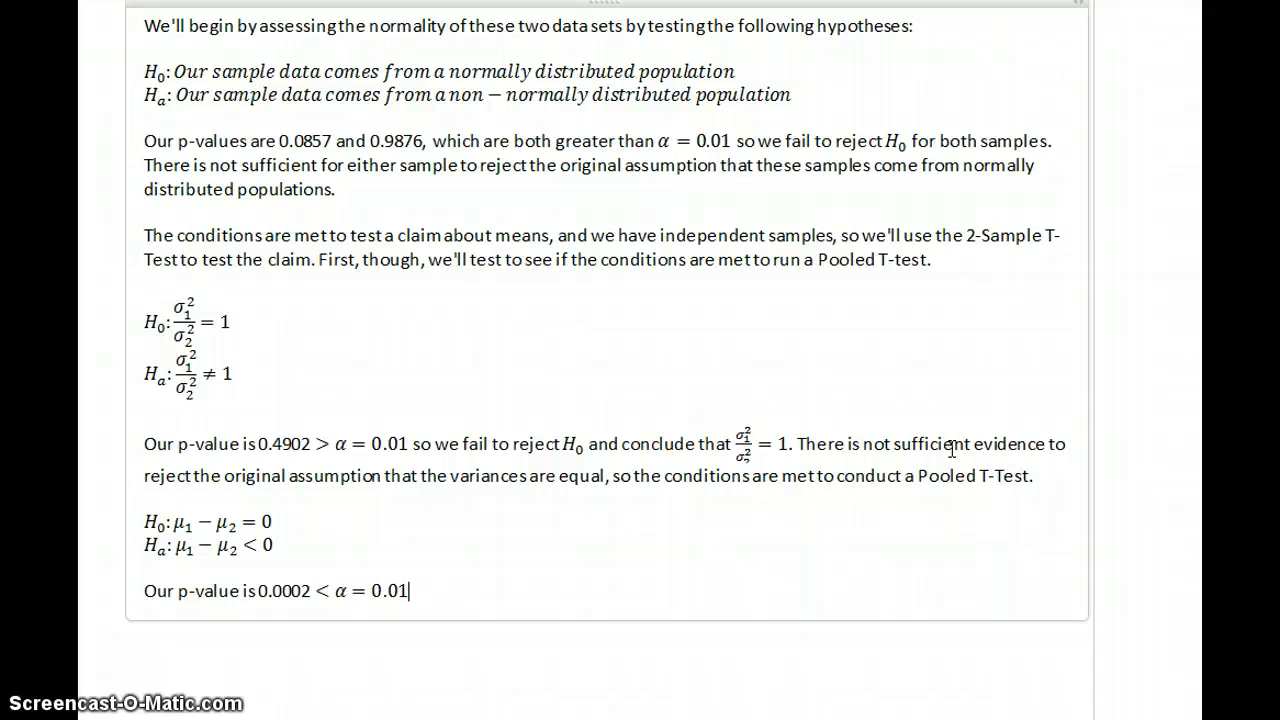
type("so we reject the")
key("BackSpace")
key("BackSpace")
key("BackSpace")
Add H0 as an equation, then 'and conclude that μ1 − μ2 < 0' as an equation.
key("alt+equal")
type("H0")
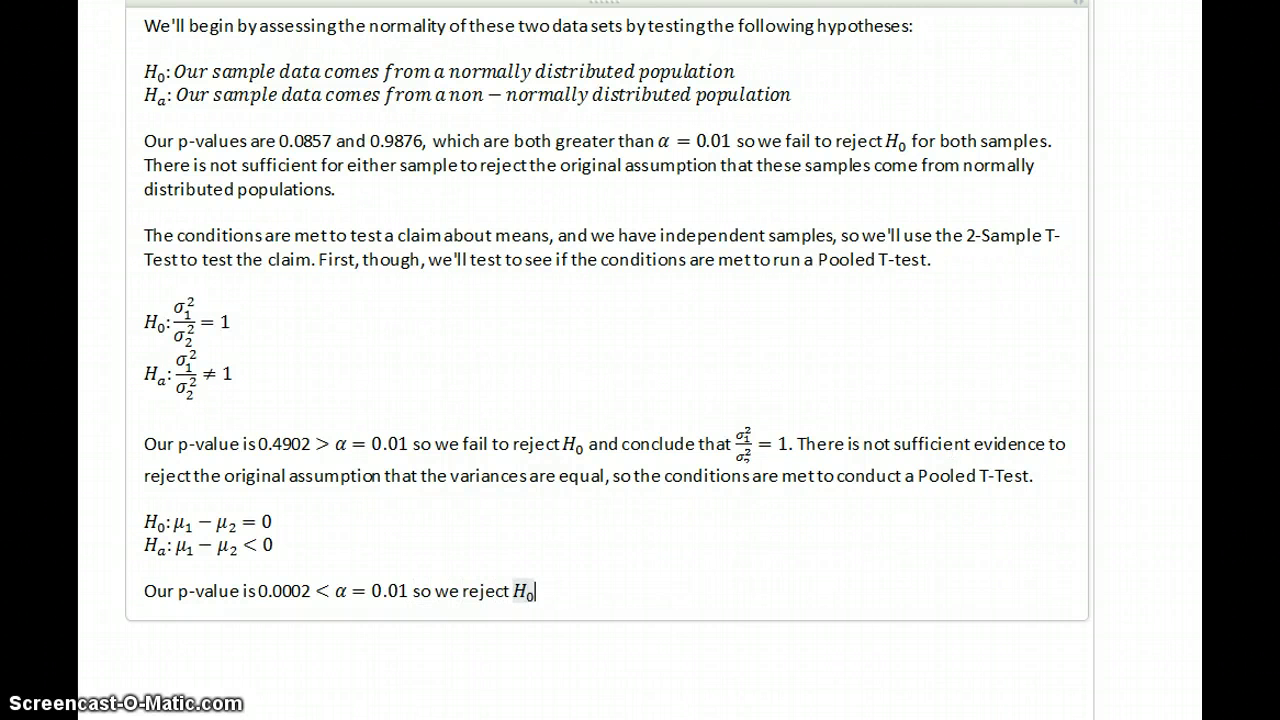
key("Right")
type("and conclud")
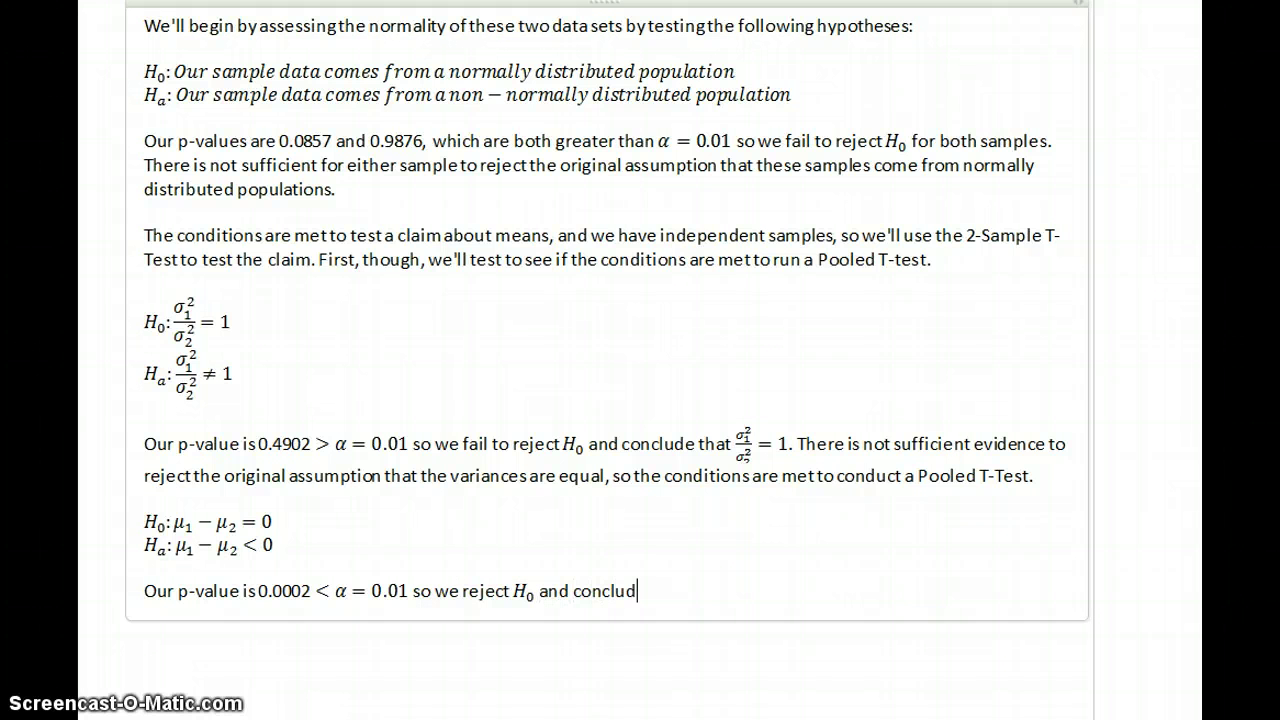
type("e that")
key("alt+equal")
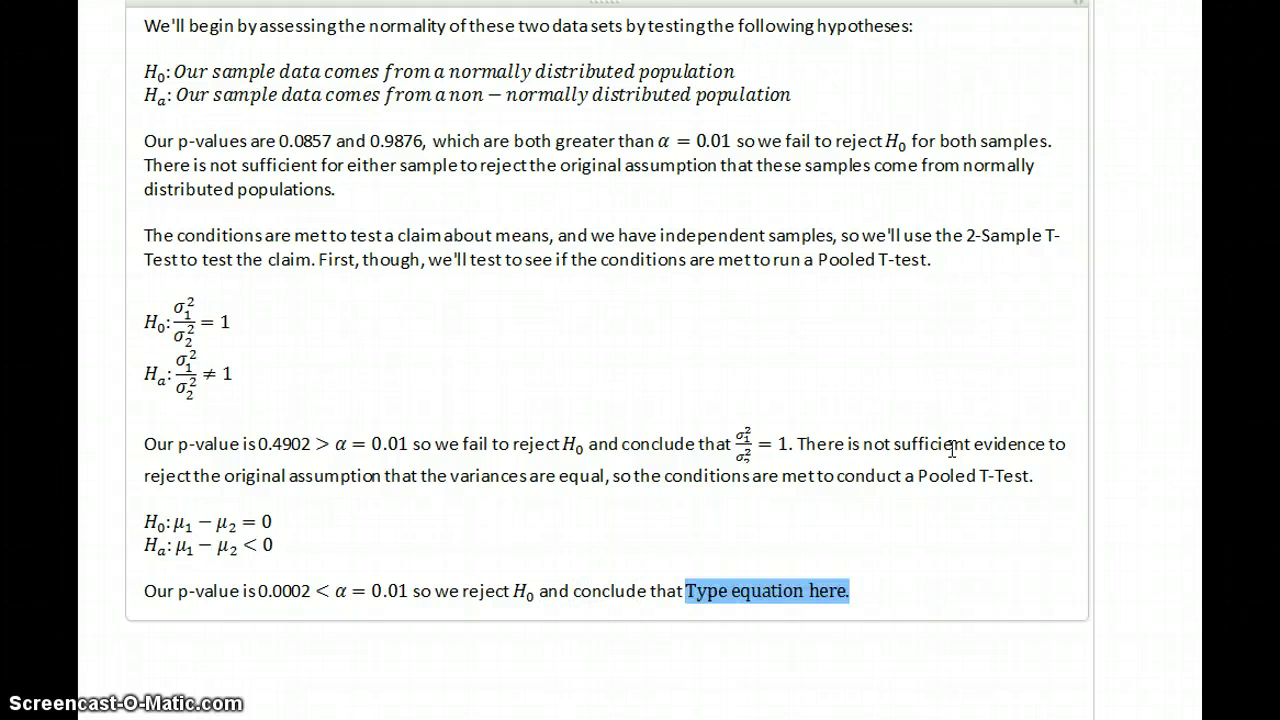
type("\\mu_1-\\mU")
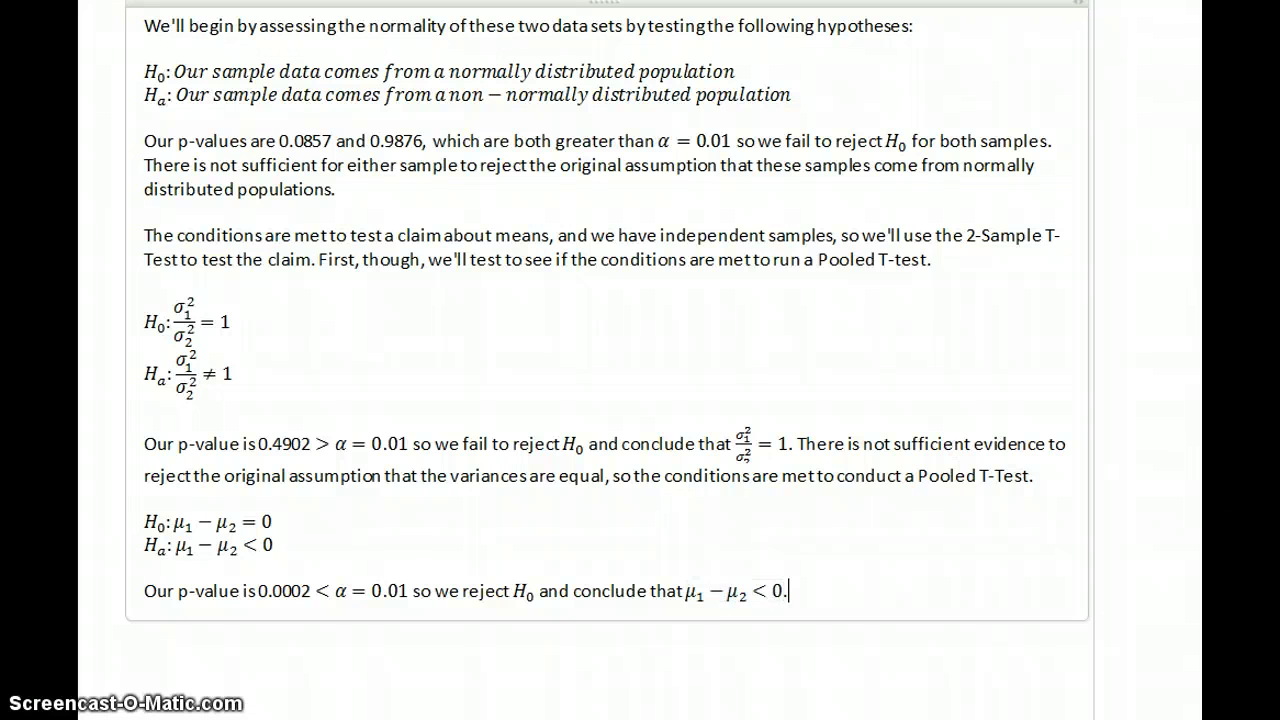
Add 'There is sufficient evidence that, on average, Utah sees more visitors in summer months than non-summer months.'.
type(" There is sufficient")
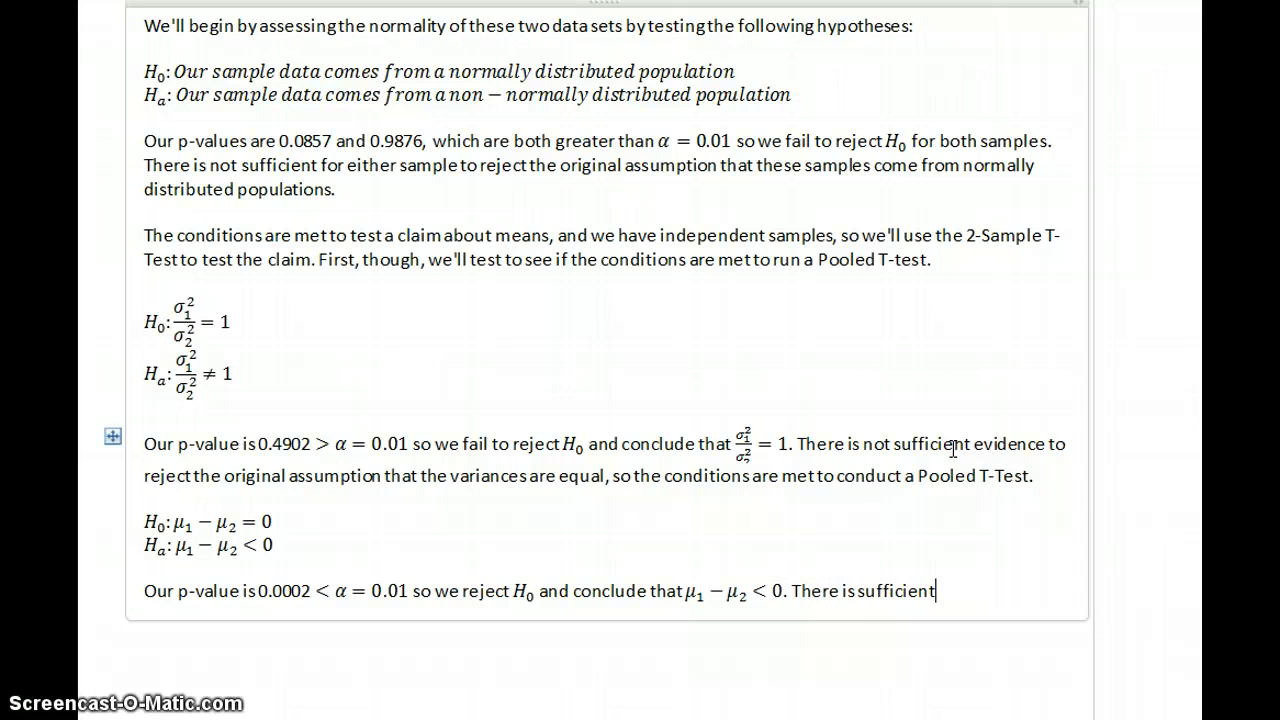
scroll(606, 311, "down", 3)
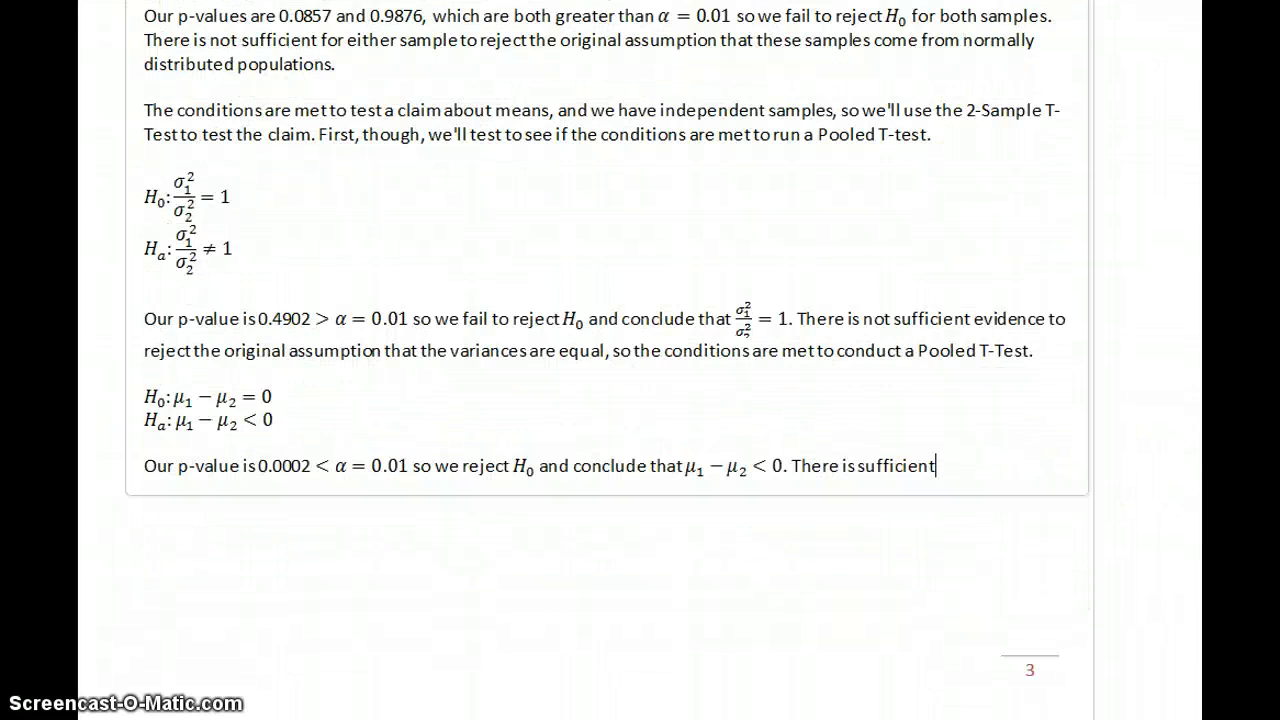
type("evidence to")
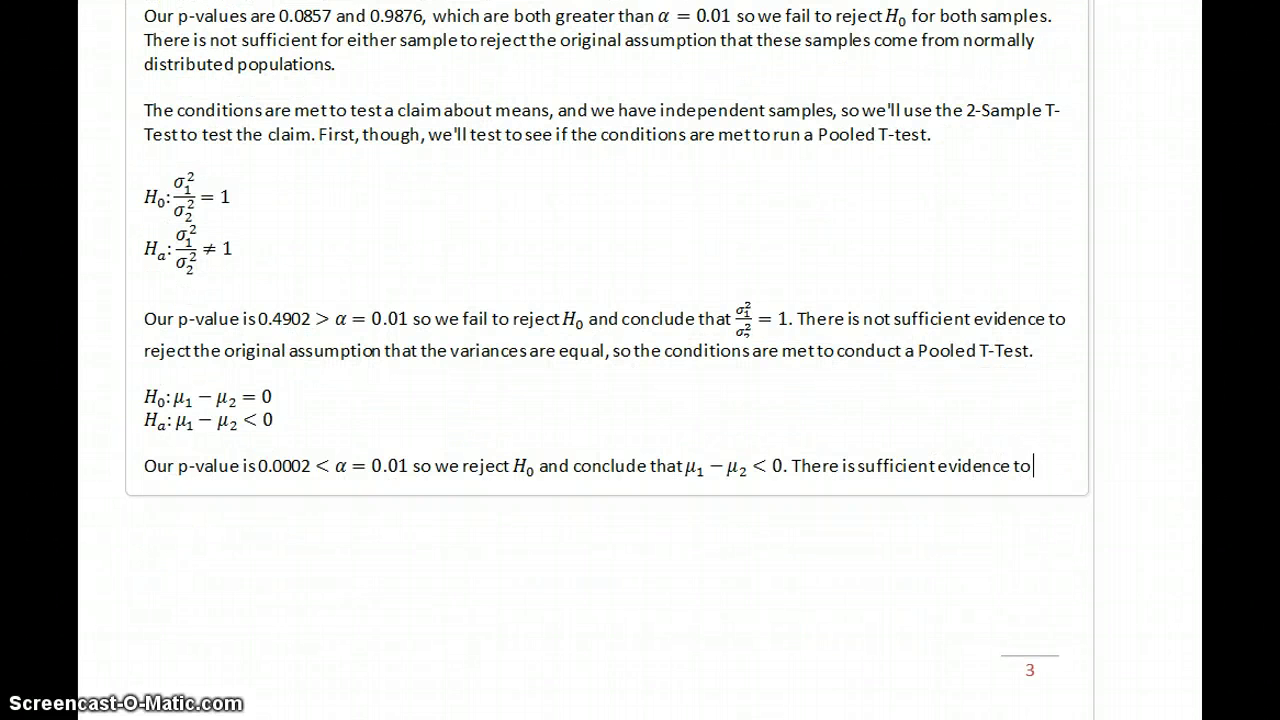
type(" conlude that ")
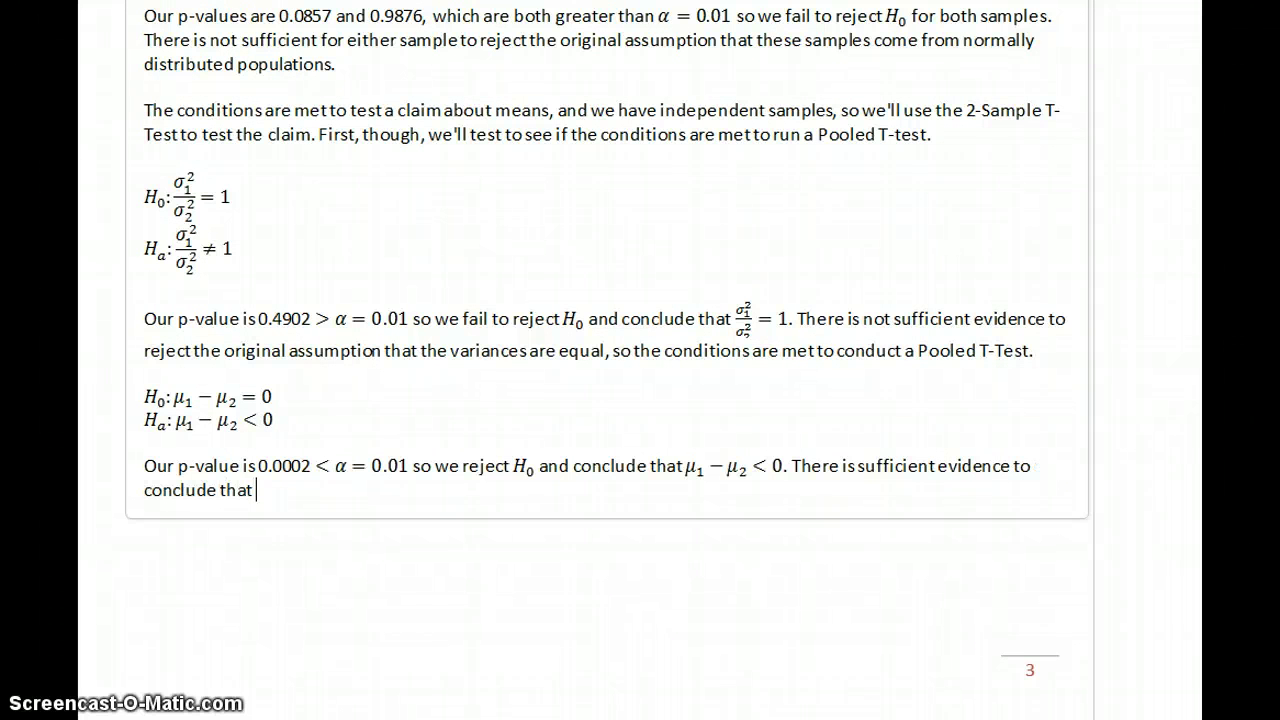
type(", on average, Utah see")
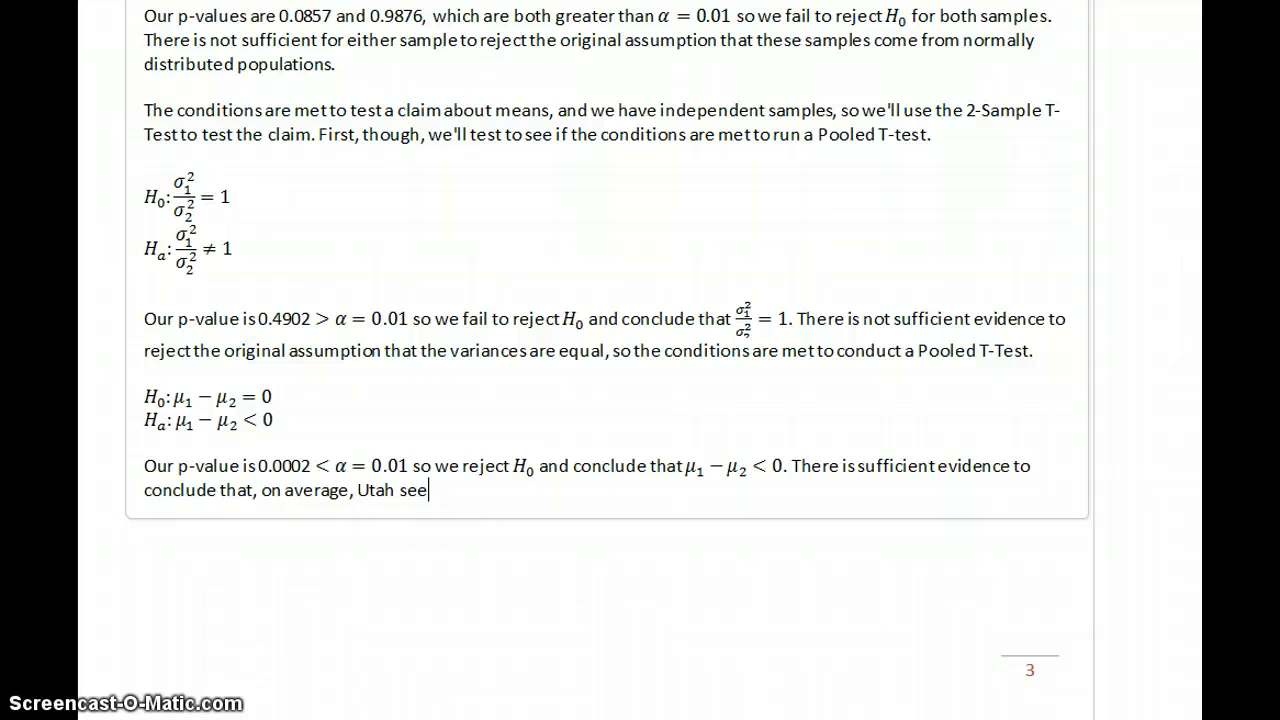
type("s higher numbers")
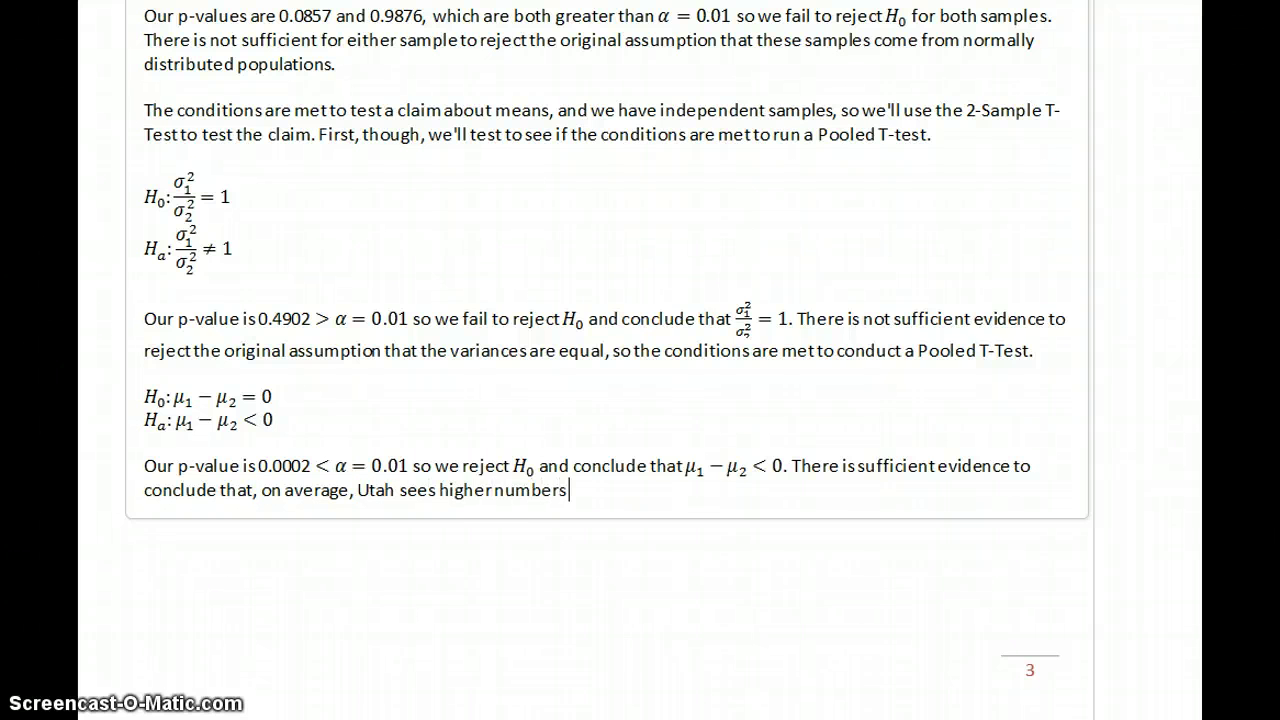
type(" of visistors")
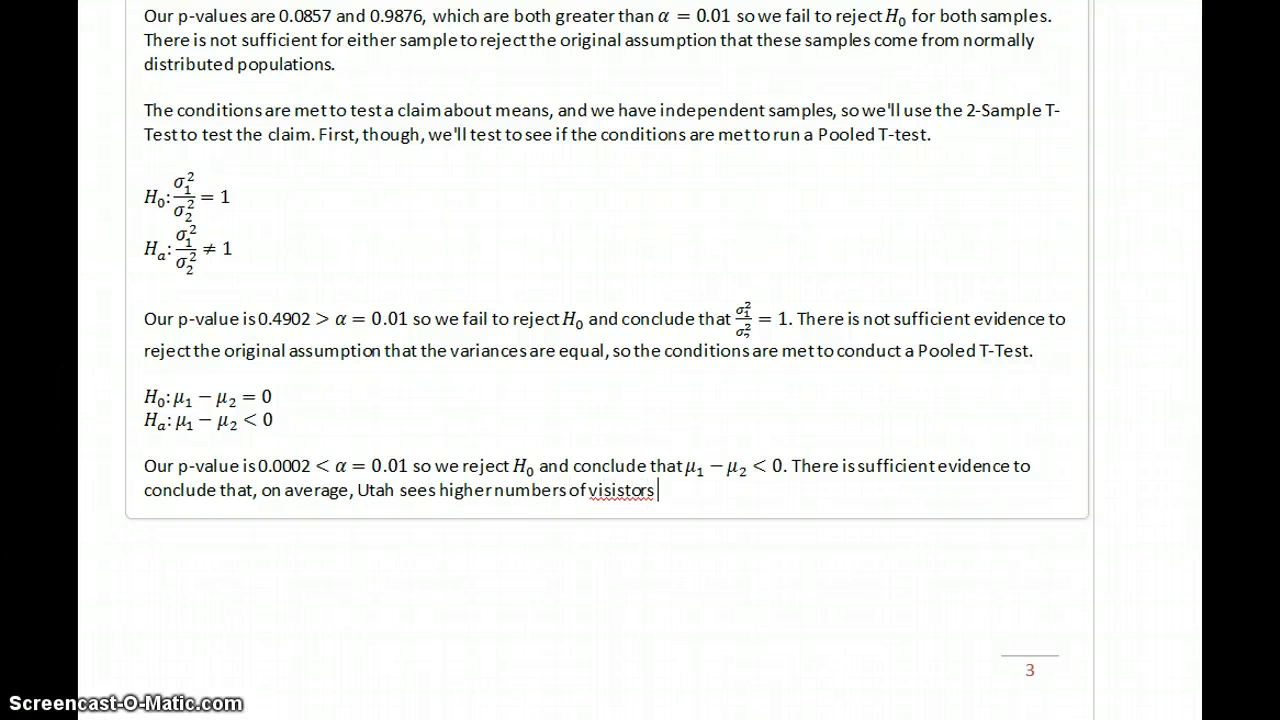
key("BackSpace")
key("BackSpace")
key("BackSpace")
type("itors in summer month")
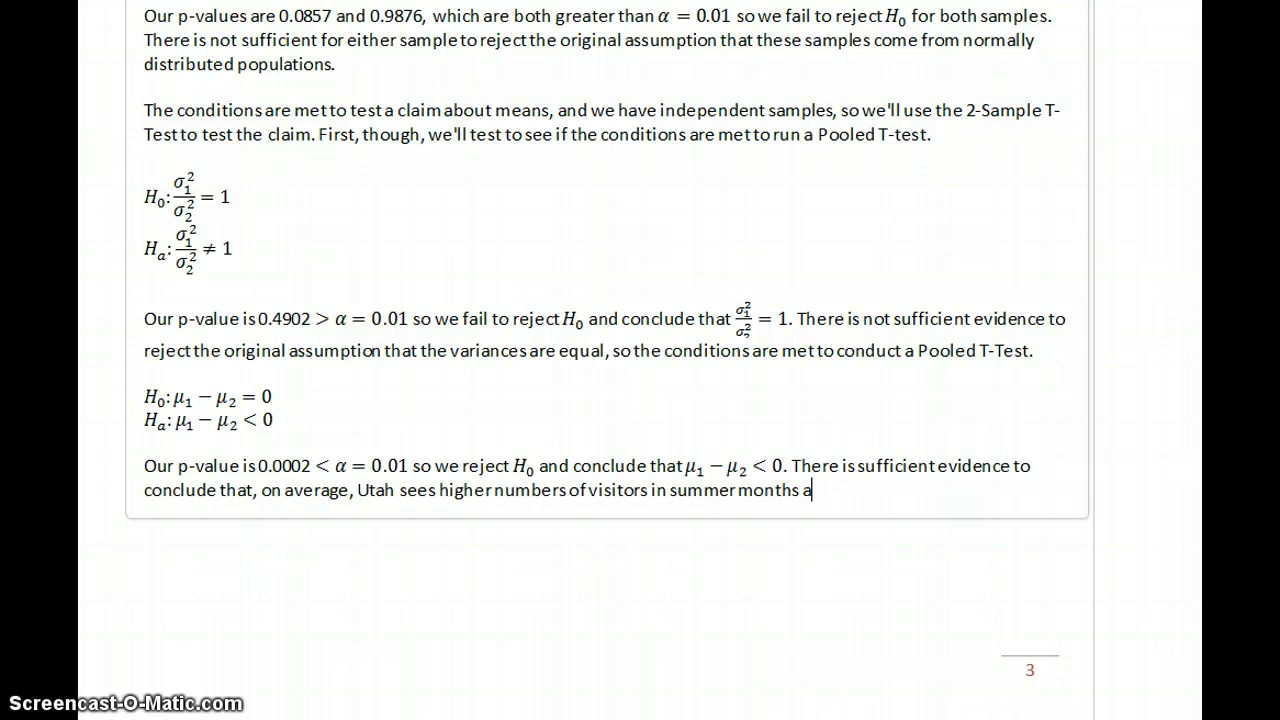
type("s than in non-su")
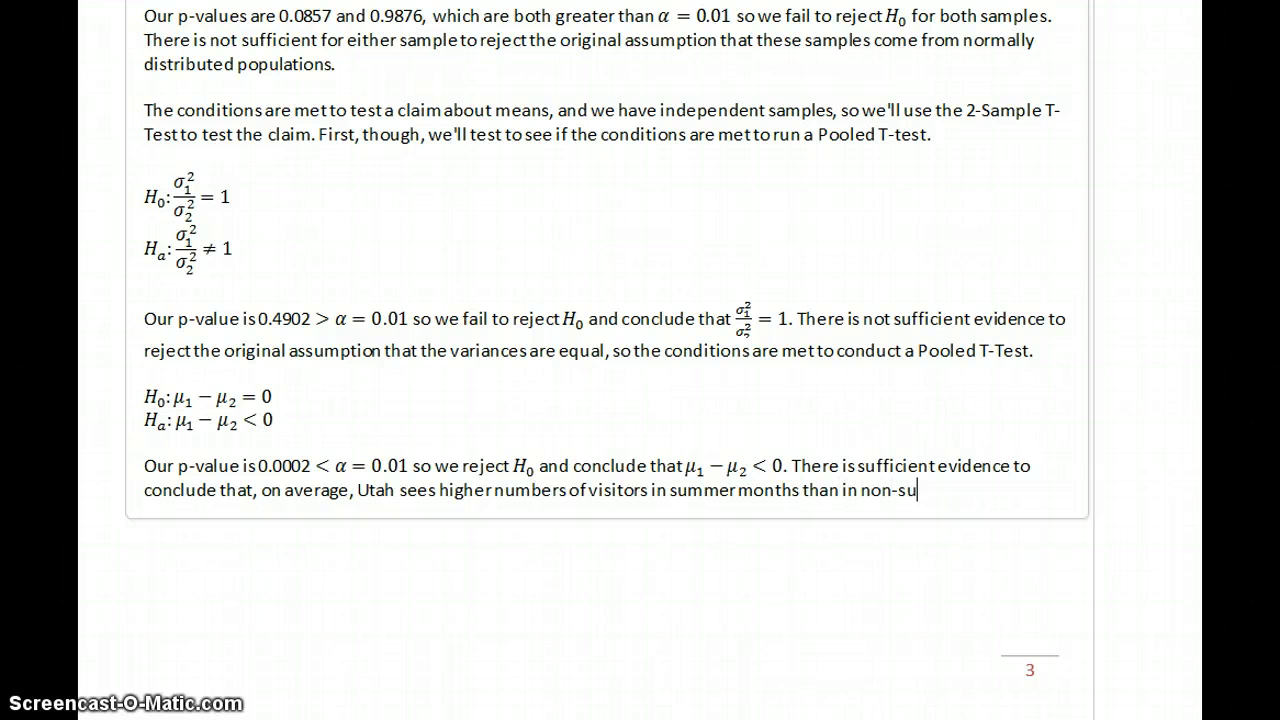
type("mmer months.")
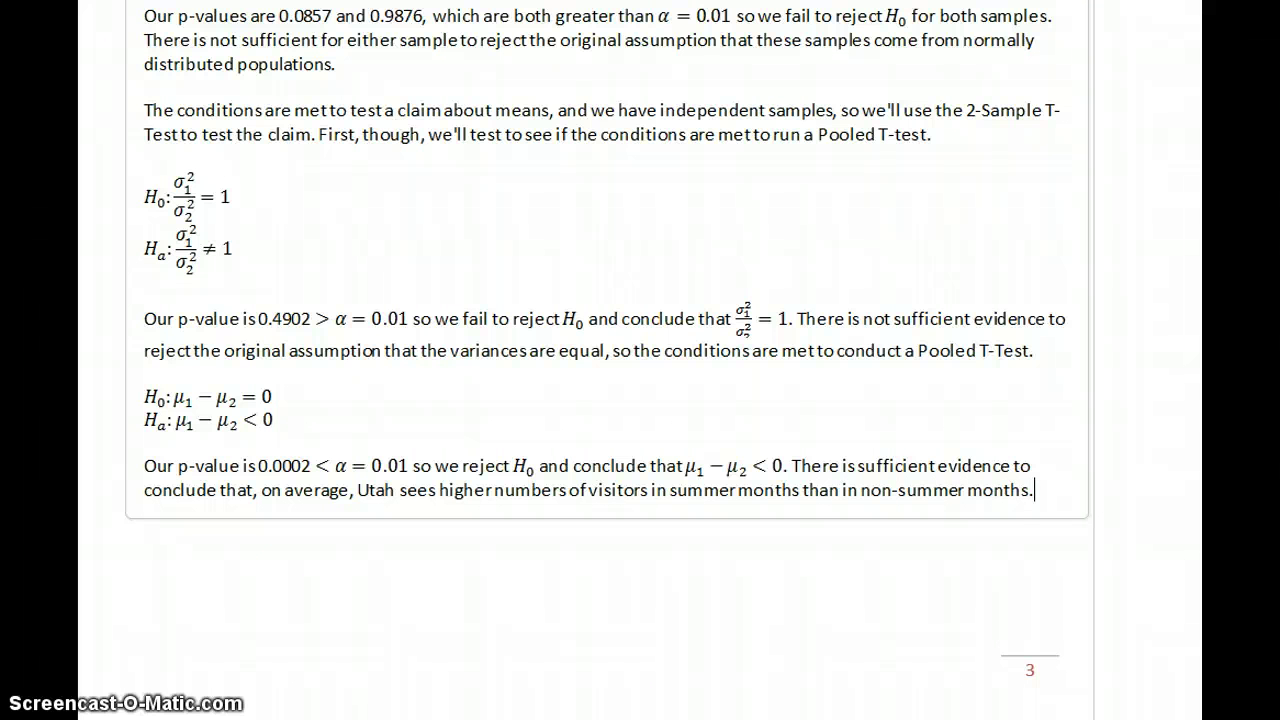
scroll(607, 360, "up", 4)
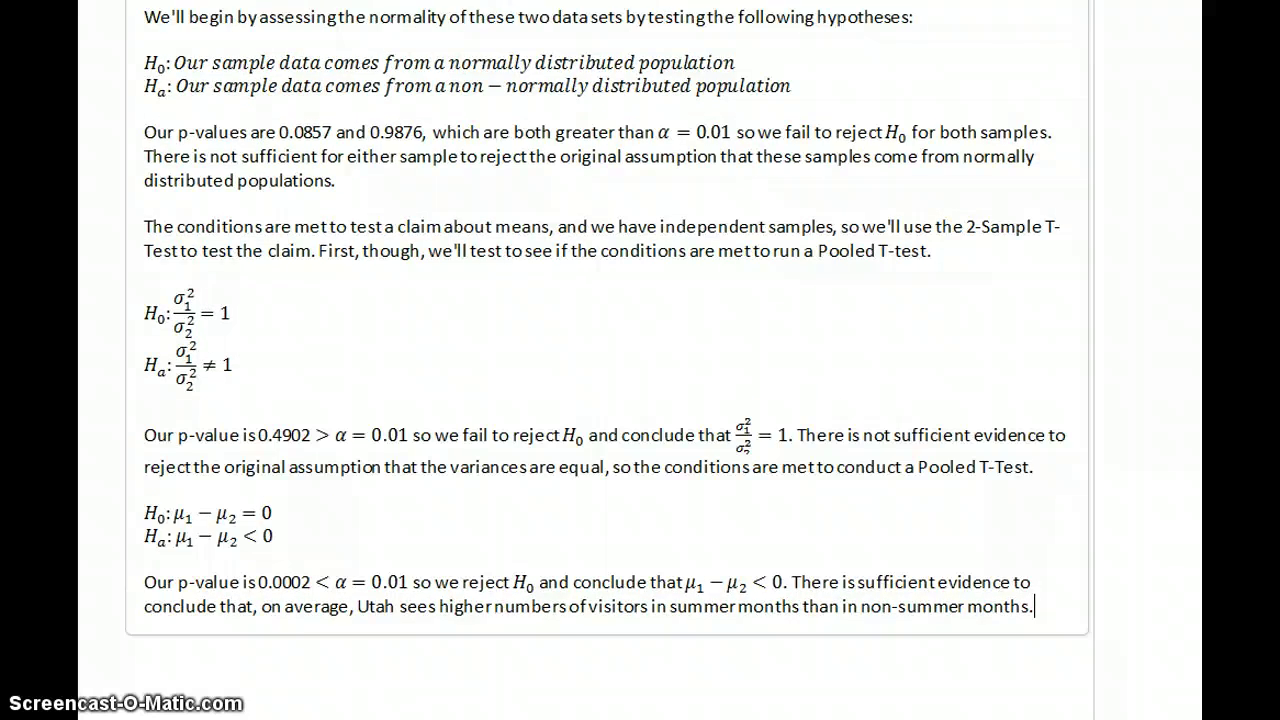
scroll(607, 360, "up", 3)
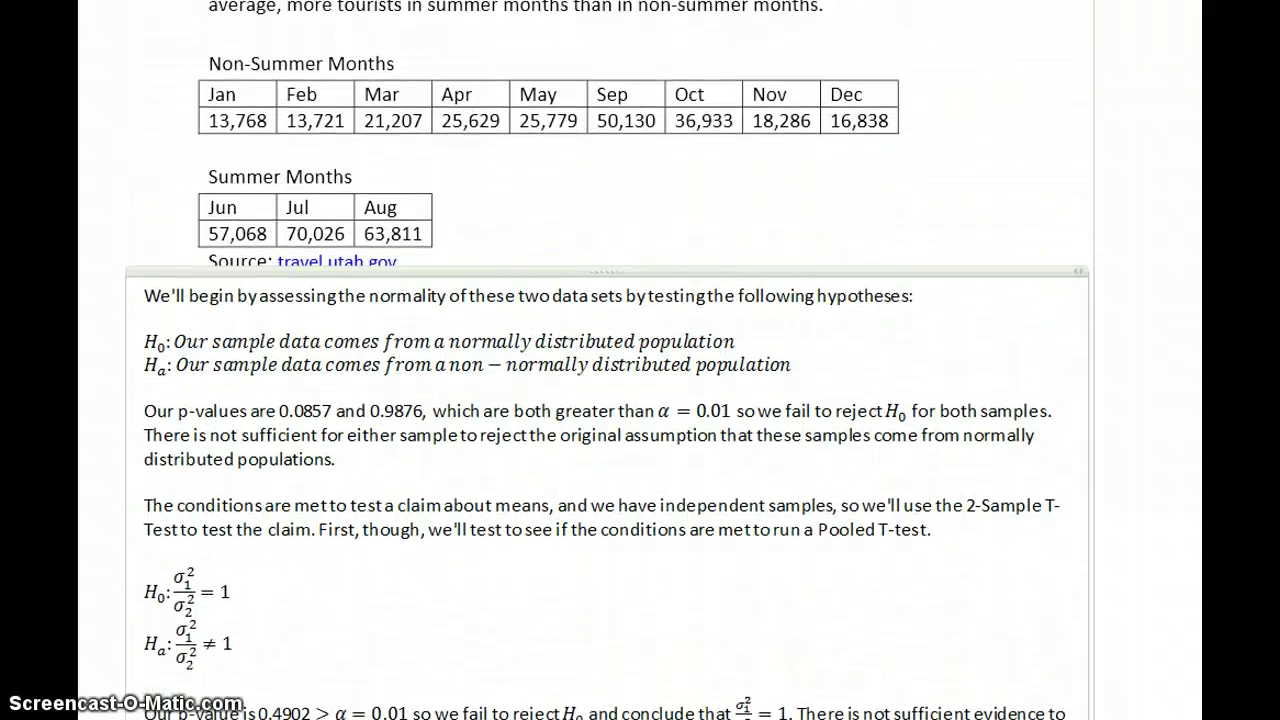
scroll(607, 360, "down", 2)
scroll(1077, 463, "down", 3)
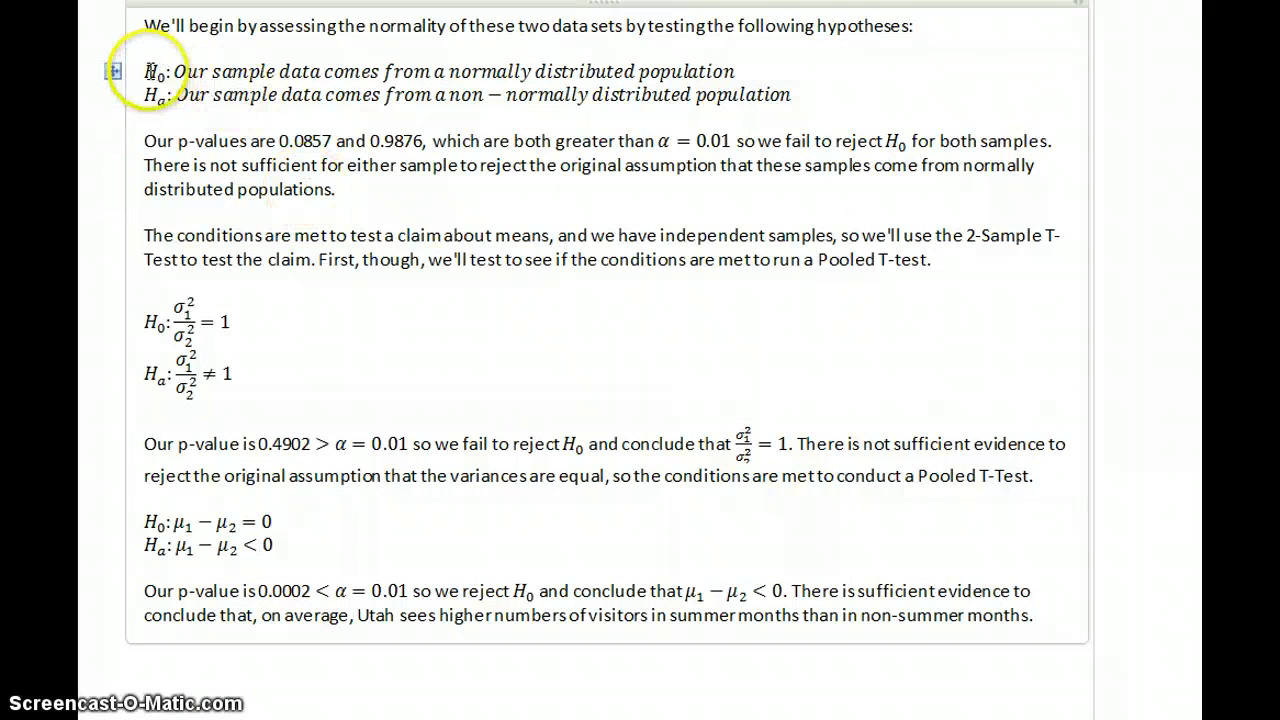
left_click_drag(144, 72, 233, 97)
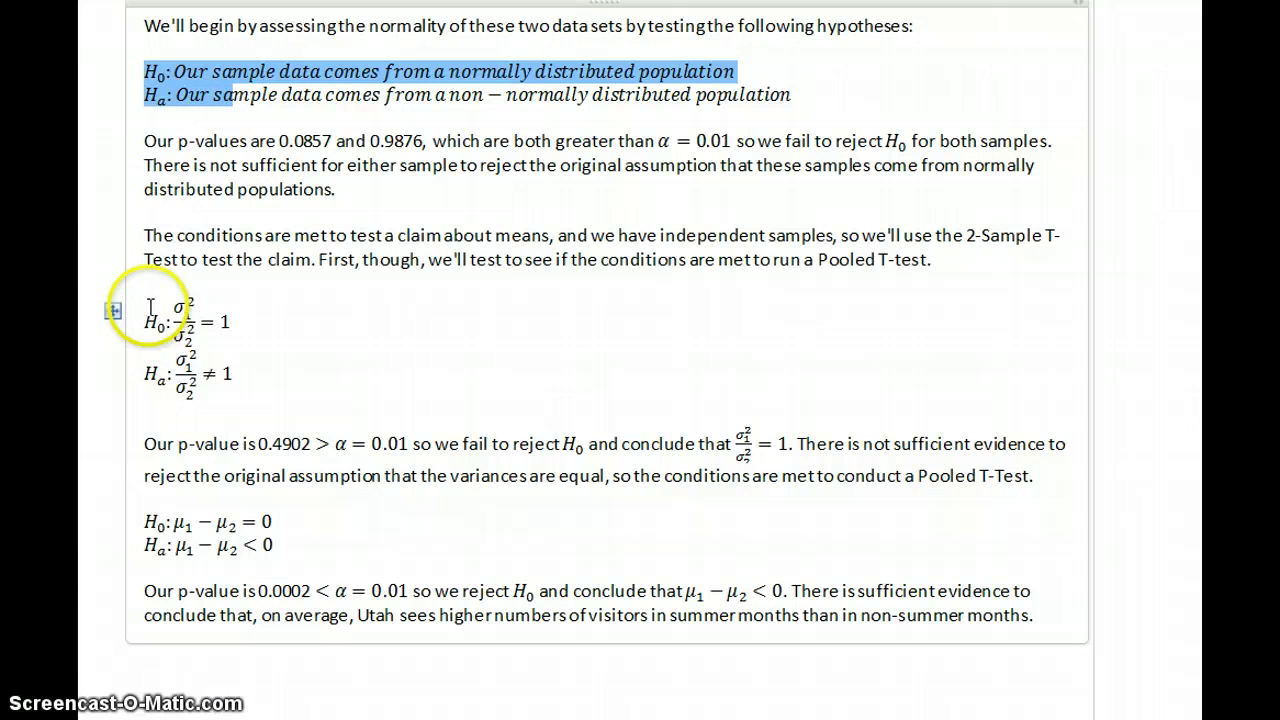
left_click_drag(142, 318, 293, 366)
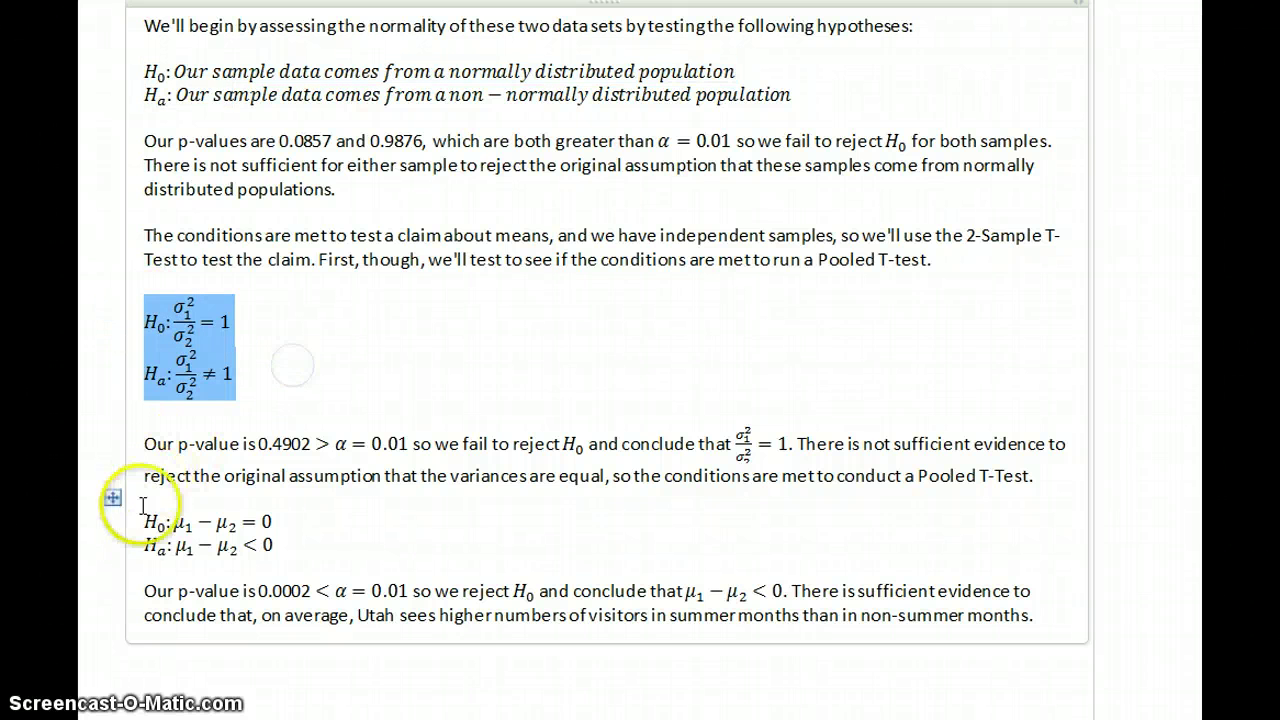
left_click_drag(140, 522, 276, 548)
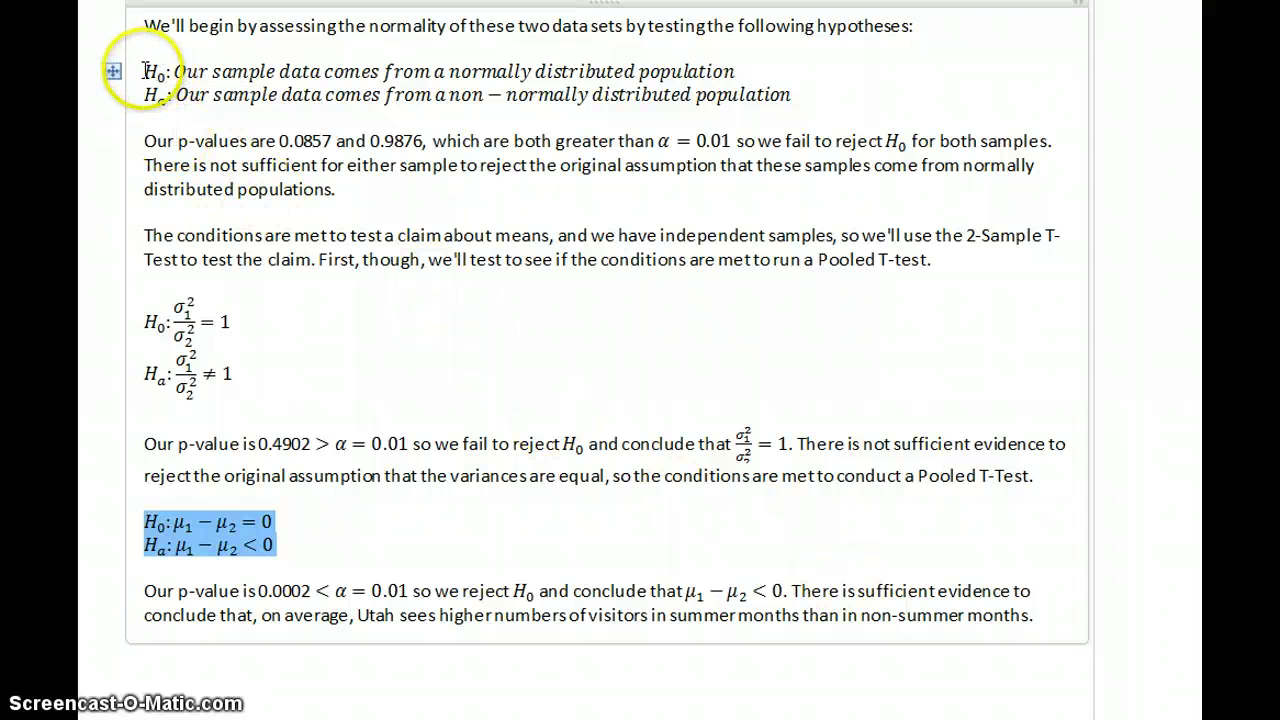
left_click_drag(145, 70, 813, 106)
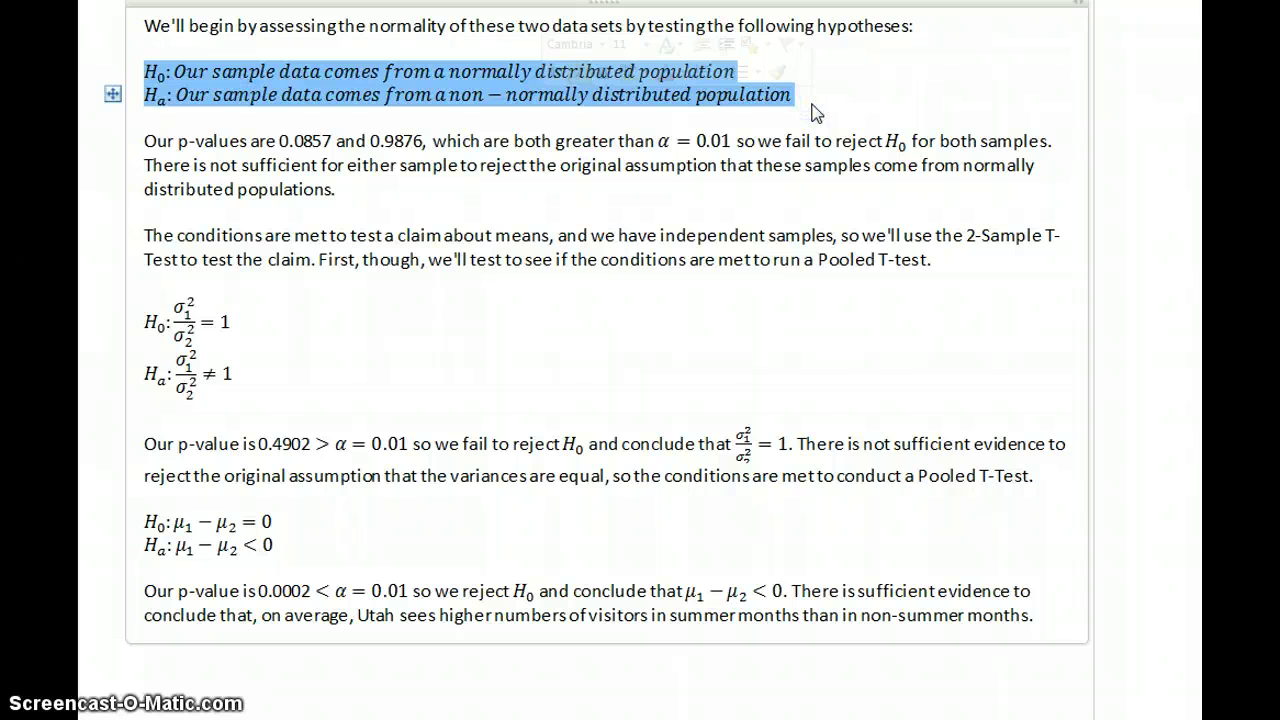